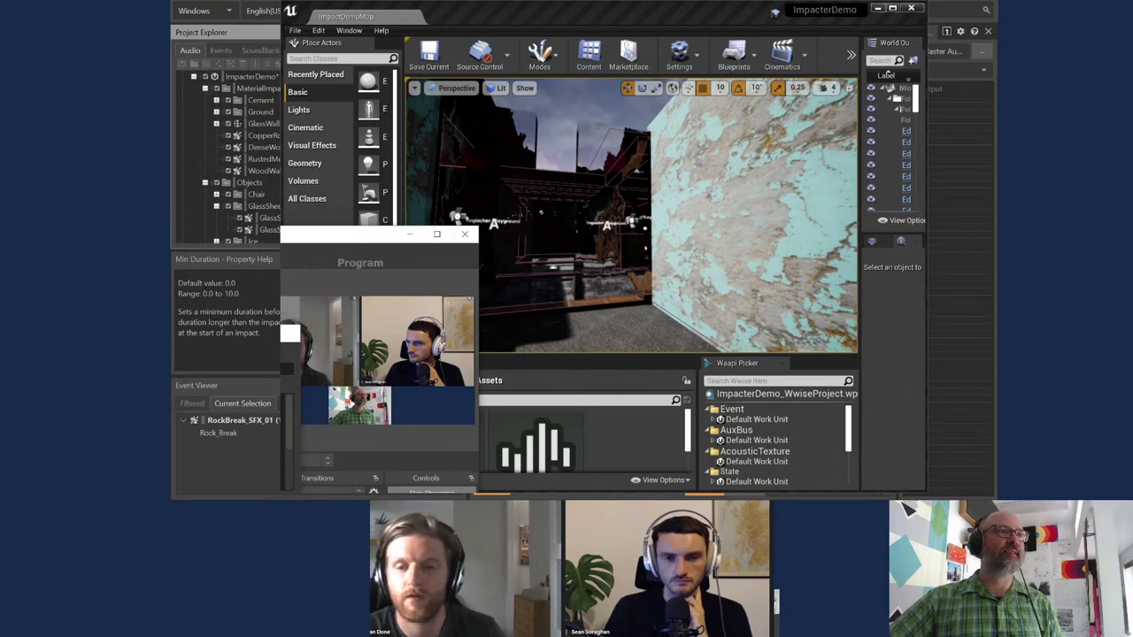
Step: Switch to the meeting's share options and open the list of shareable windows, then return to the running game
key("alt+Tab")
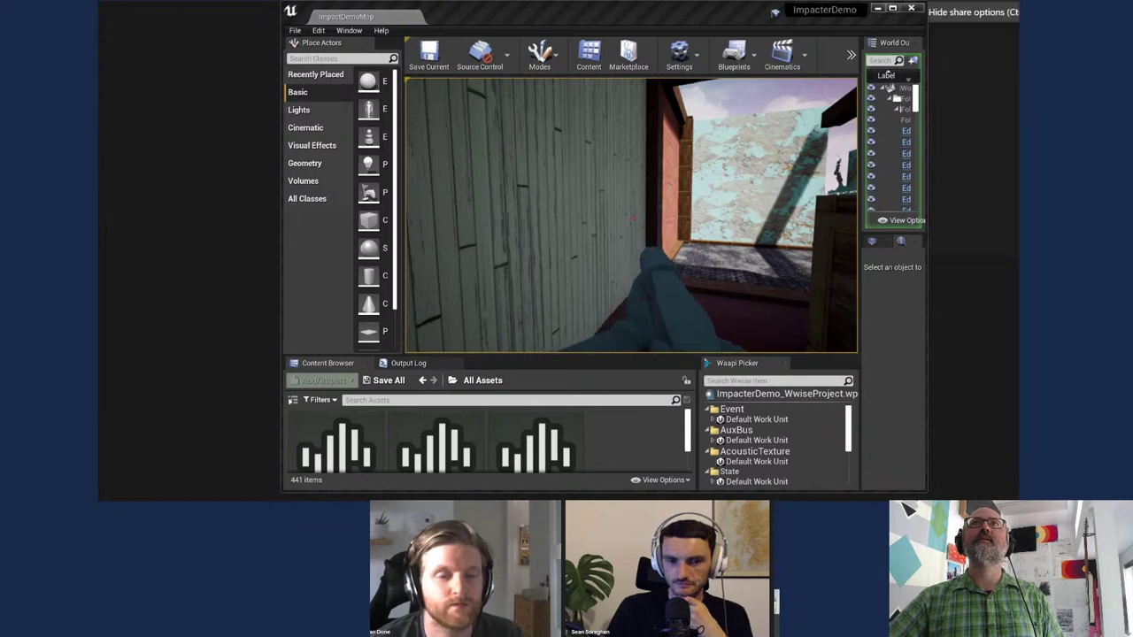
left_click(1010, 235)
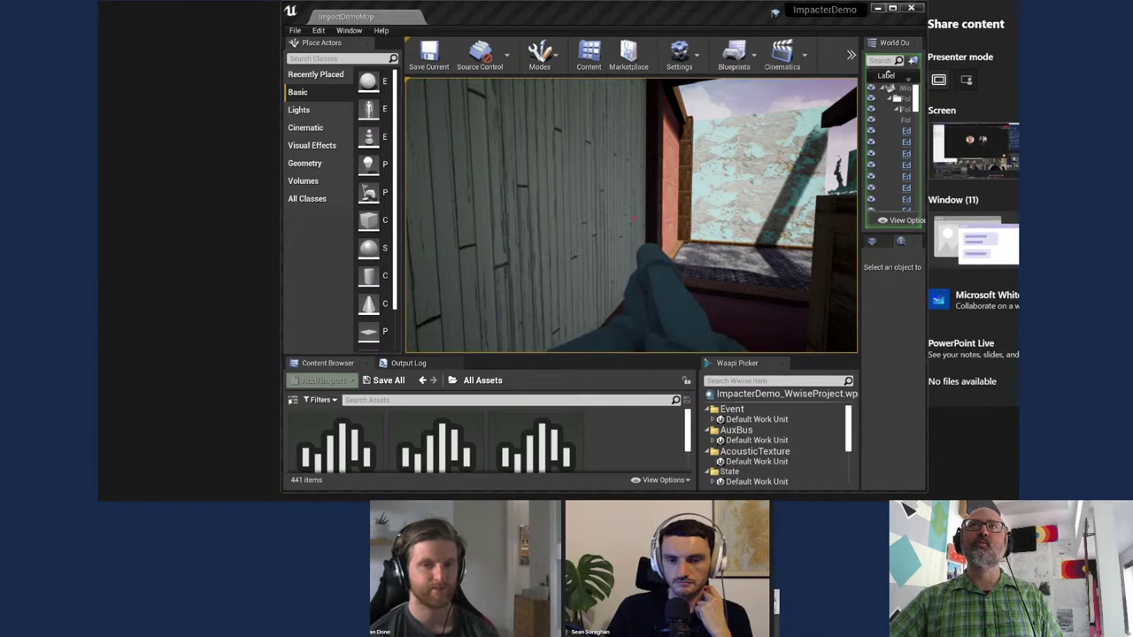
left_click(1003, 239)
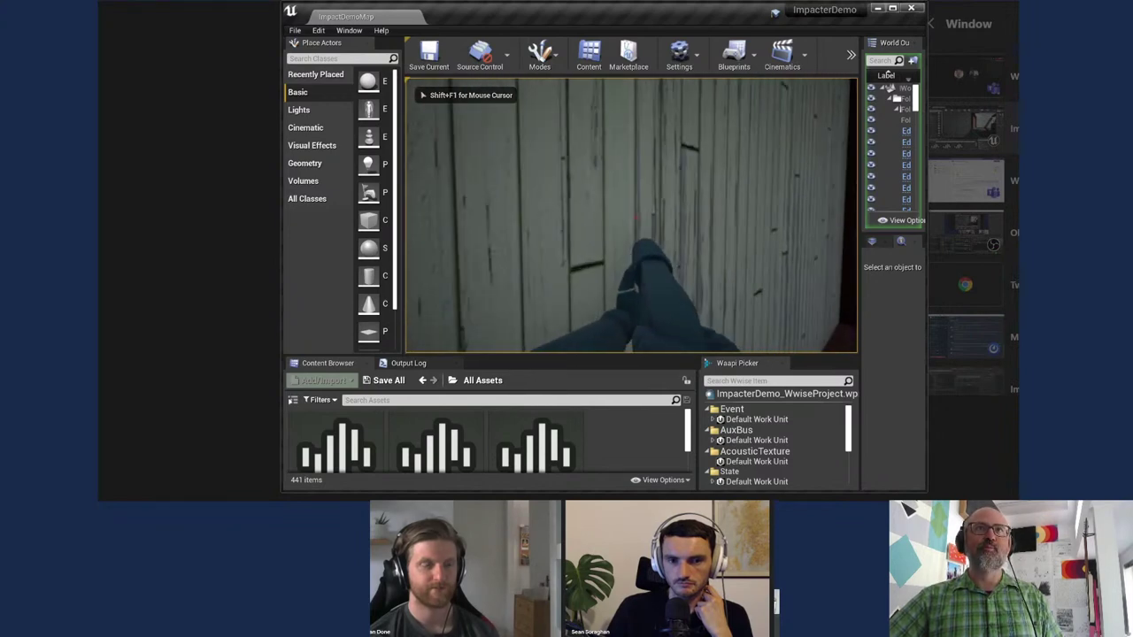
key("alt+Tab")
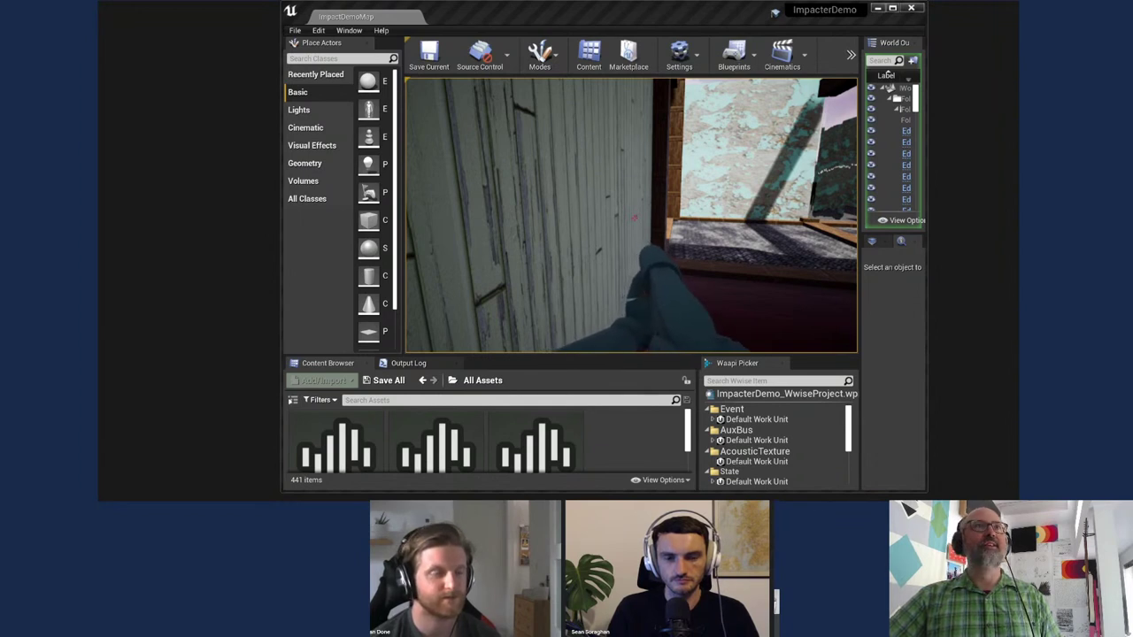
left_click(871, 449)
left_click(805, 312)
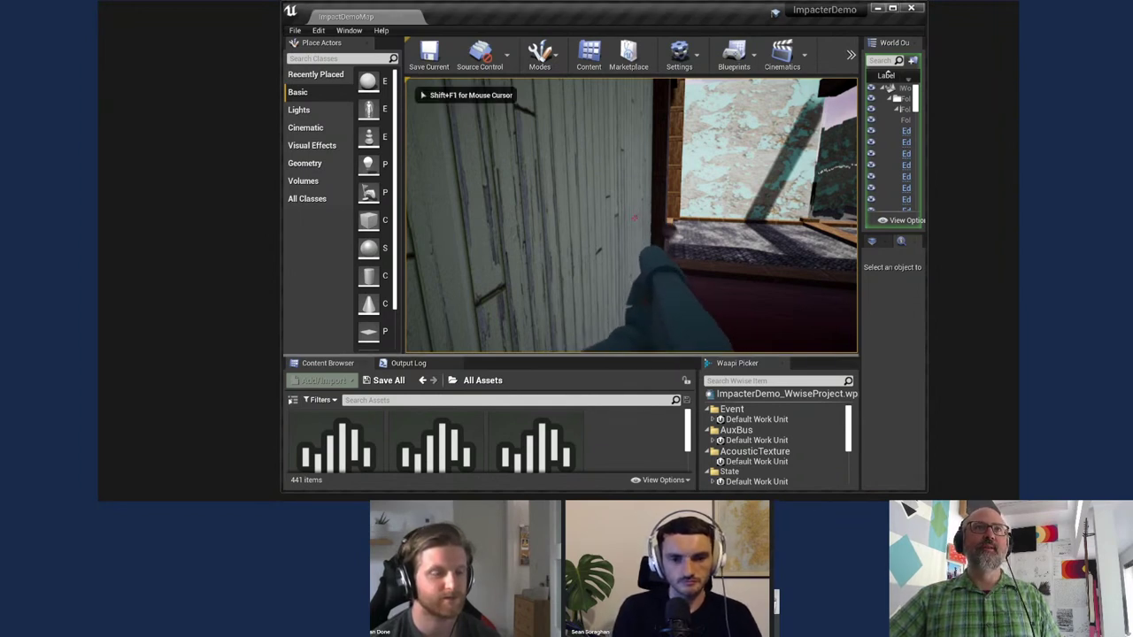
key("alt+Tab")
left_click(631, 215)
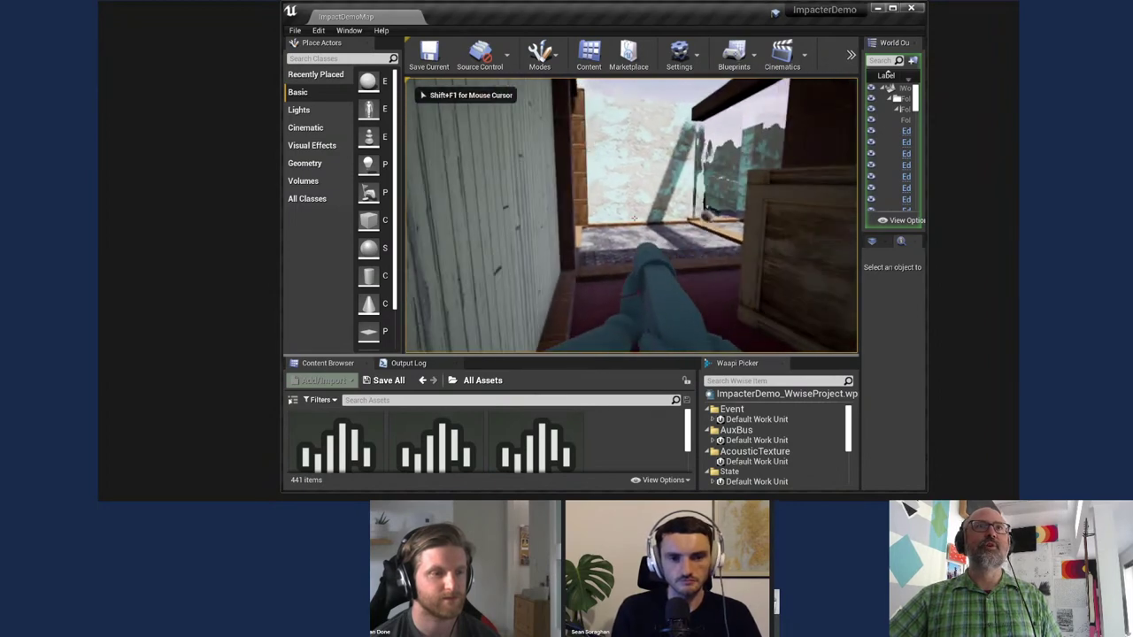
key("shift+F1")
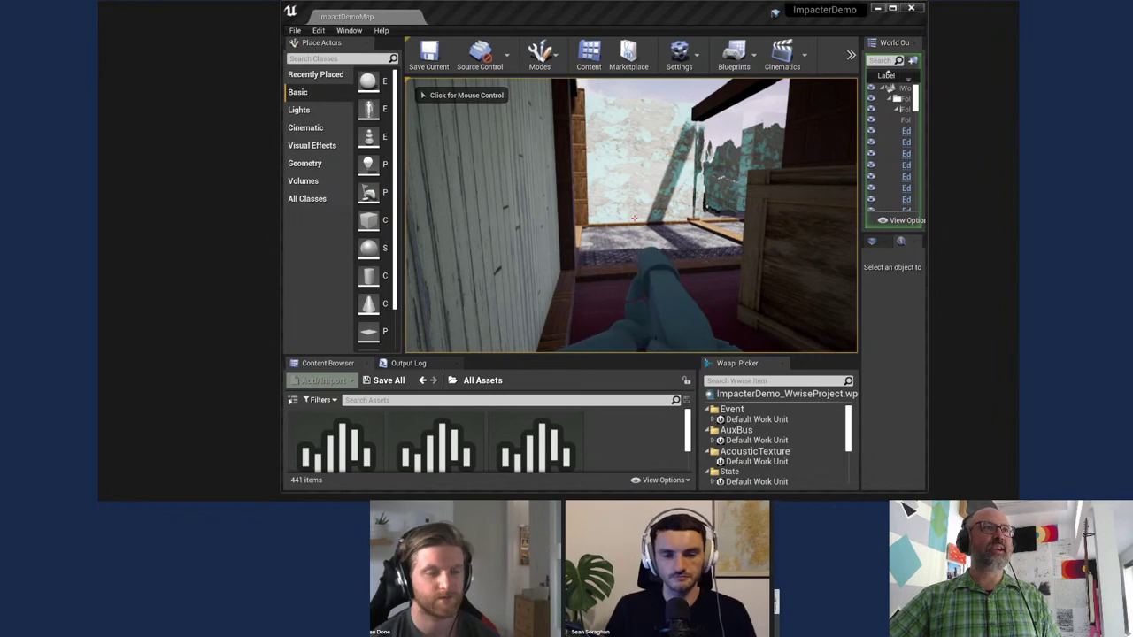
left_click(631, 215)
key("shift+F1")
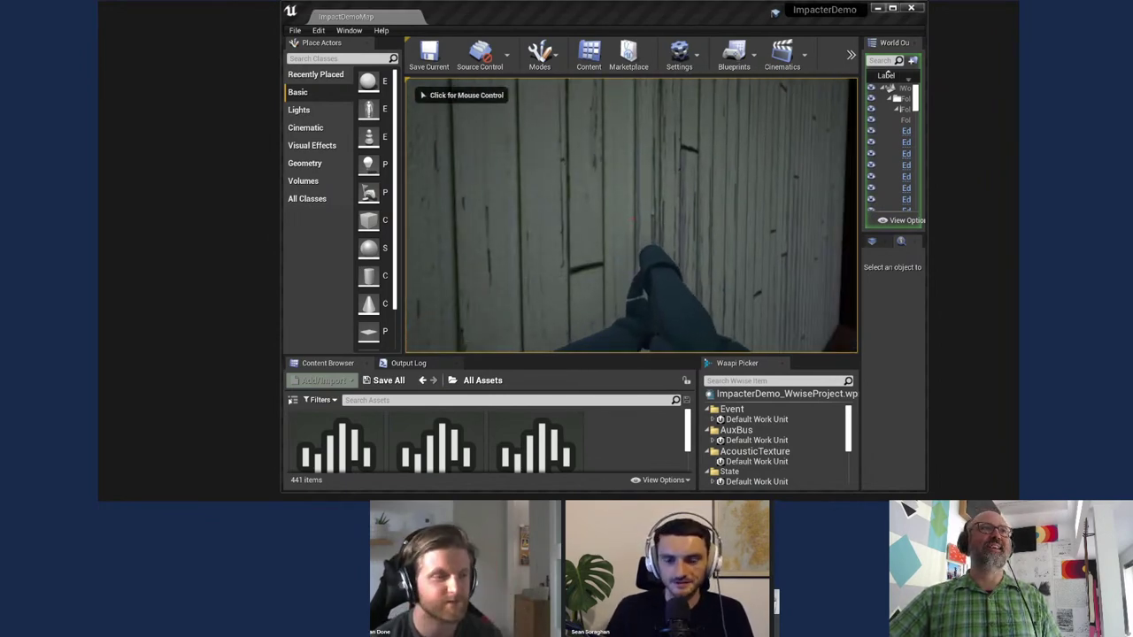
Step: Reposition and widen the editor window, and shrink the asset thumbnails in the Content Browser
left_click_drag(282, 242, 283, 230)
left_click_drag(548, 13, 458, 13)
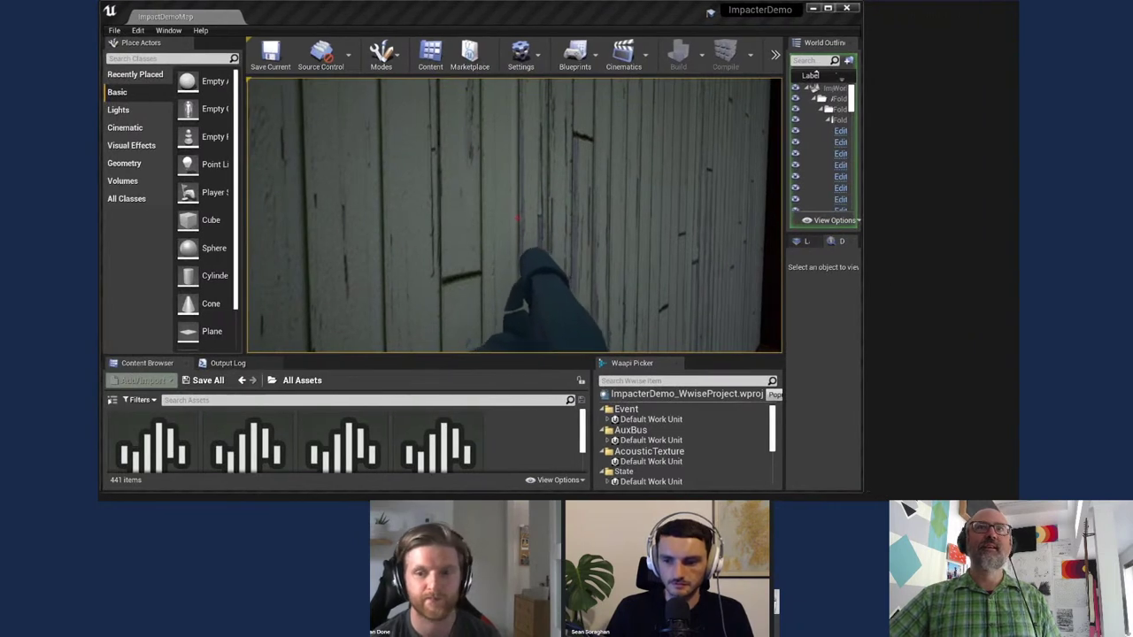
left_click_drag(862, 367, 1005, 367)
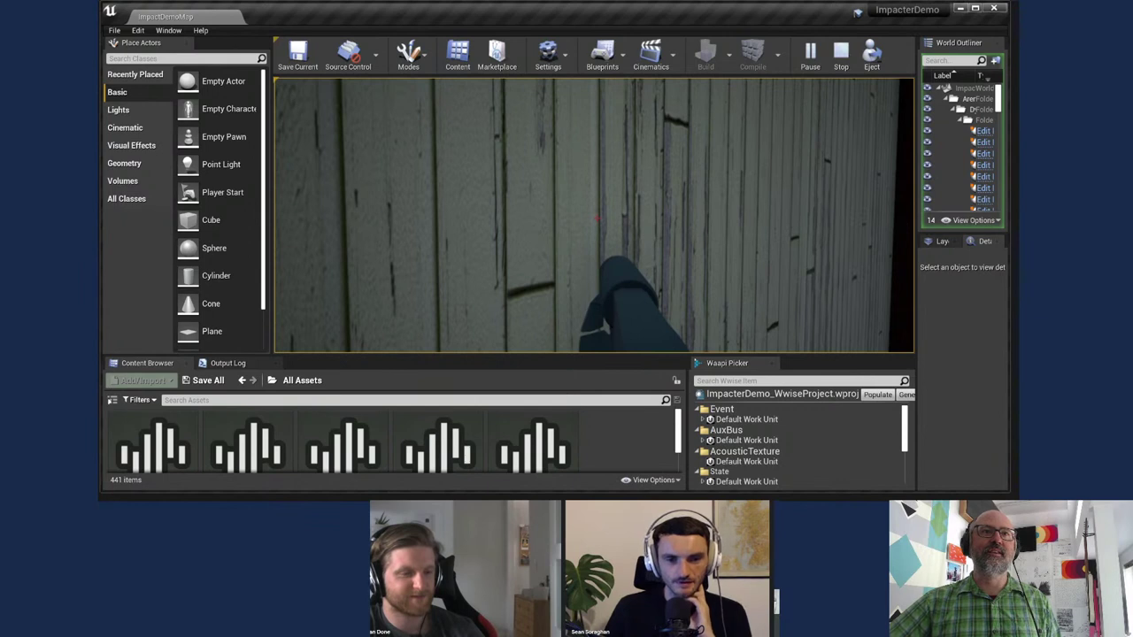
scroll(394, 443, "down", 5, "ctrl")
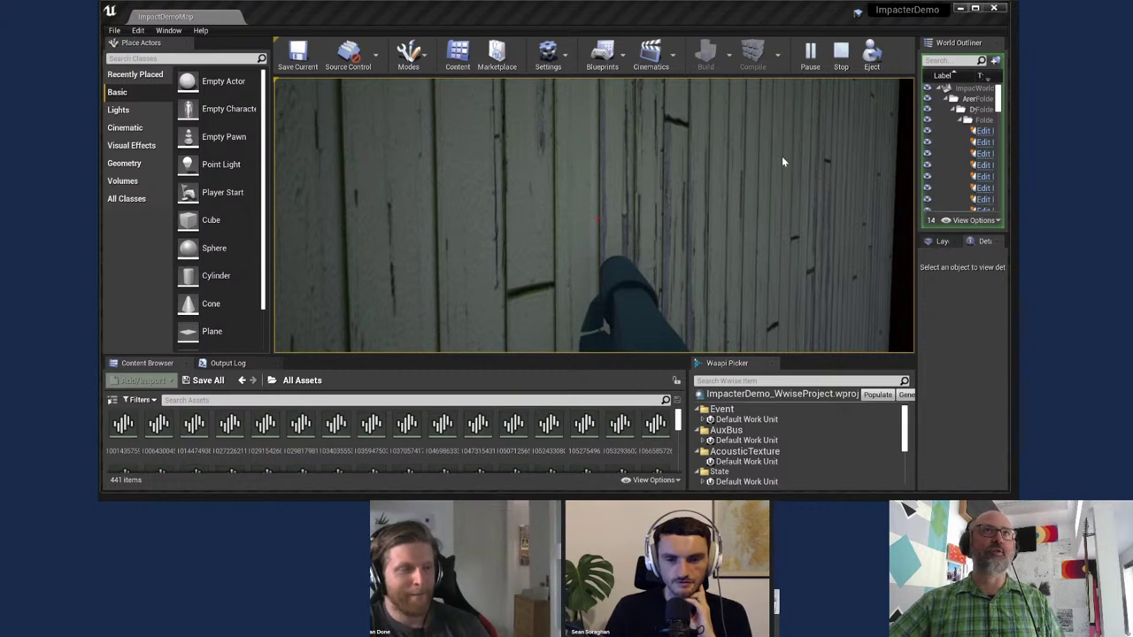
Step: Stop the running play session and widen the area holding the World Outliner and Details
left_click(842, 54)
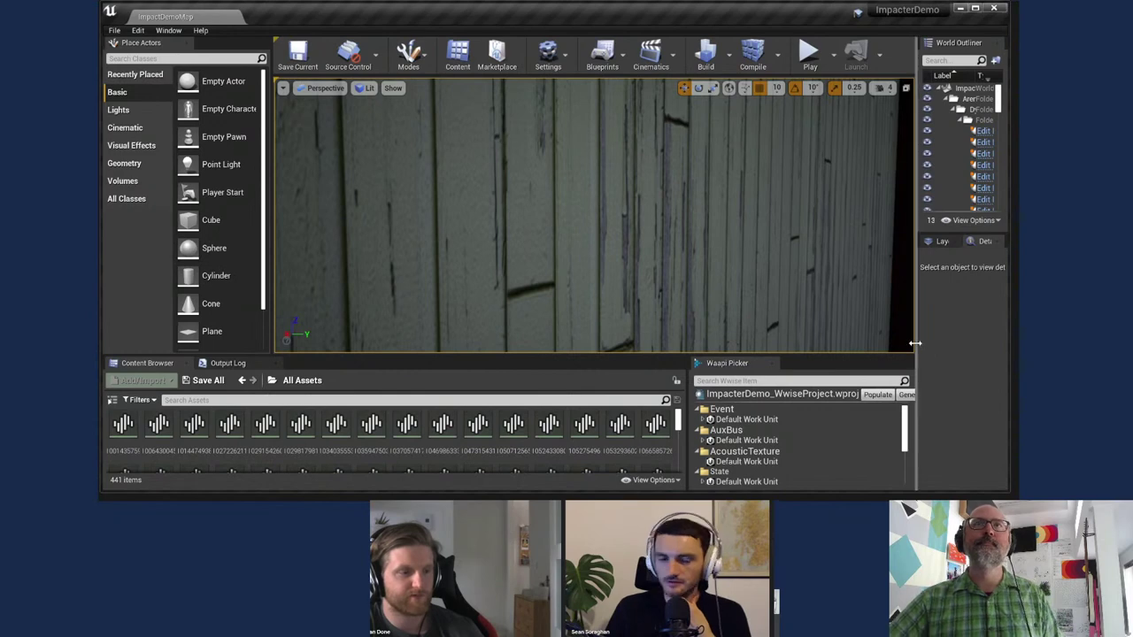
left_click_drag(911, 343, 801, 343)
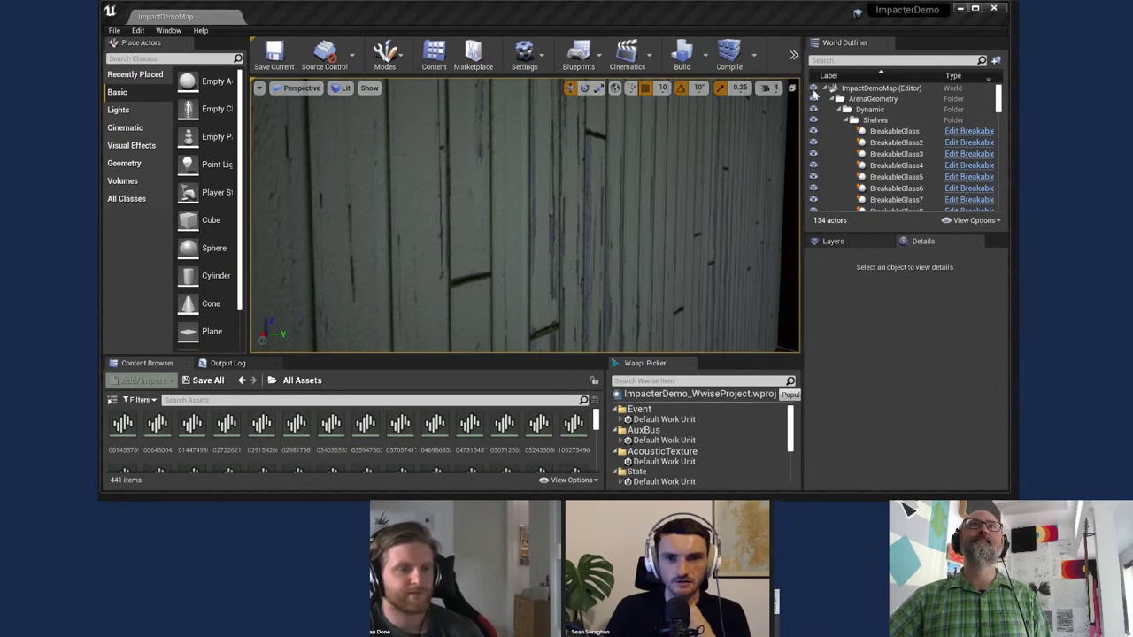
Step: Start playing ImpactDemoMap in the editor and walk into the Impacter Playground onto the diamond-plate metal floor
key("alt+p")
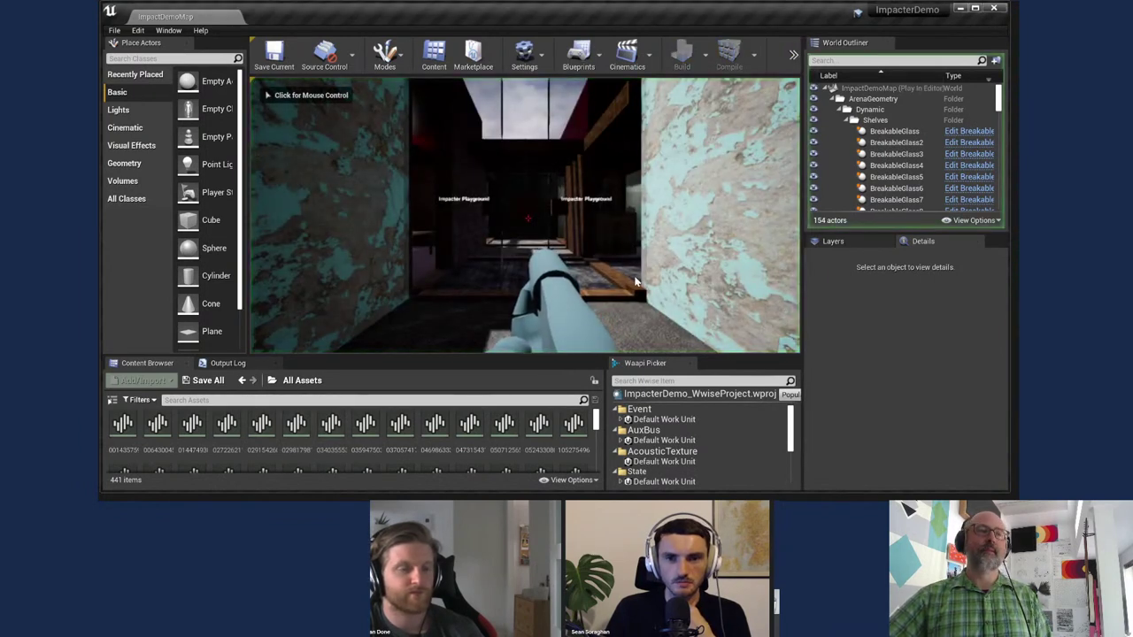
left_click(635, 281)
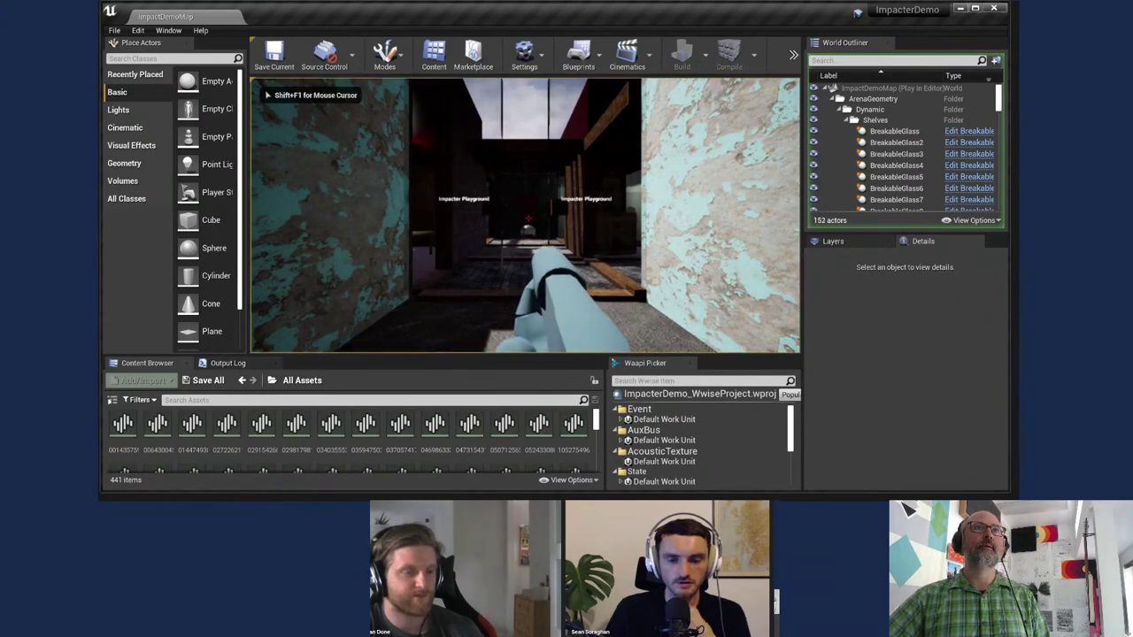
key("w")
key("w")
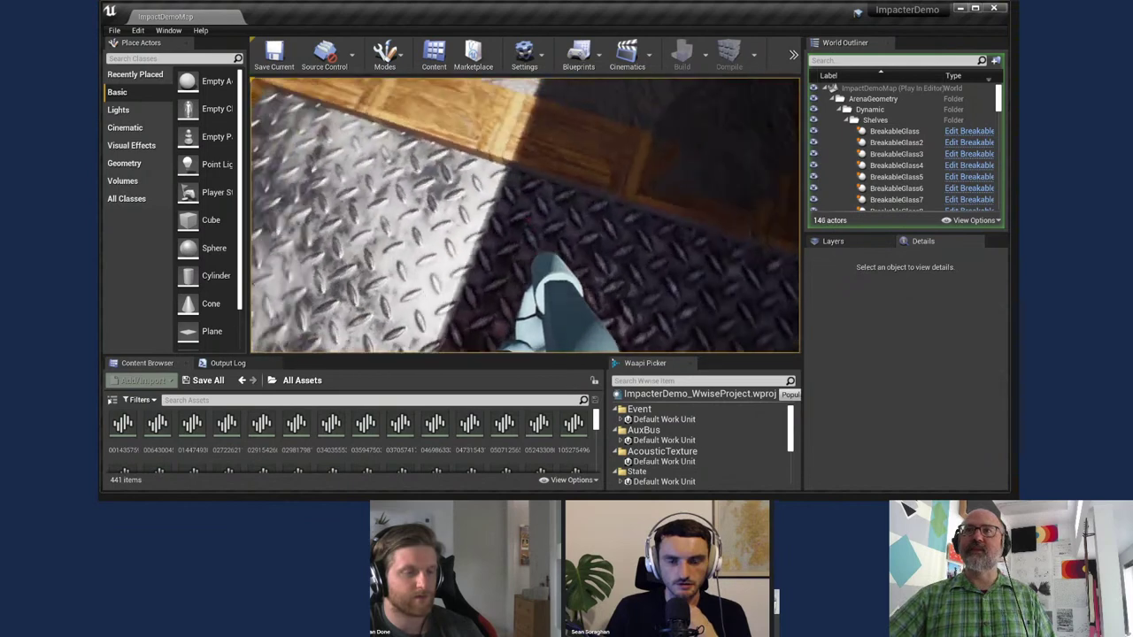
key("shift+F1")
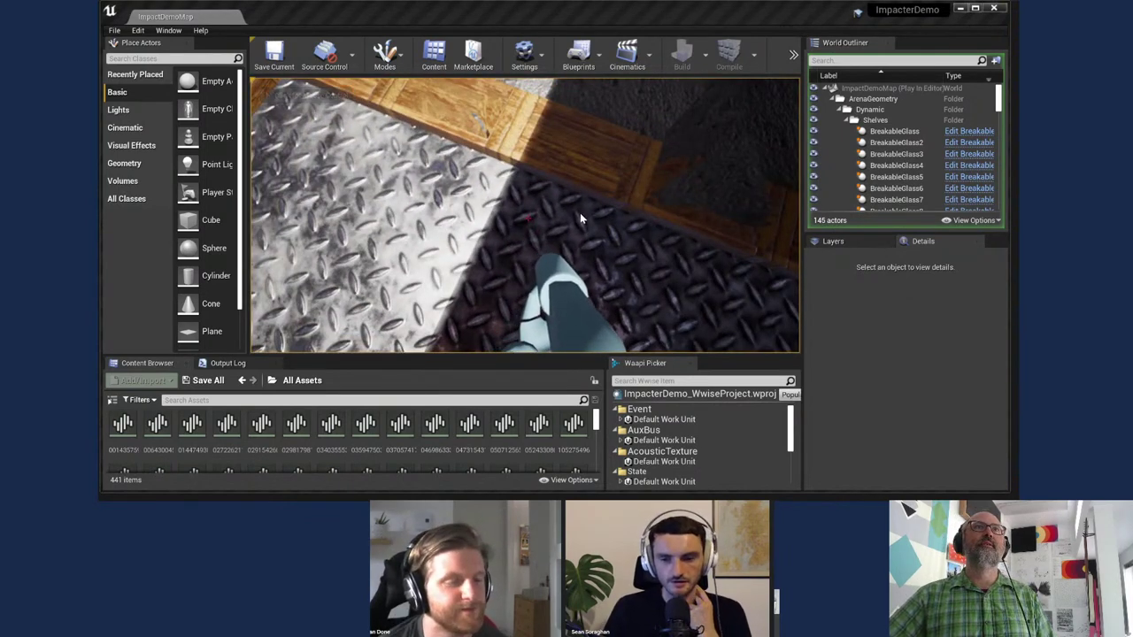
Step: Walk through the playground past the hanging blocks and over to the stone-floored corridor between the wooden walls
left_click(528, 218)
key("w")
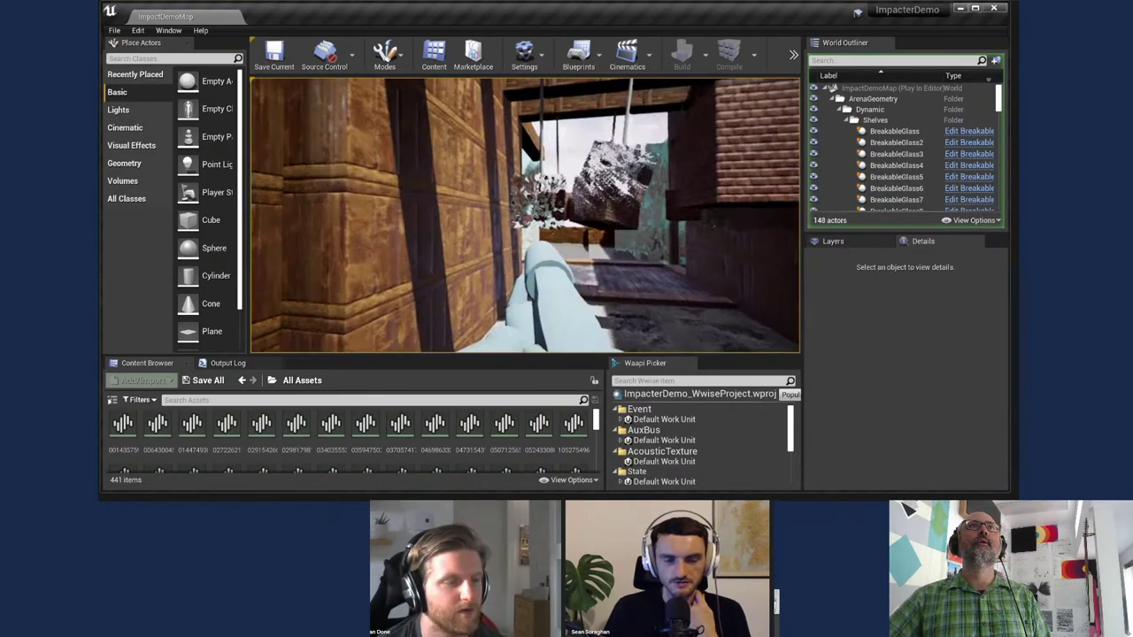
key("w")
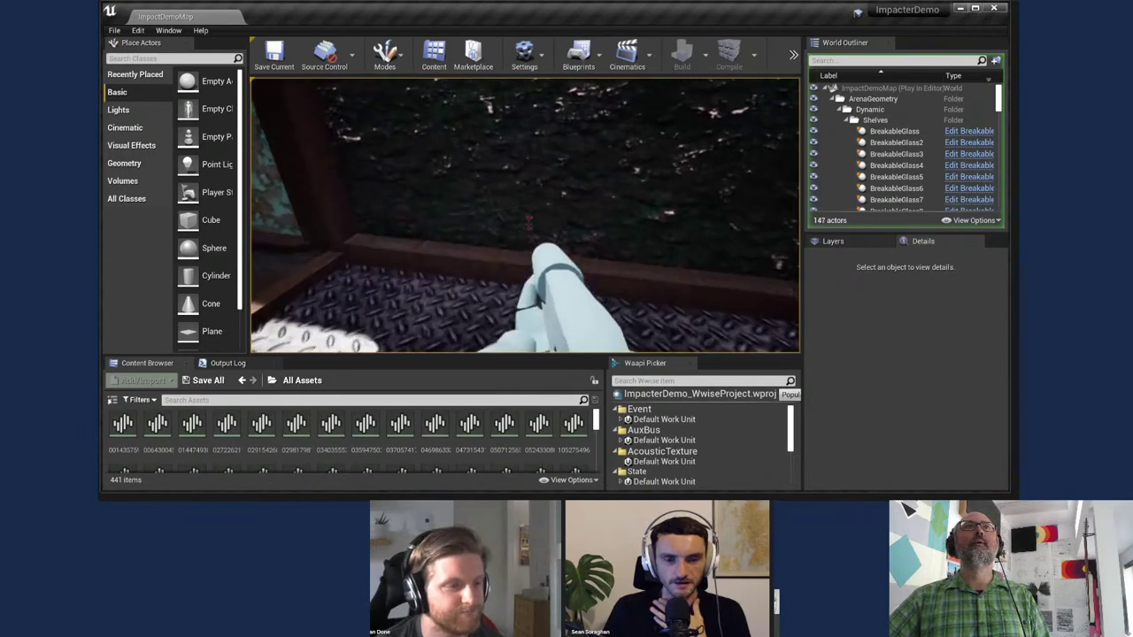
key("w")
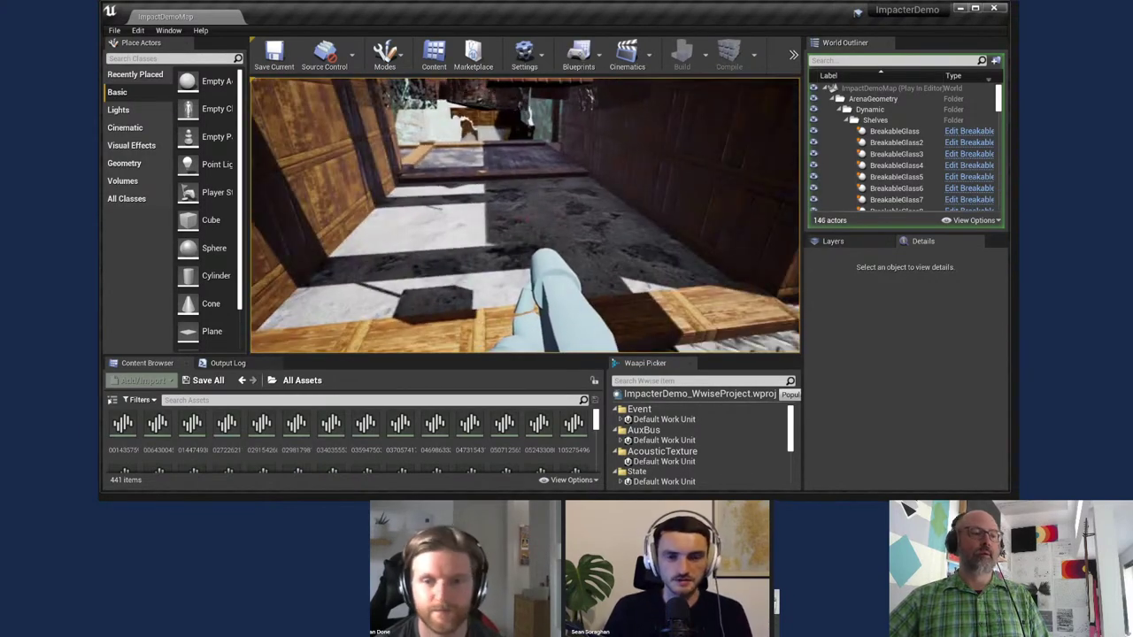
key("alt+Tab")
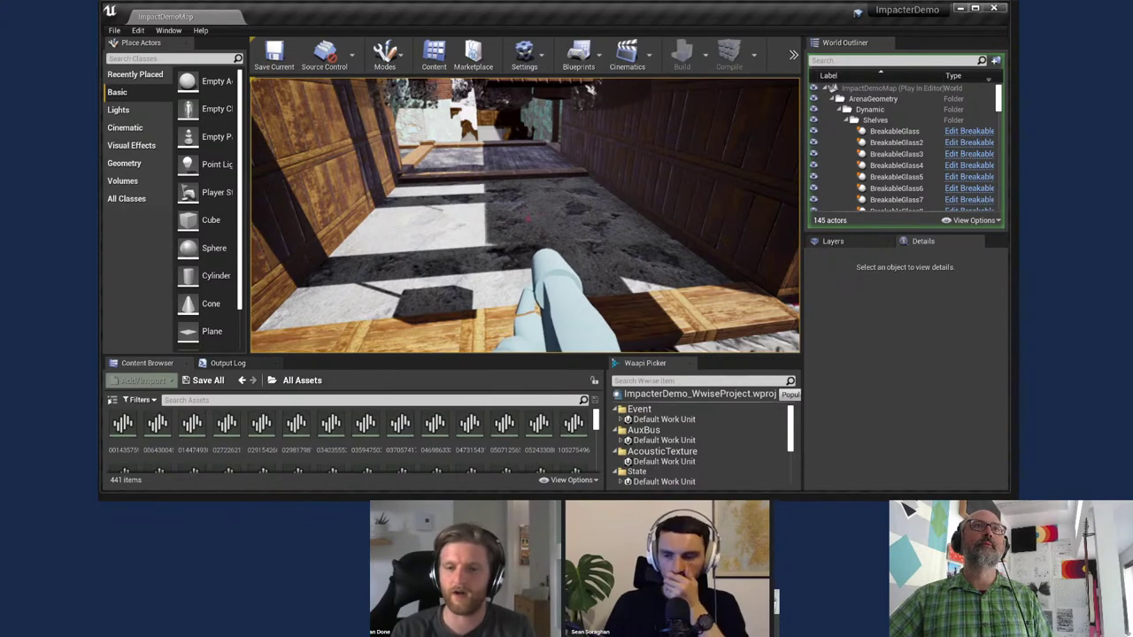
Step: Step back onto the metal floor, return to the corridor's edge and retake mouse control of the game
key("s")
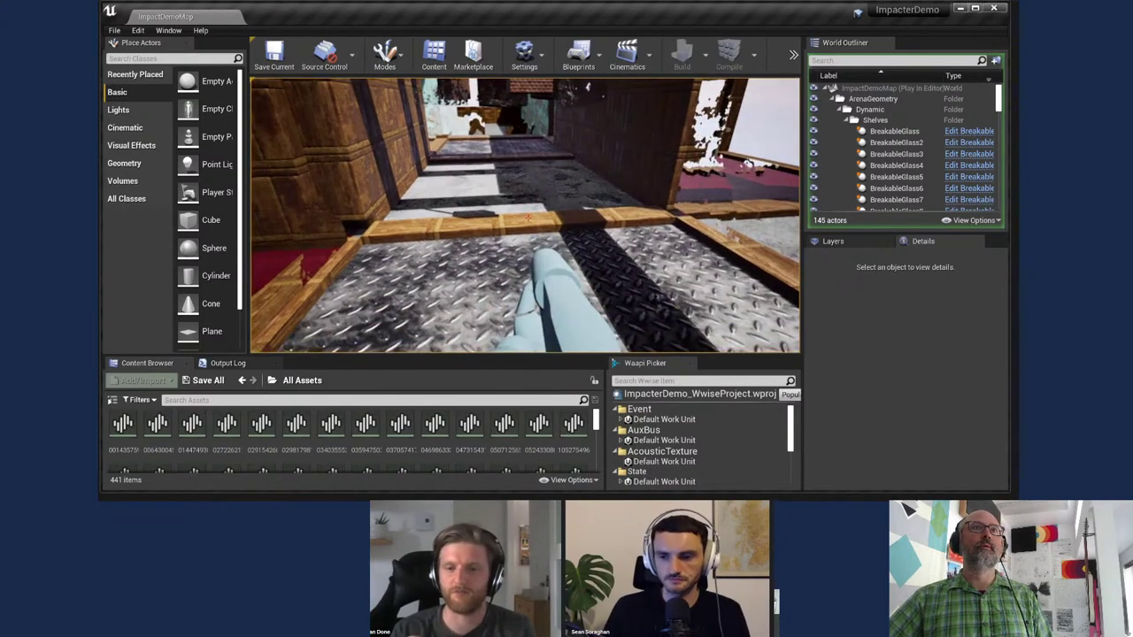
key("w")
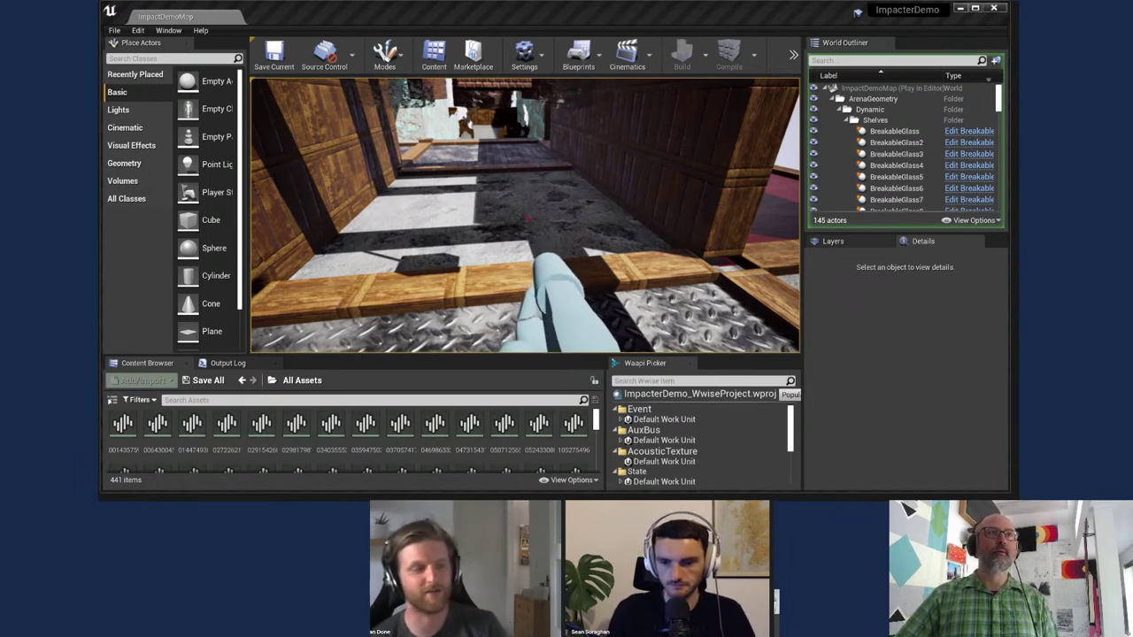
key("shift+F1")
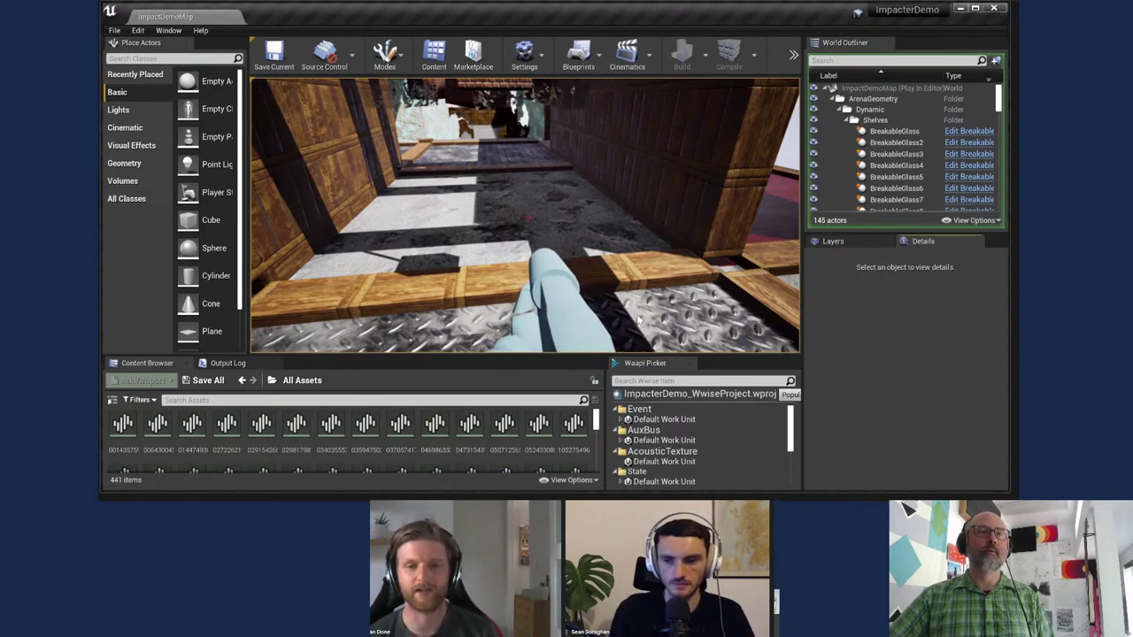
left_click(596, 335)
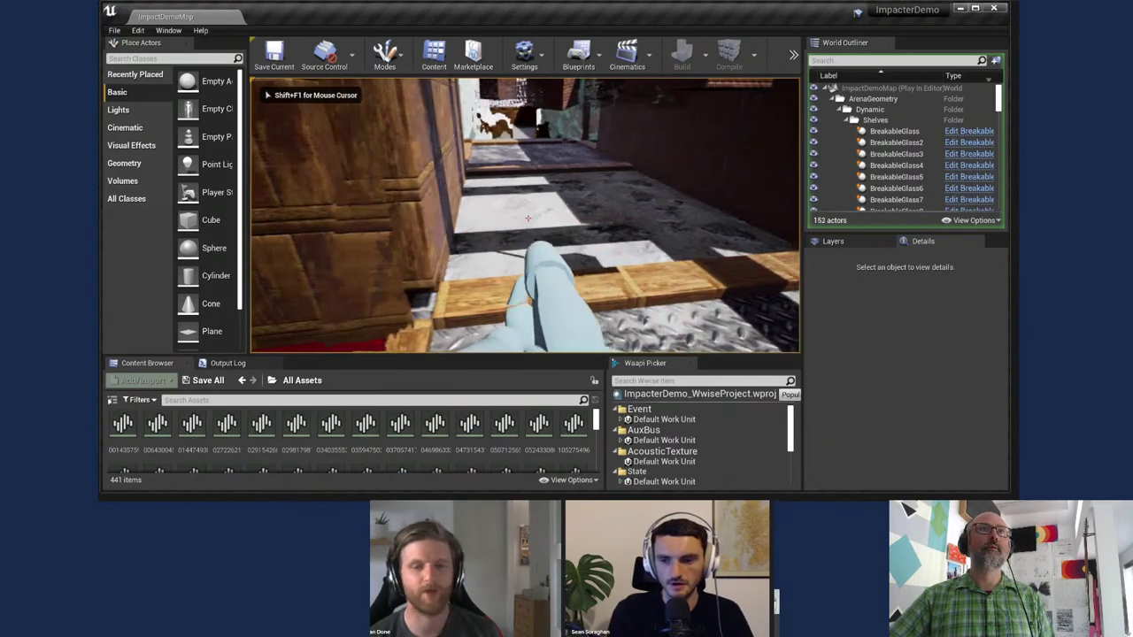
Step: Walk along the stone corridor and out to the end of the peeling-paint alley, and face the playground again
key("w")
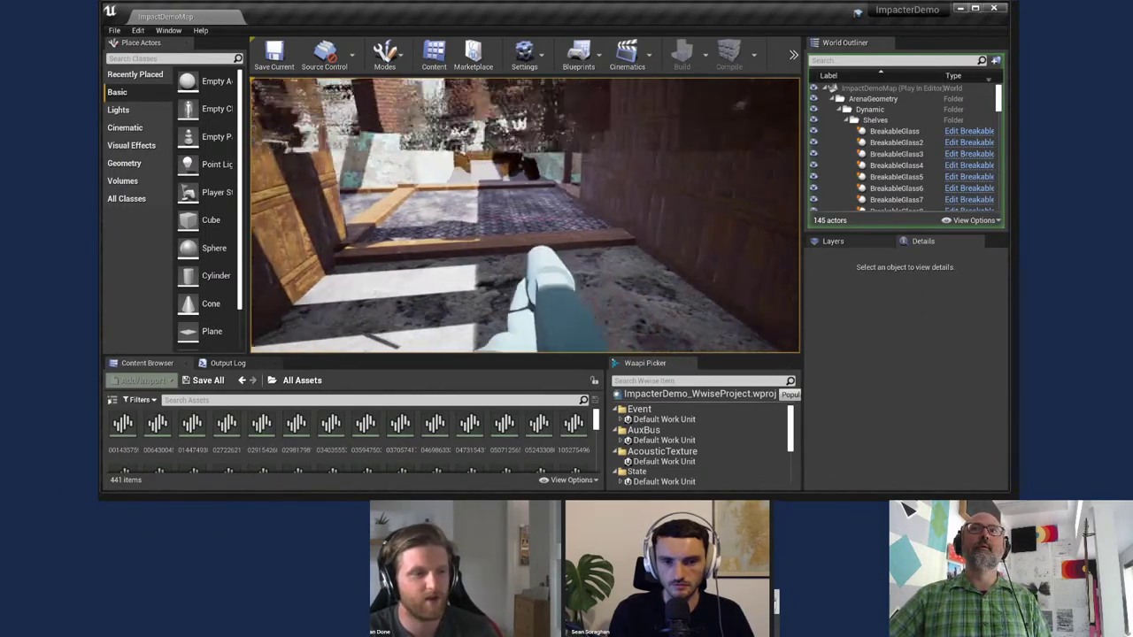
key("a")
key("a")
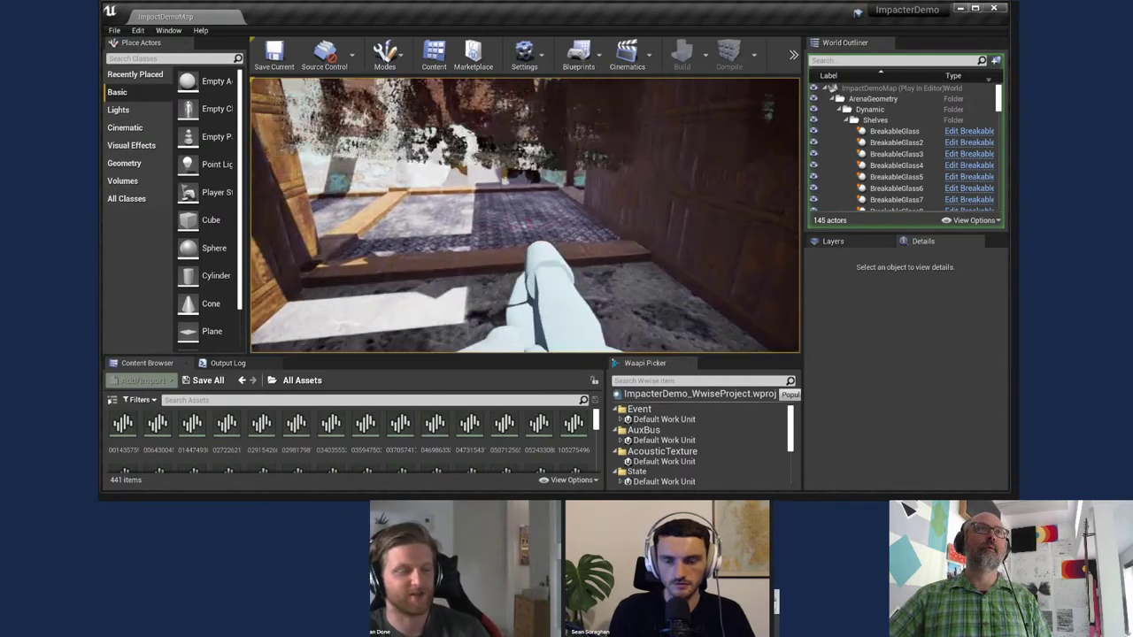
key("w")
key("w")
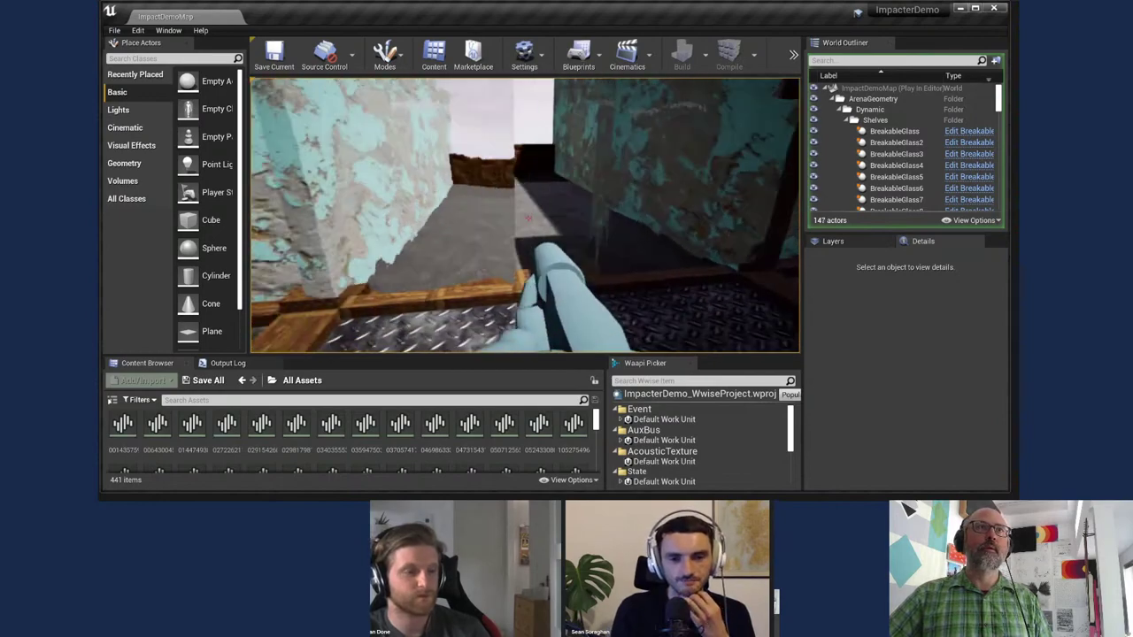
key("w")
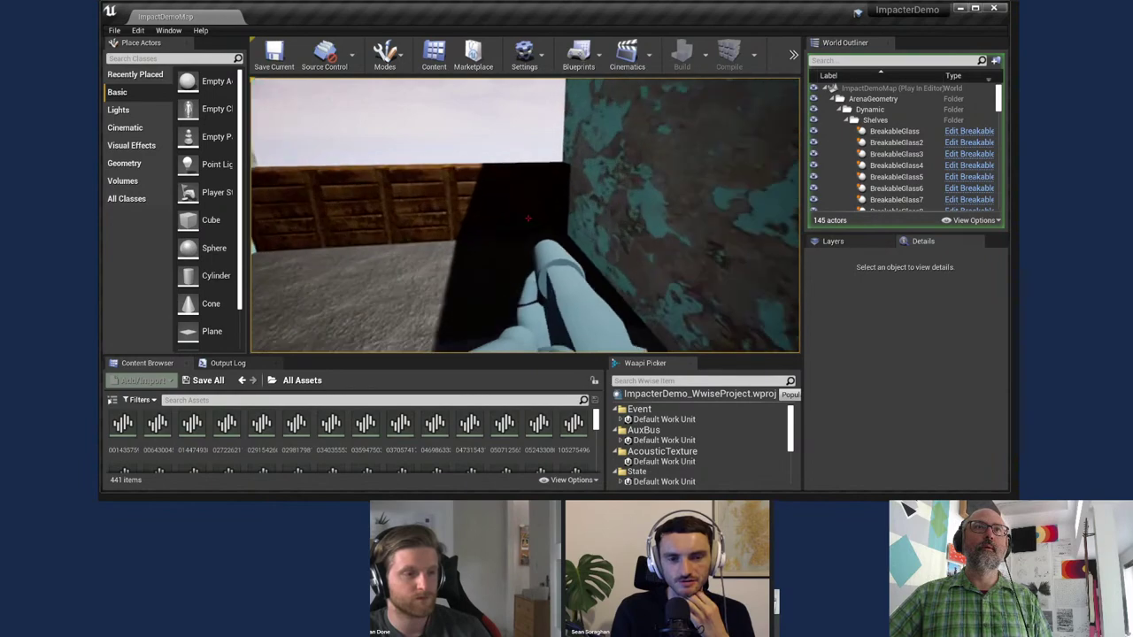
key("w")
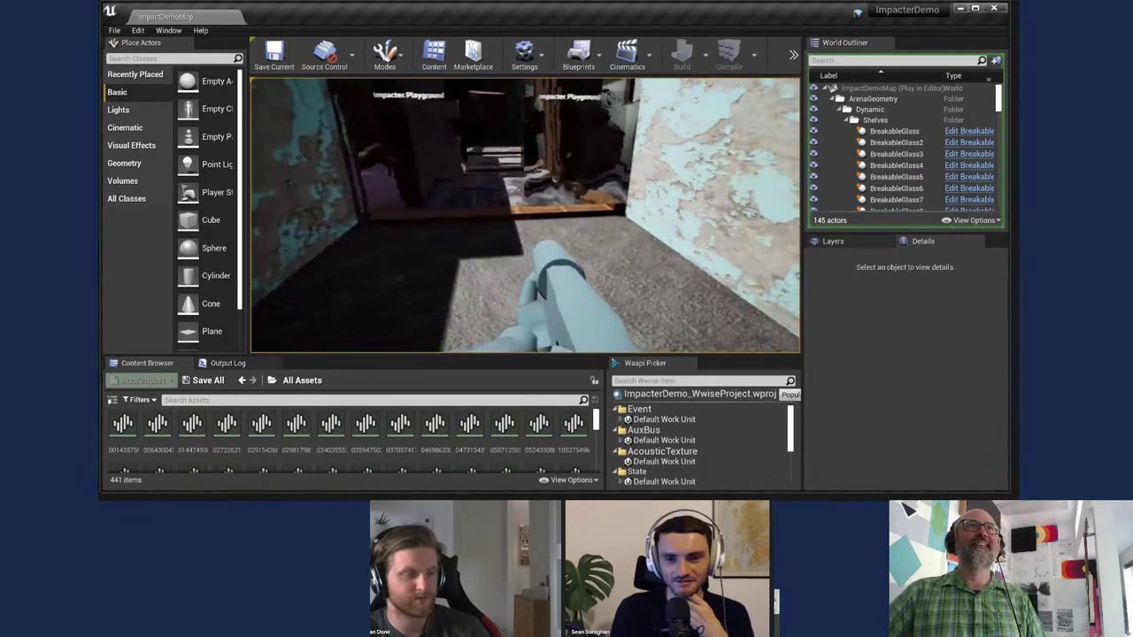
Step: Re-enter the playground, fire toward the stone corridor, jump among the hanging brick blocks and back away from them
key("s")
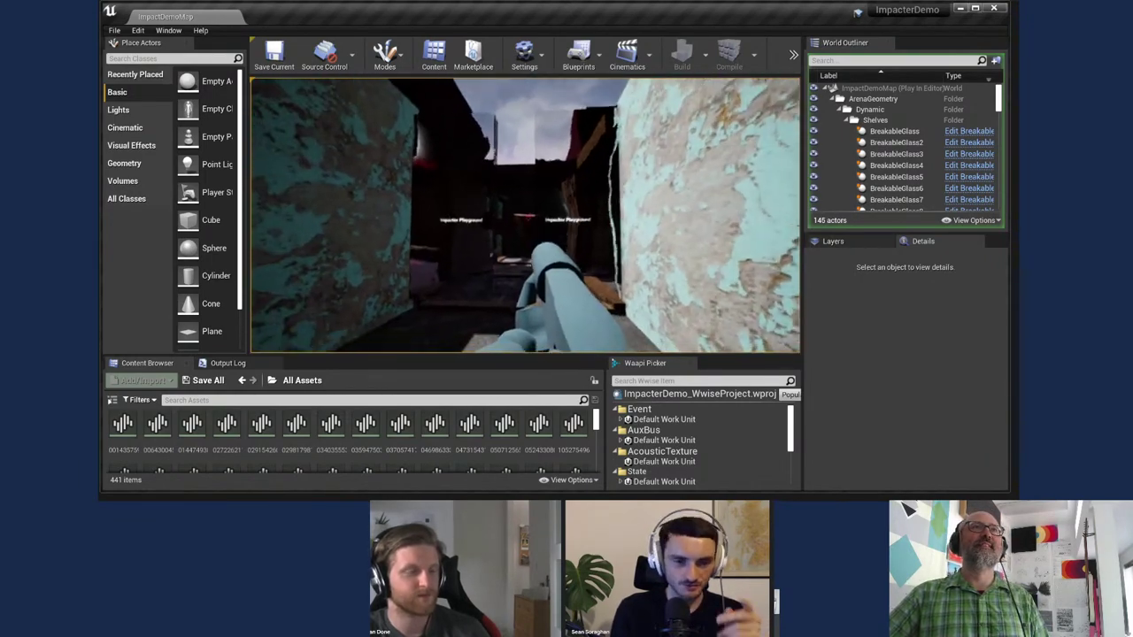
key("w")
key("w")
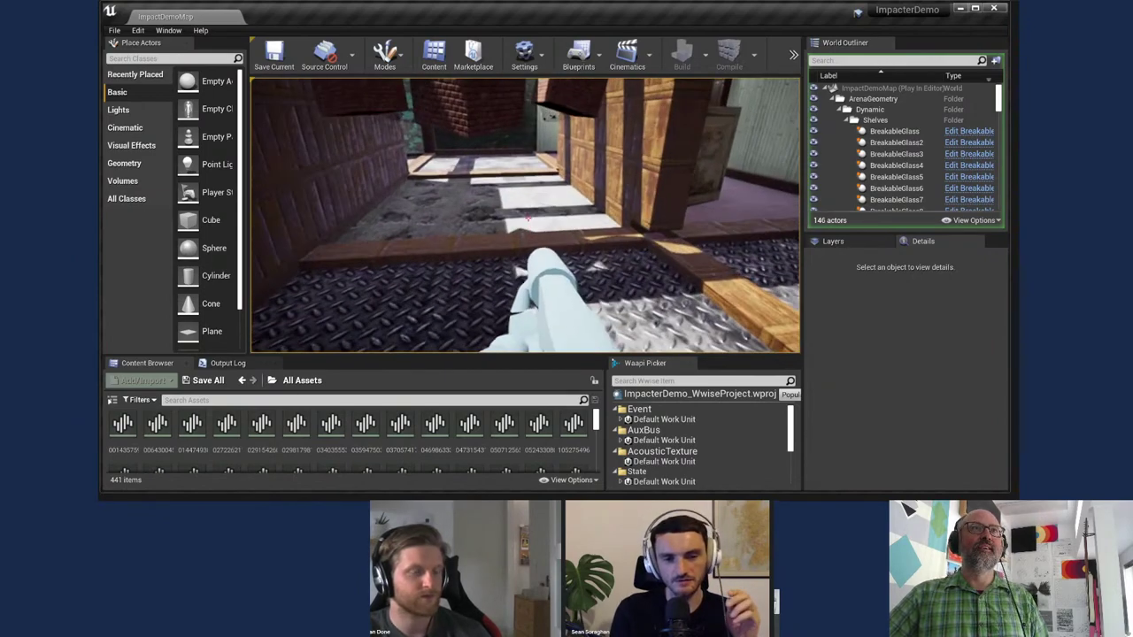
left_click(527, 217)
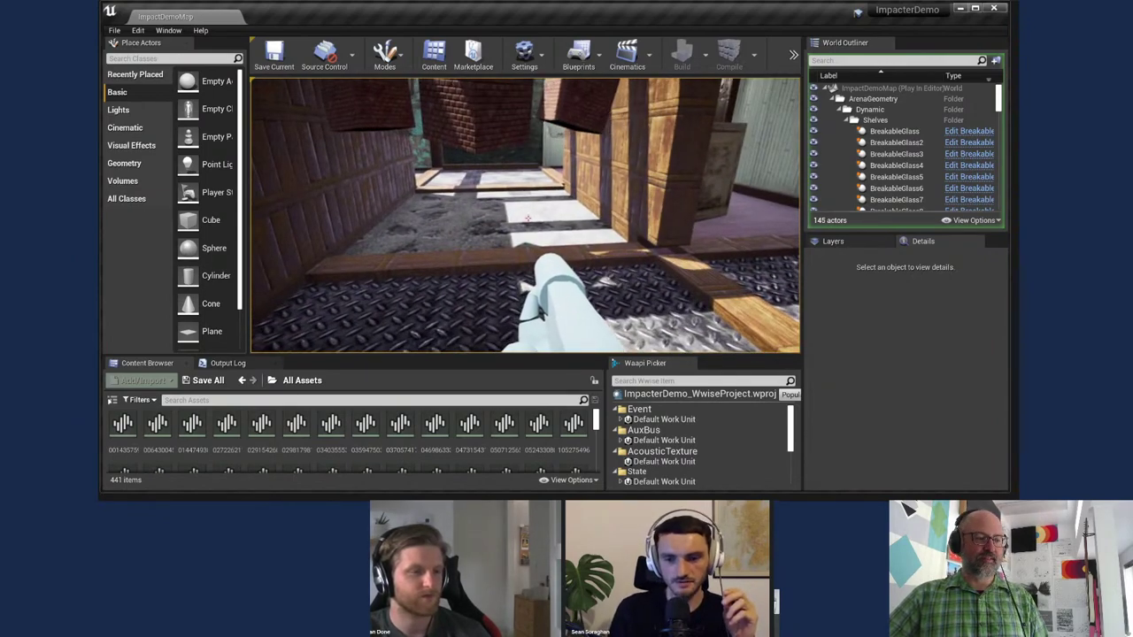
key("space")
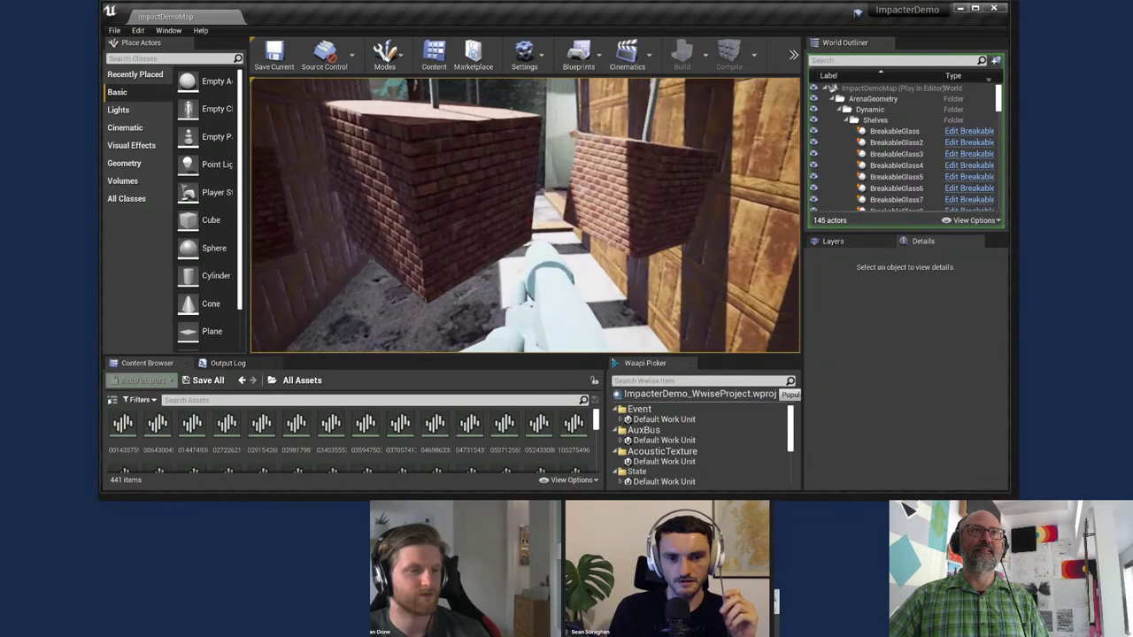
key("s")
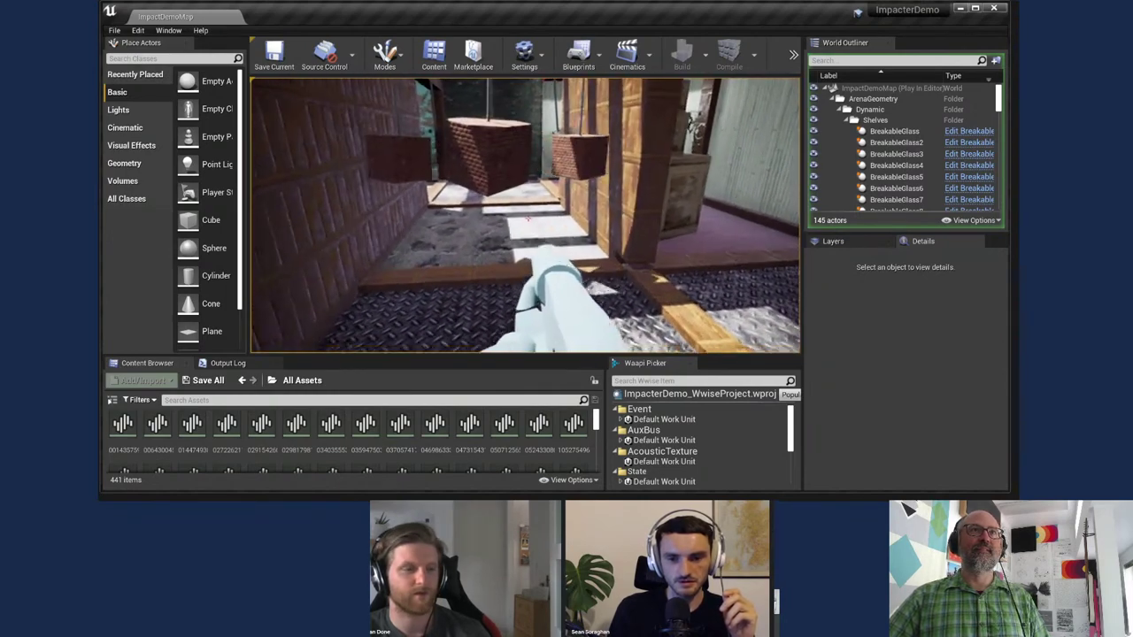
Step: Walk through the stone corridor to the far metal floor and back, then jump above the hanging brick blocks and fire
key("w")
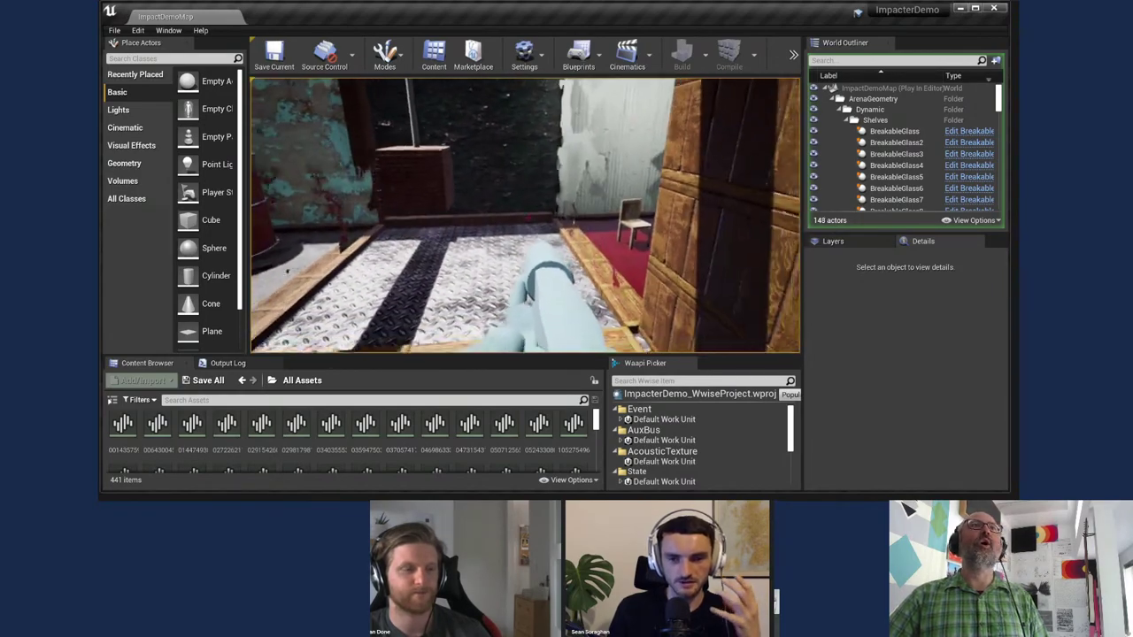
key("s")
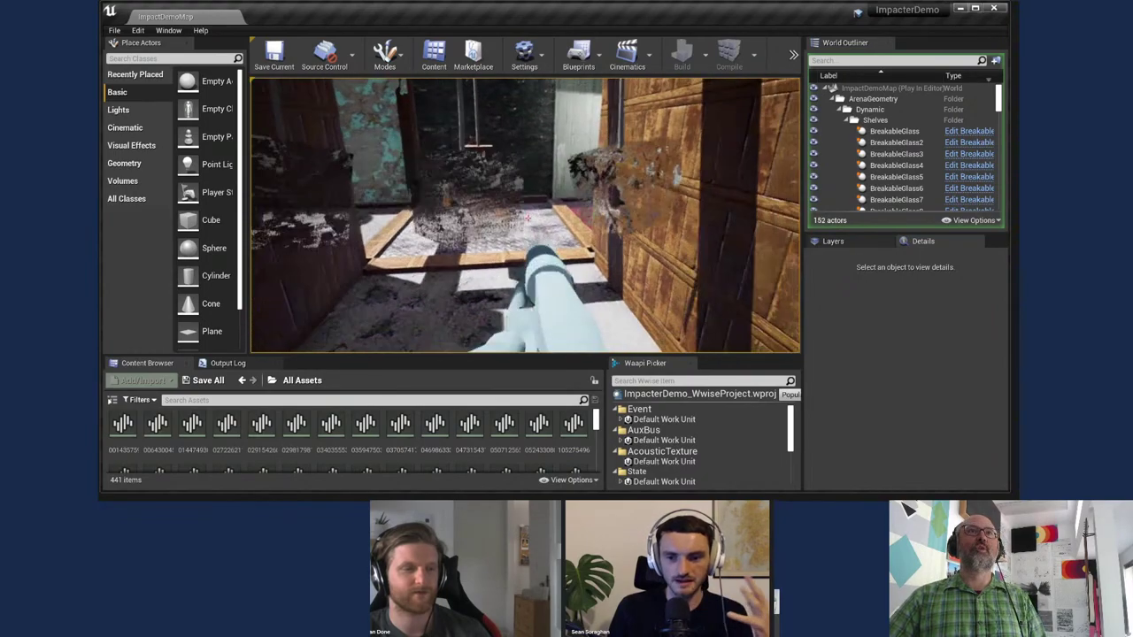
key("w")
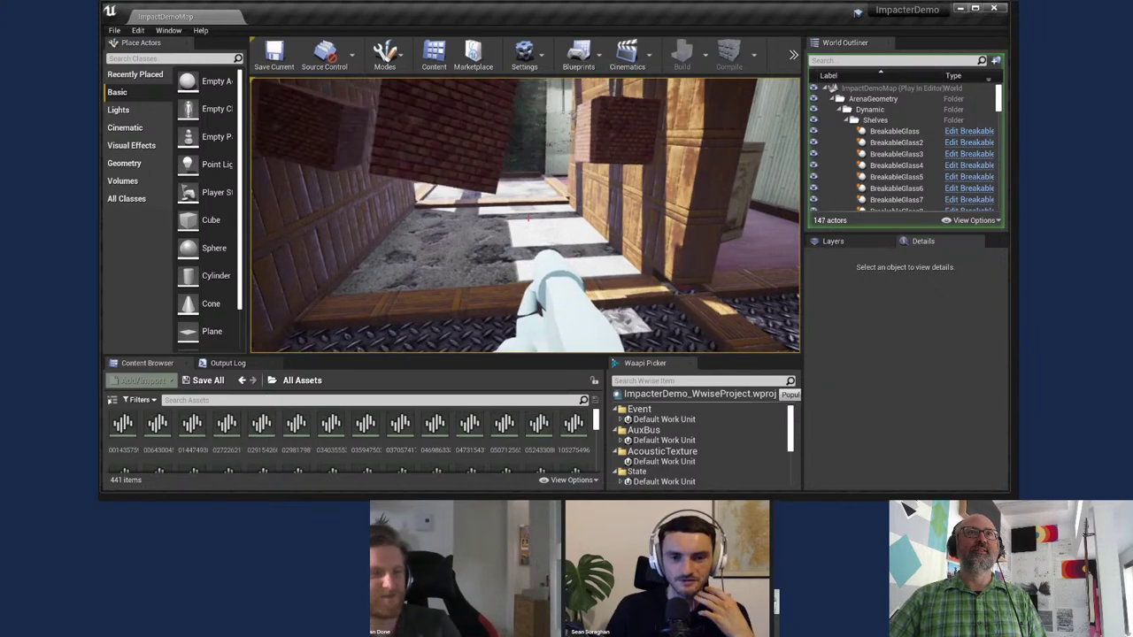
key("space")
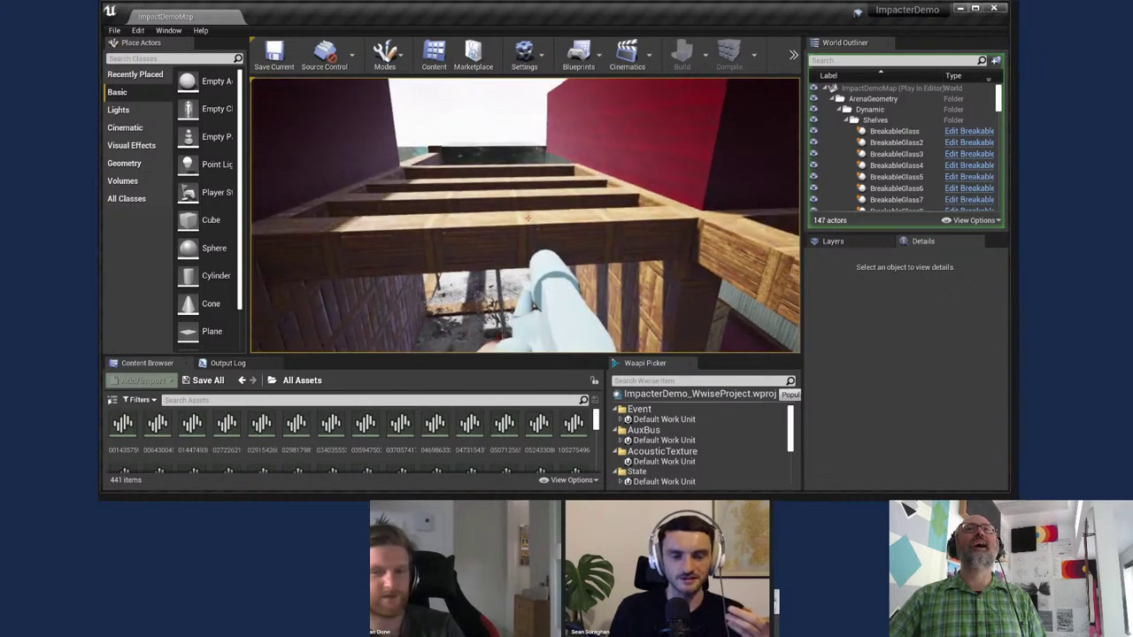
left_click(528, 218)
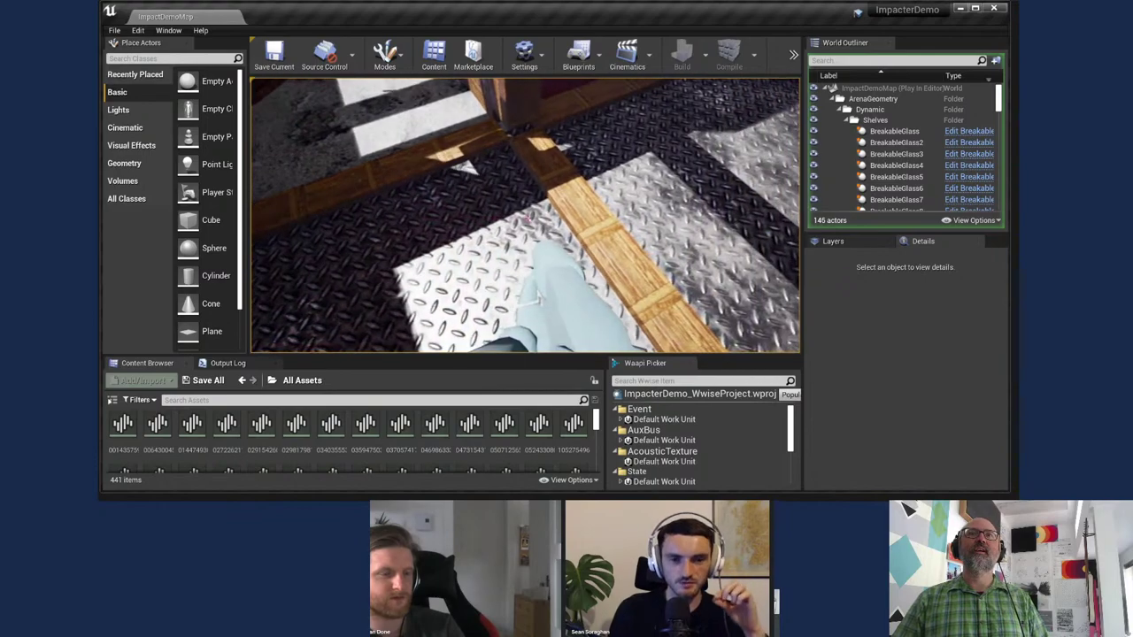
Step: Move across the metal floor toward the doorway of the red shelf room, and back away from it onto the metal
key("w")
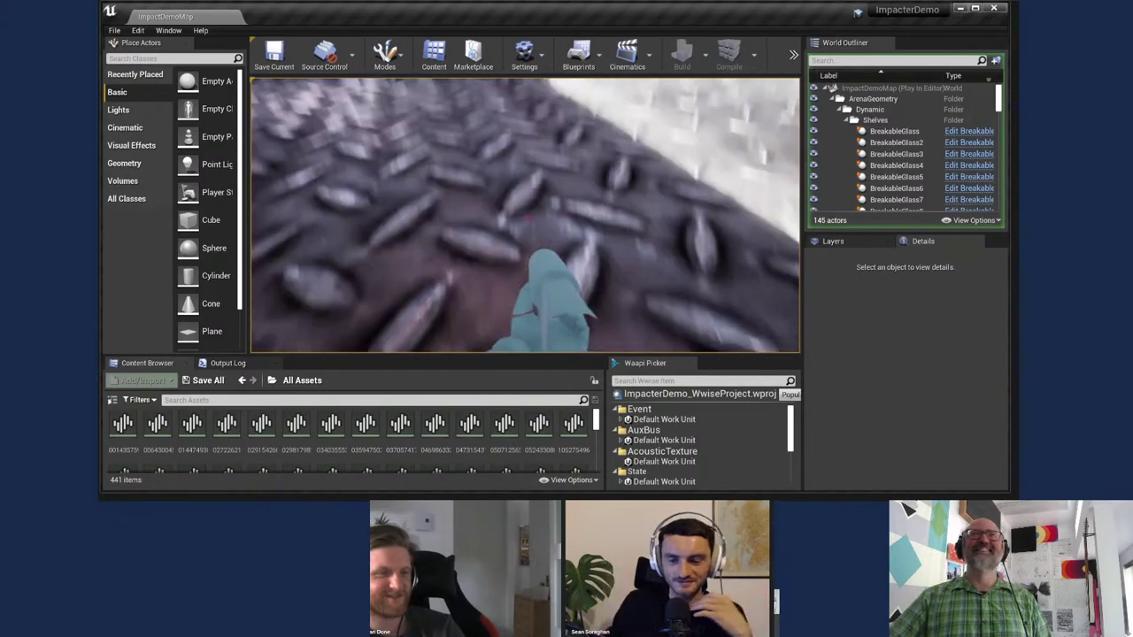
key("w")
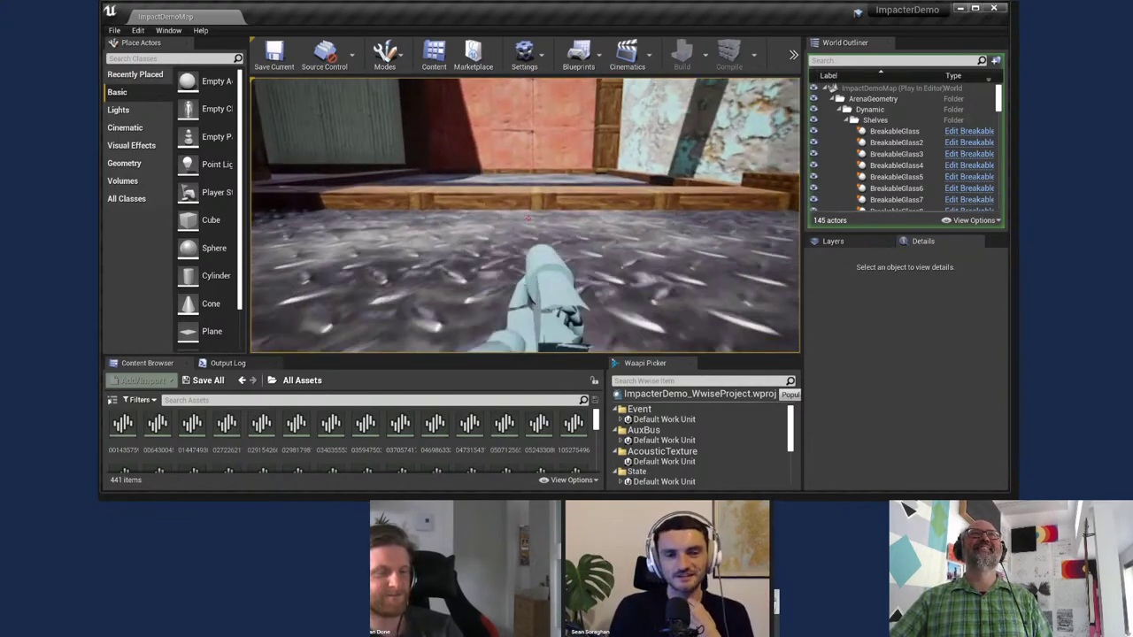
key("w")
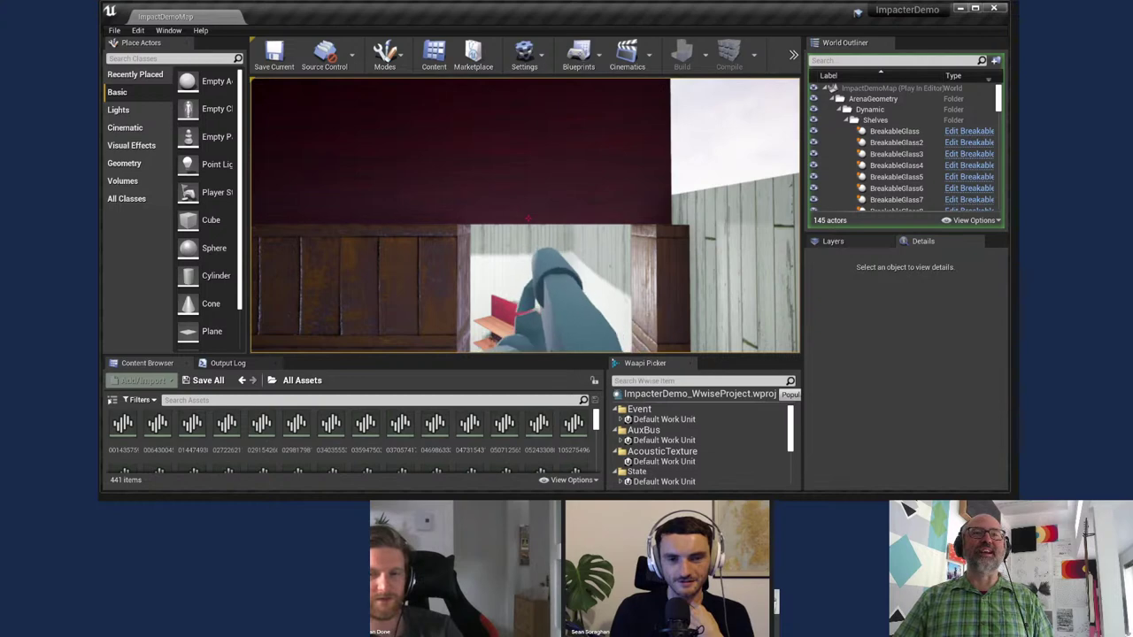
key("w")
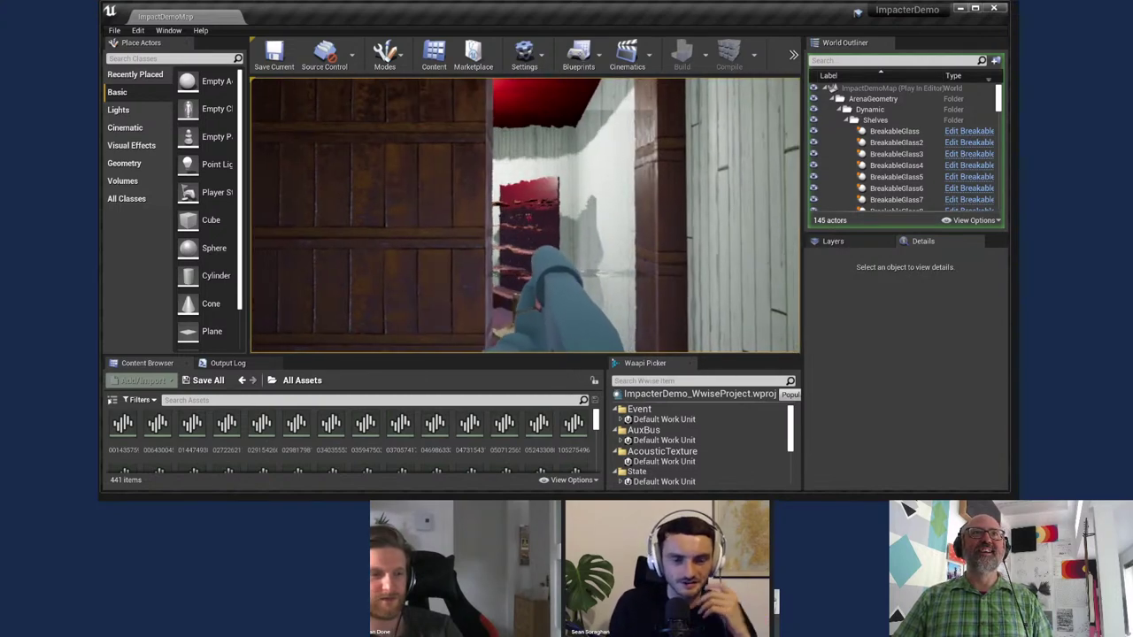
key("s")
key("s")
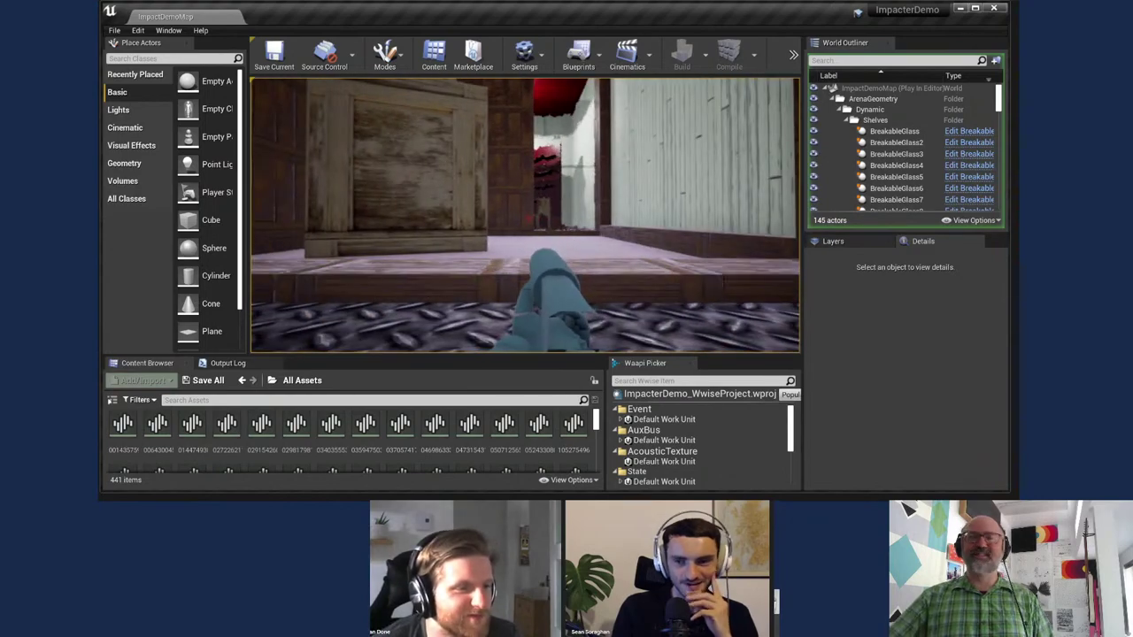
Step: Cross the metal and carpeted floors to the red metal barrel on the stone floor, and move back and forth before it
mouse_move(525, 215)
key("w")
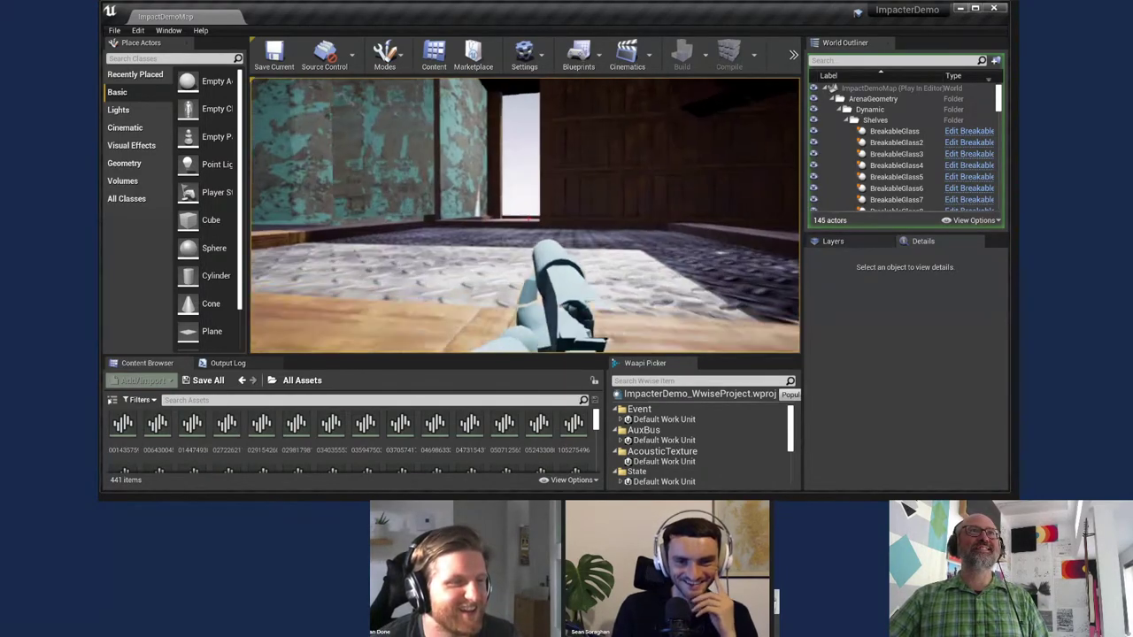
key("w")
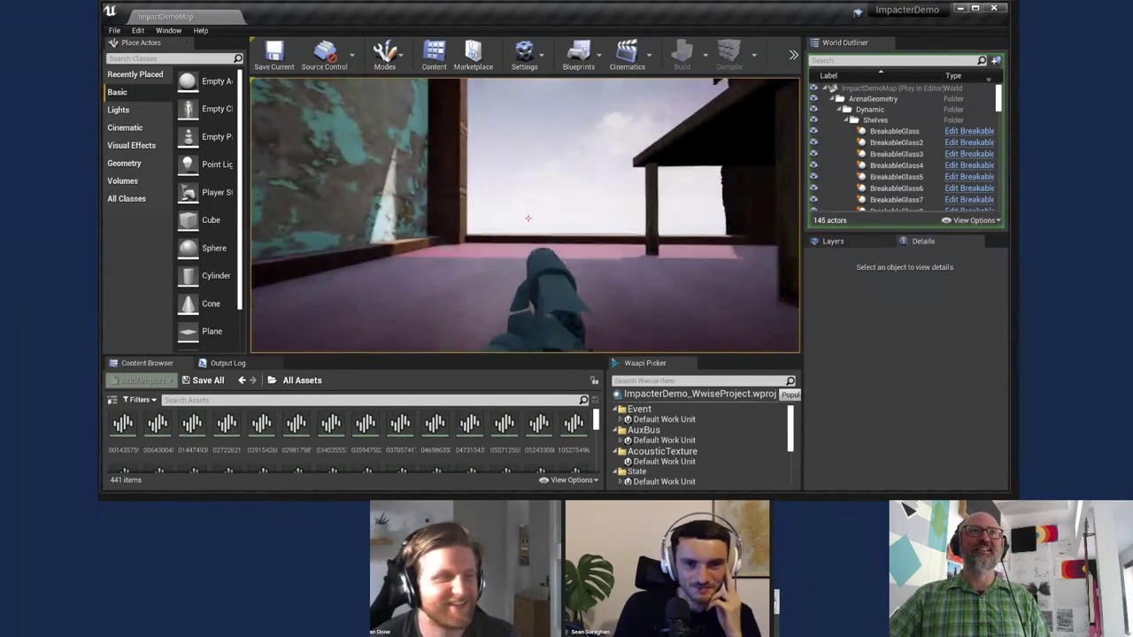
key("w")
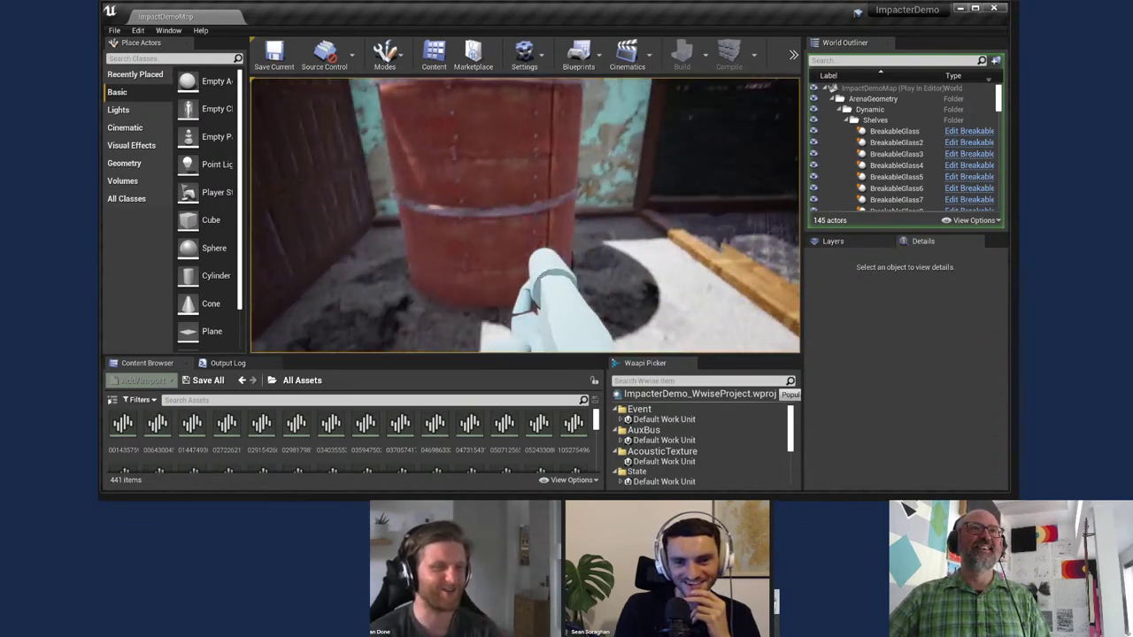
key("s")
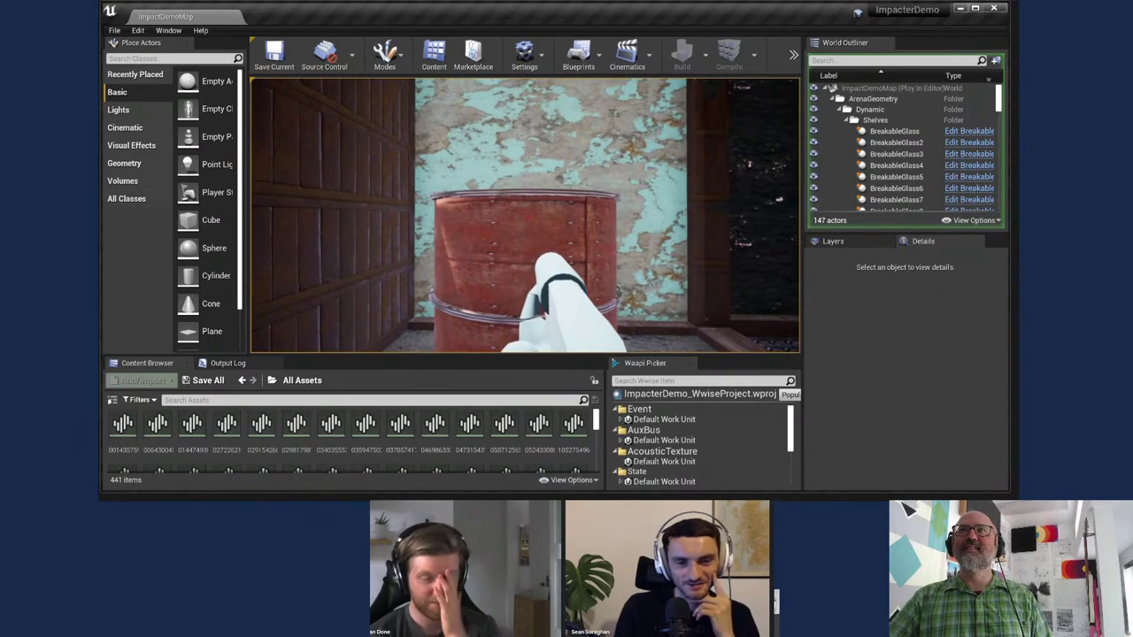
key("s")
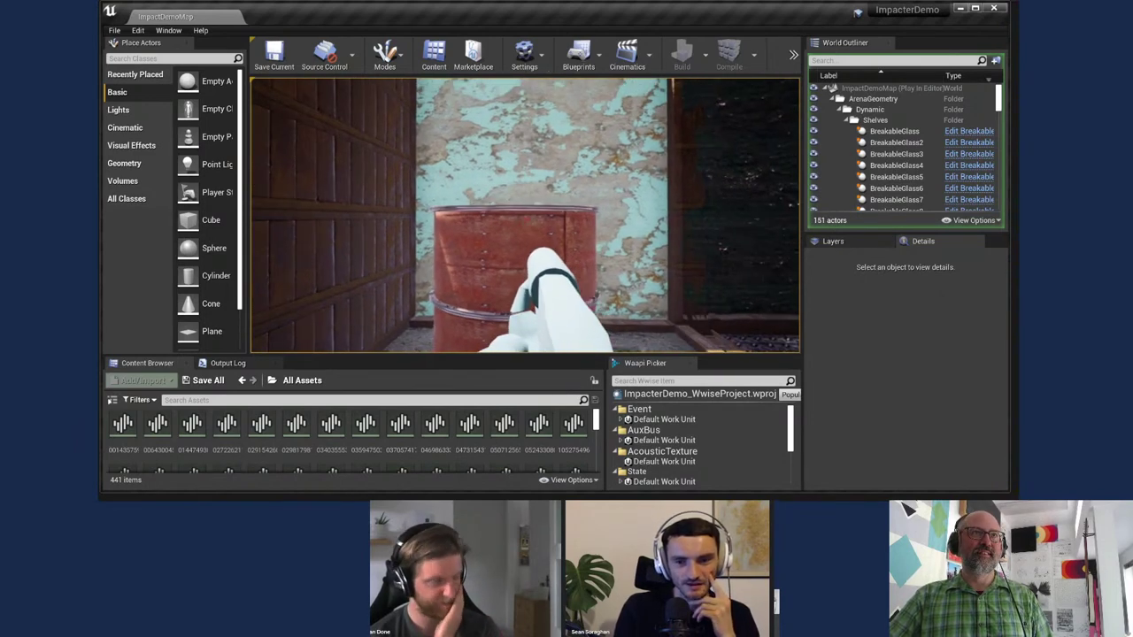
key("w")
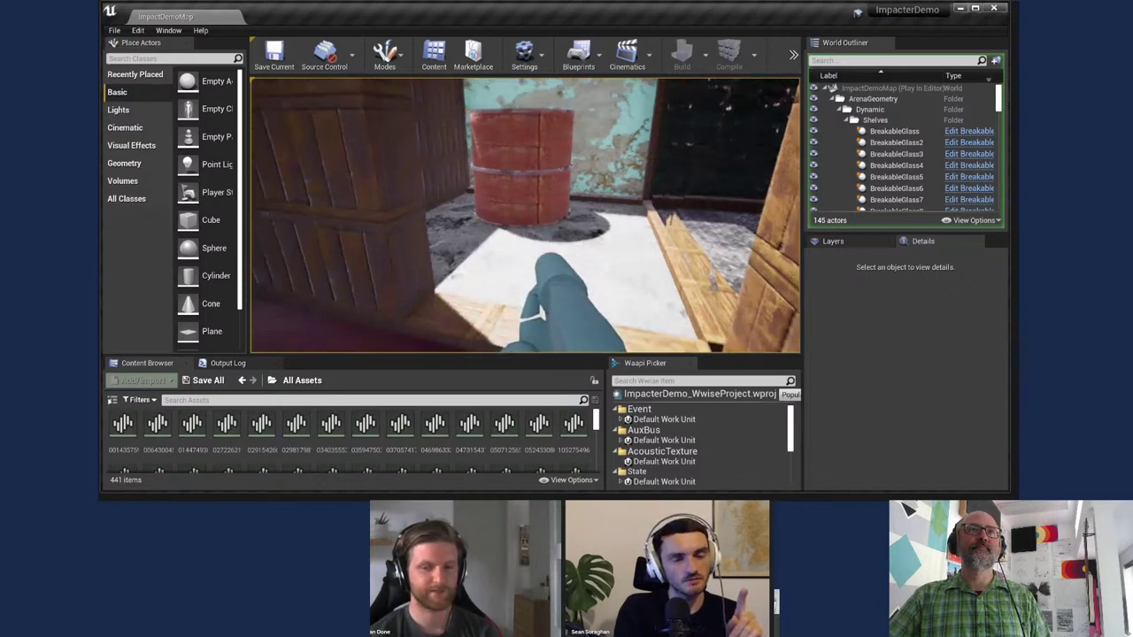
Step: Fire a series of balls at the red barrel and the stone floor and peeling-paint wall around it
left_click(528, 218)
left_click(528, 218)
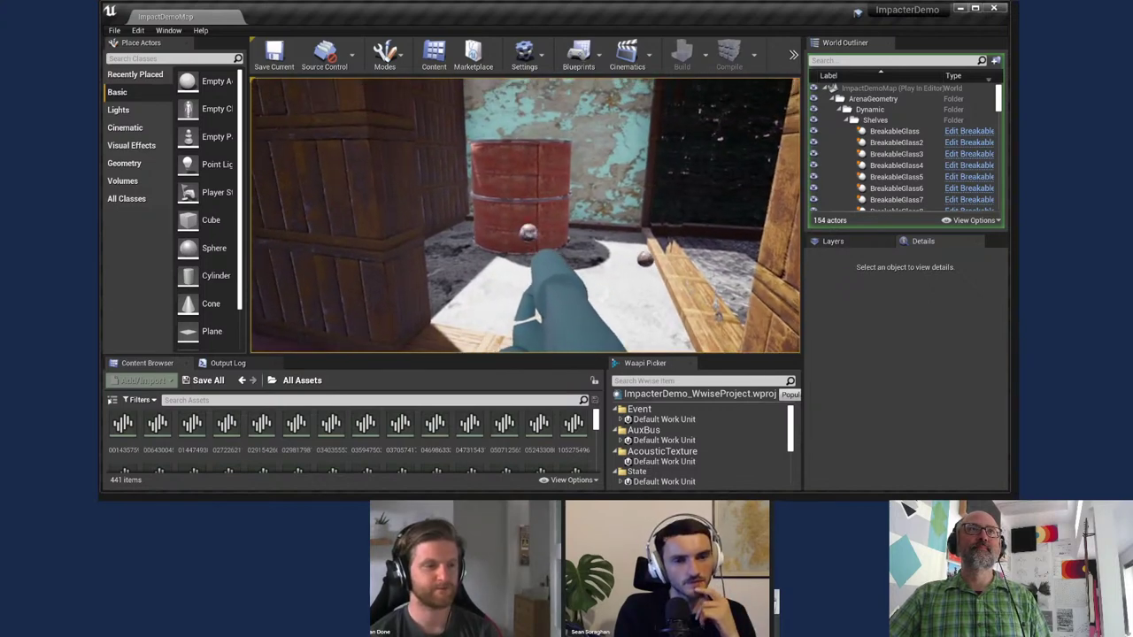
left_click(529, 218)
left_click(527, 216)
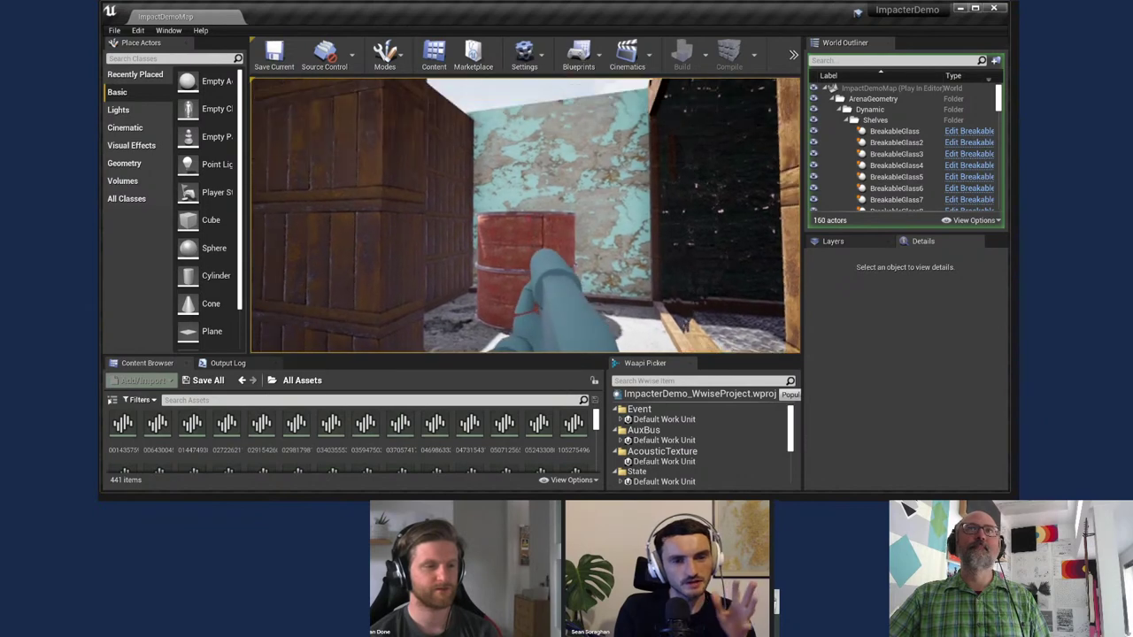
left_click(526, 216)
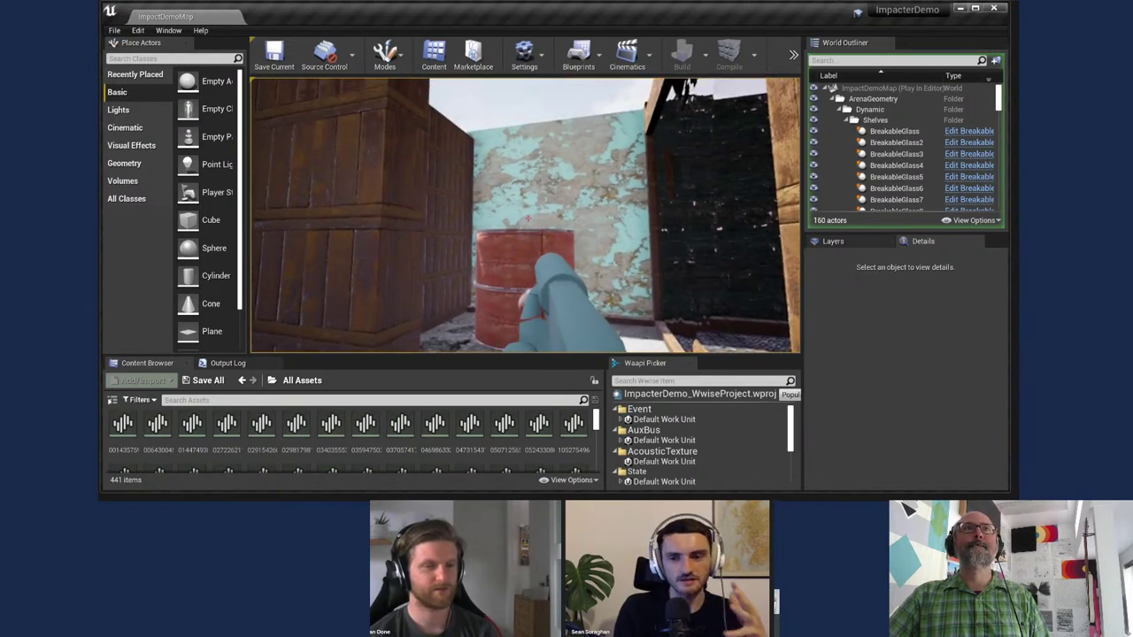
left_click(527, 218)
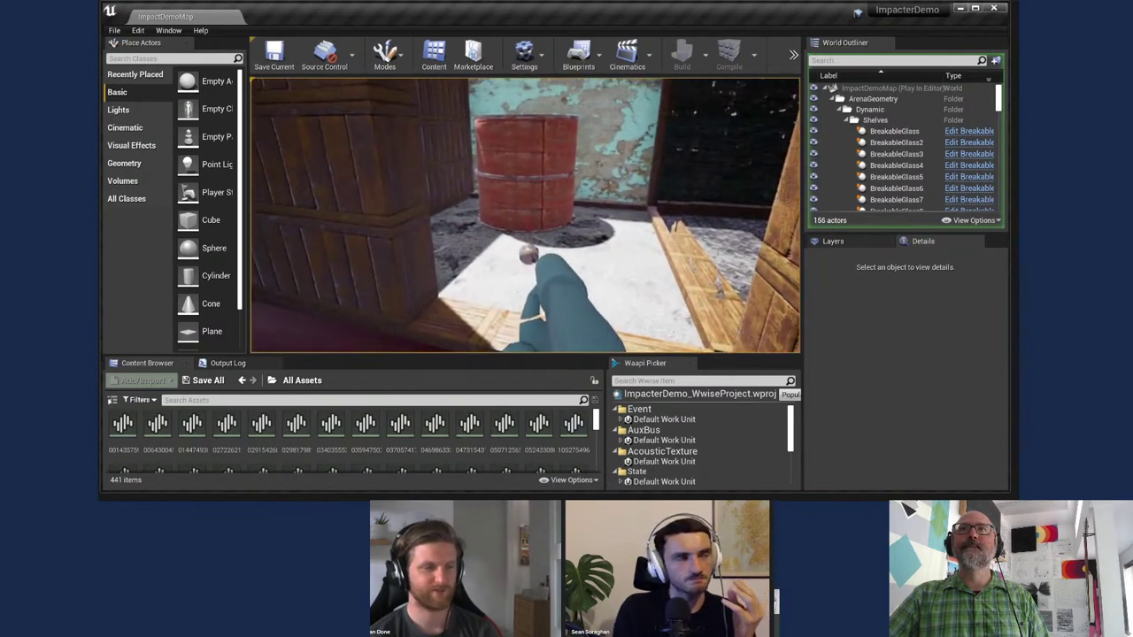
left_click(526, 217)
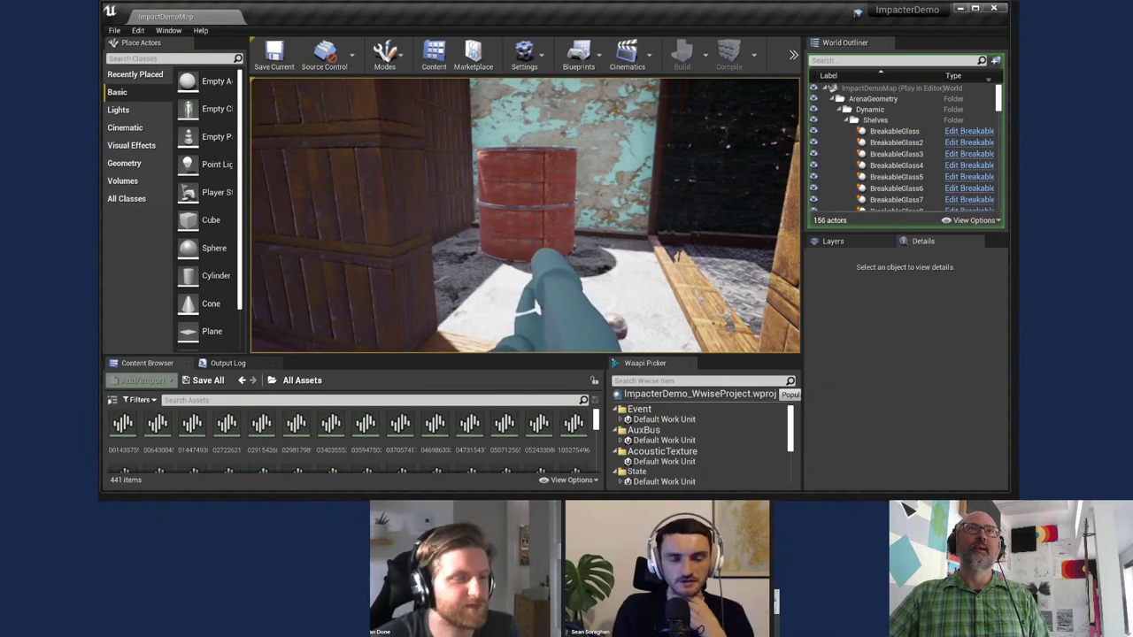
Step: Walk past the dark breakable wall and the wooden table to the peeling-paint alley, and turn around toward the playground
key("w")
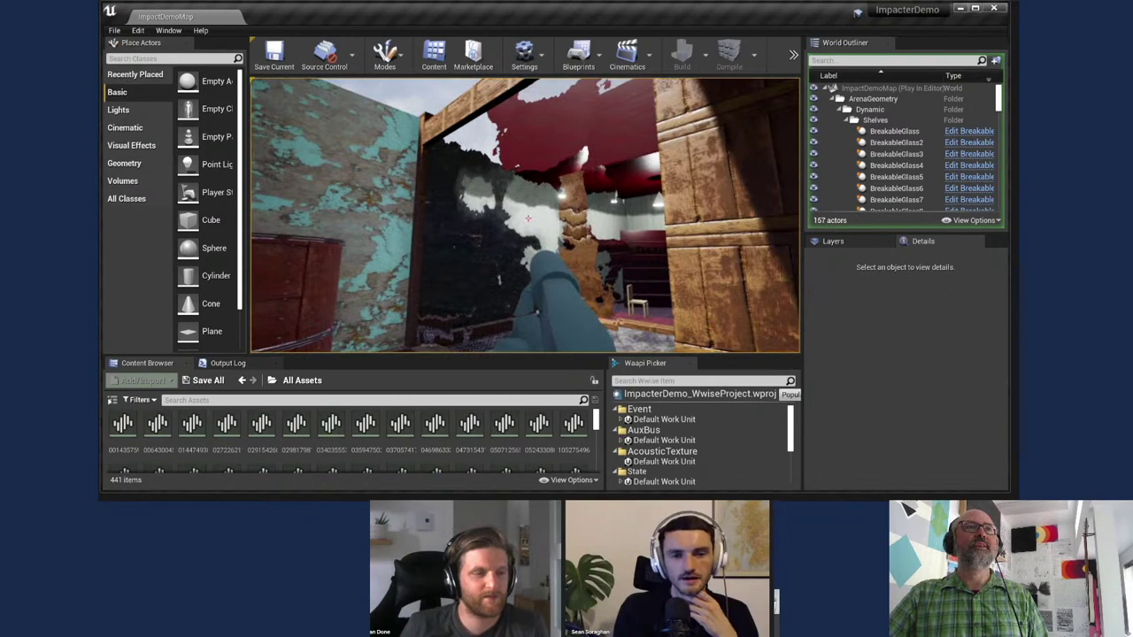
key("w")
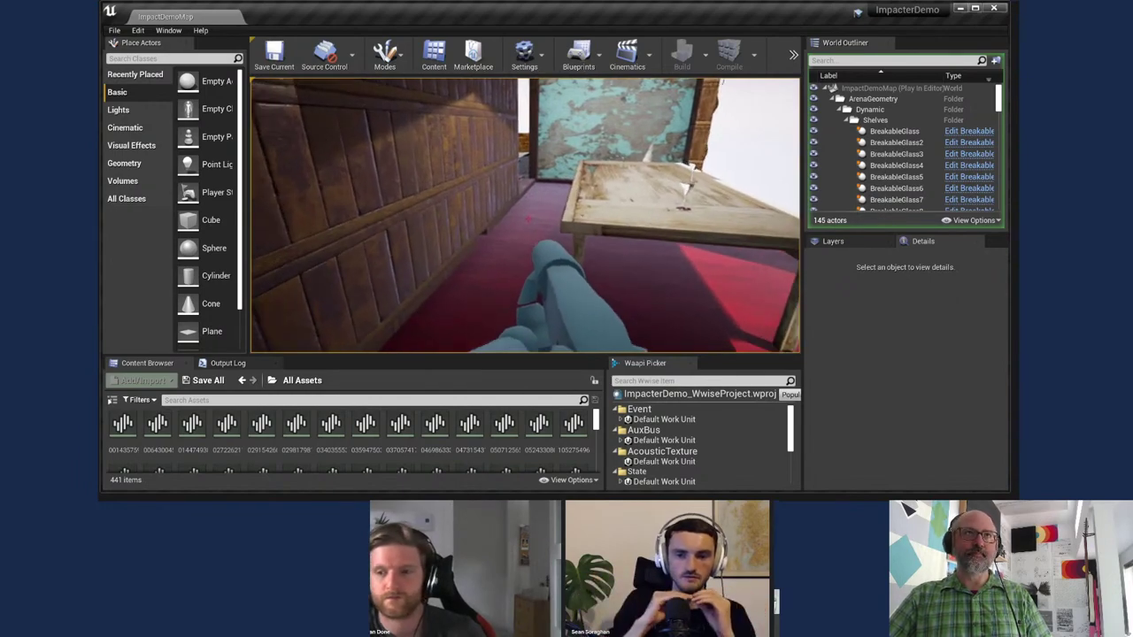
key("w")
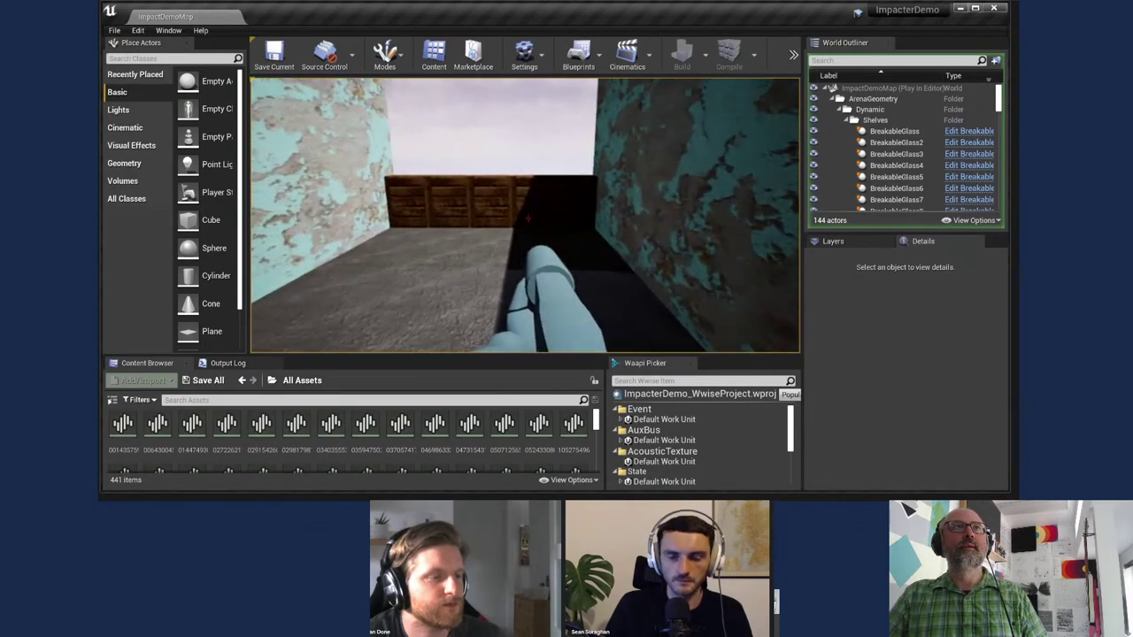
key("w")
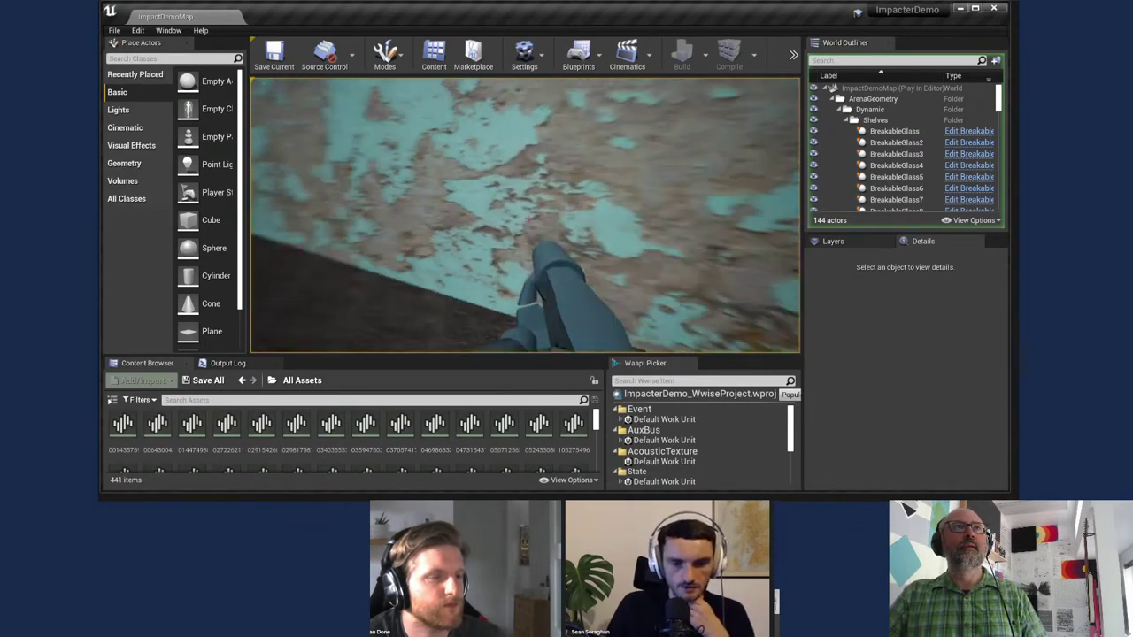
key("a")
key("w")
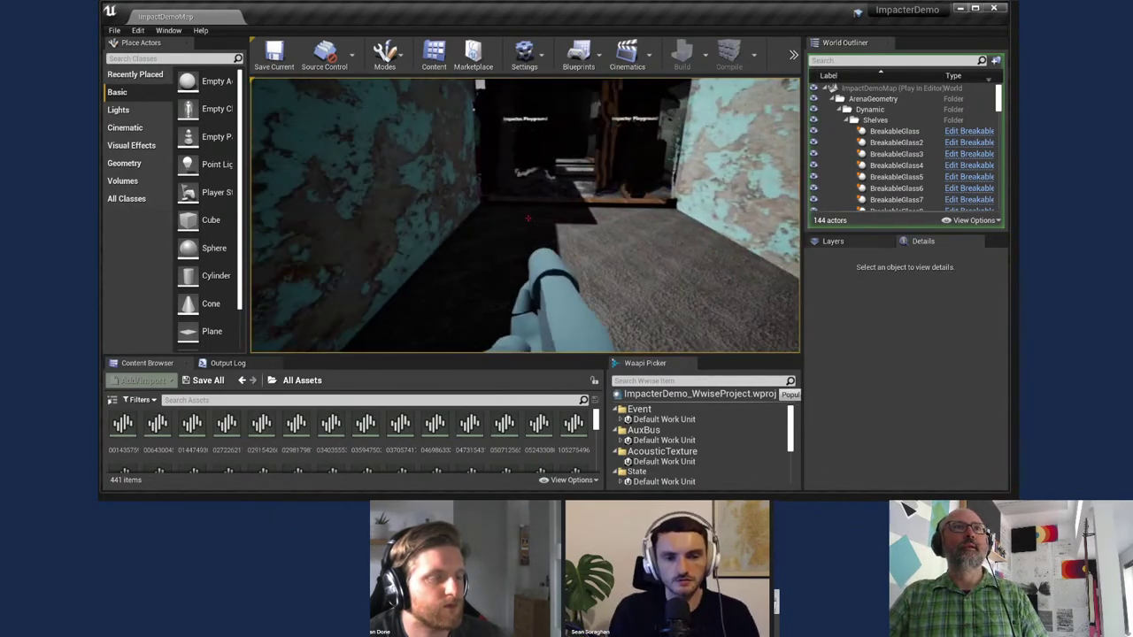
Step: Enter the Impacter Playground and fire on the way past the stacked wooden crates to the doorway of the shelf room
key("w")
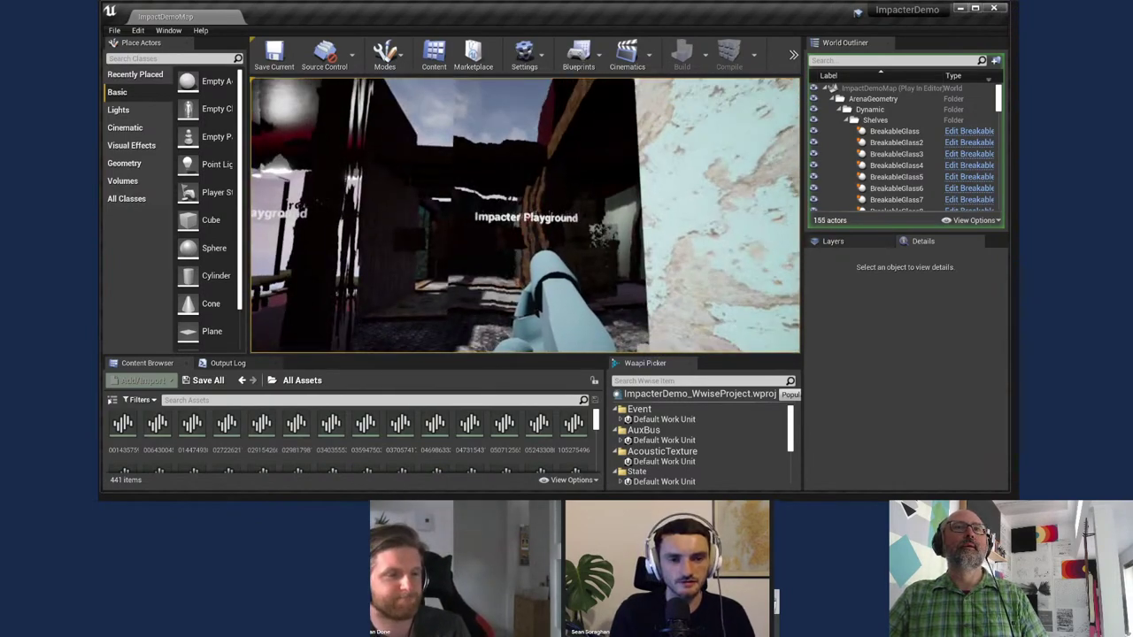
key("w")
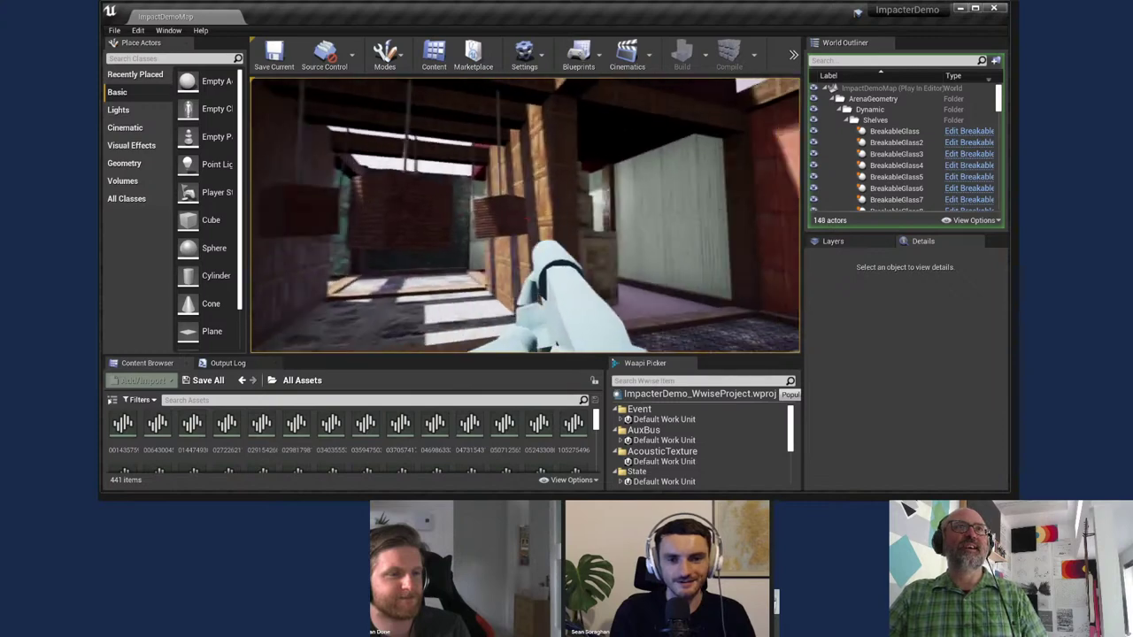
key("w")
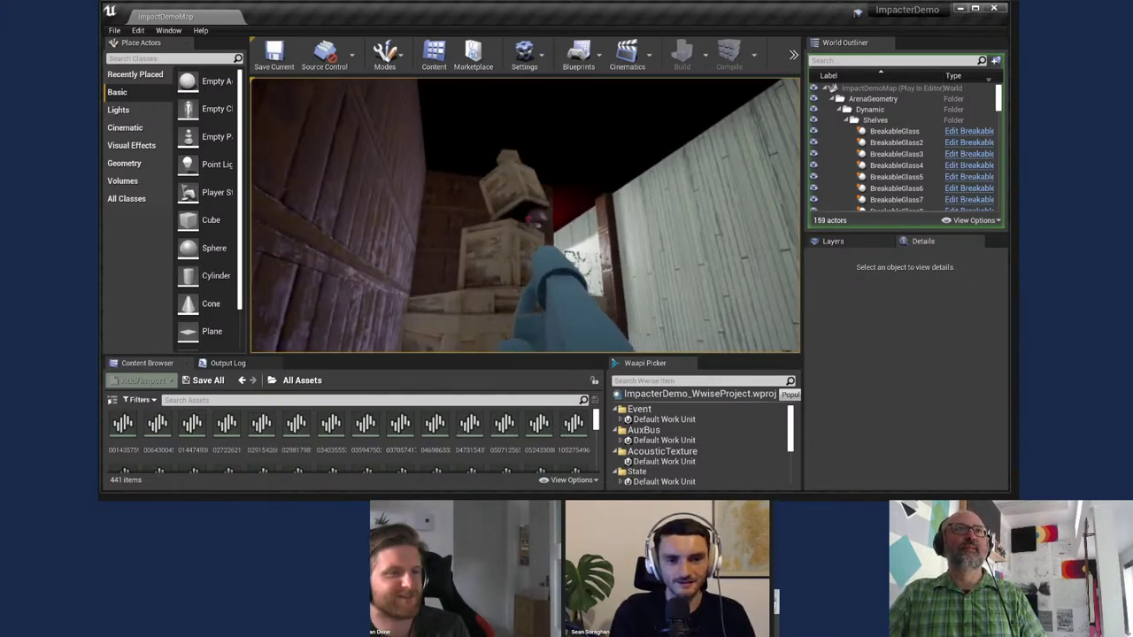
key("w")
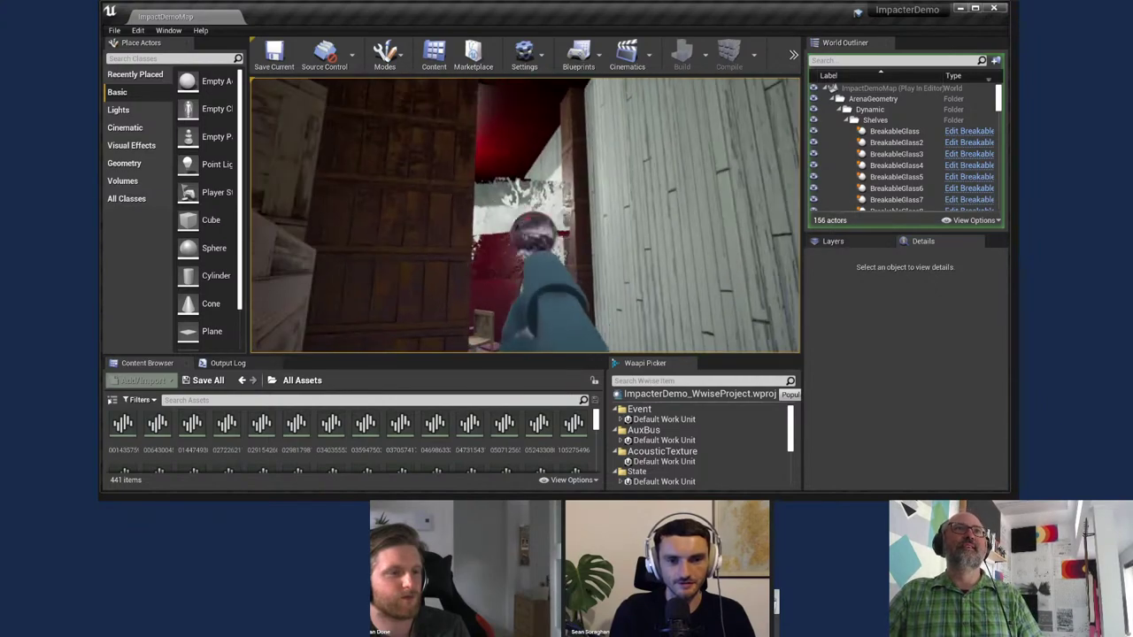
key("w")
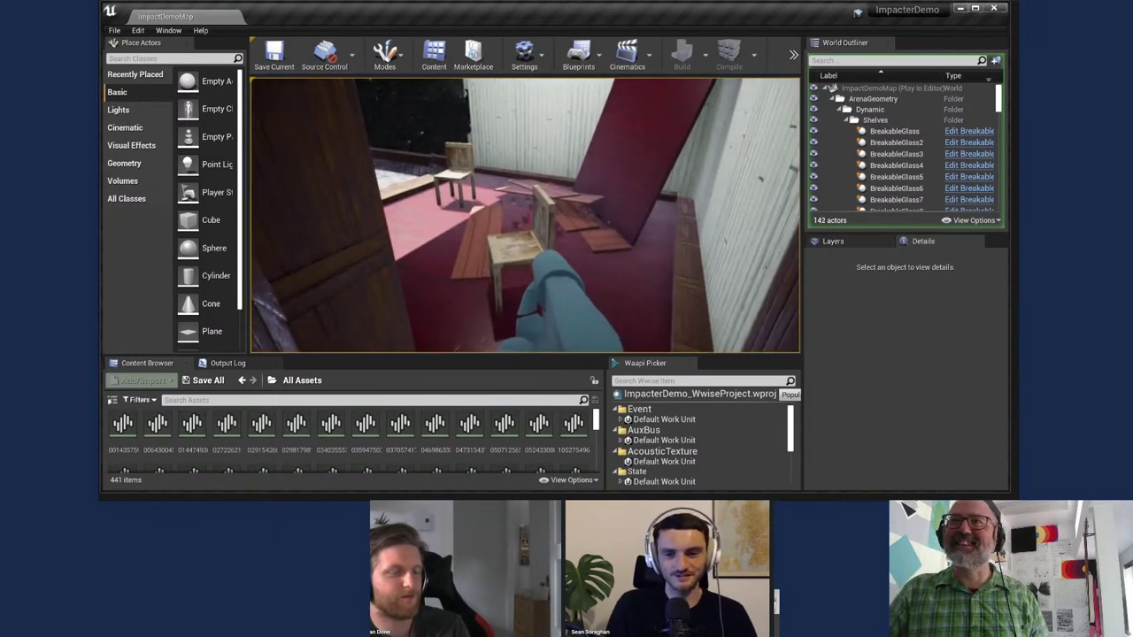
Step: Fire several balls at the wooden chair inside the doorway and walk in toward the fallen red shelf
key("s")
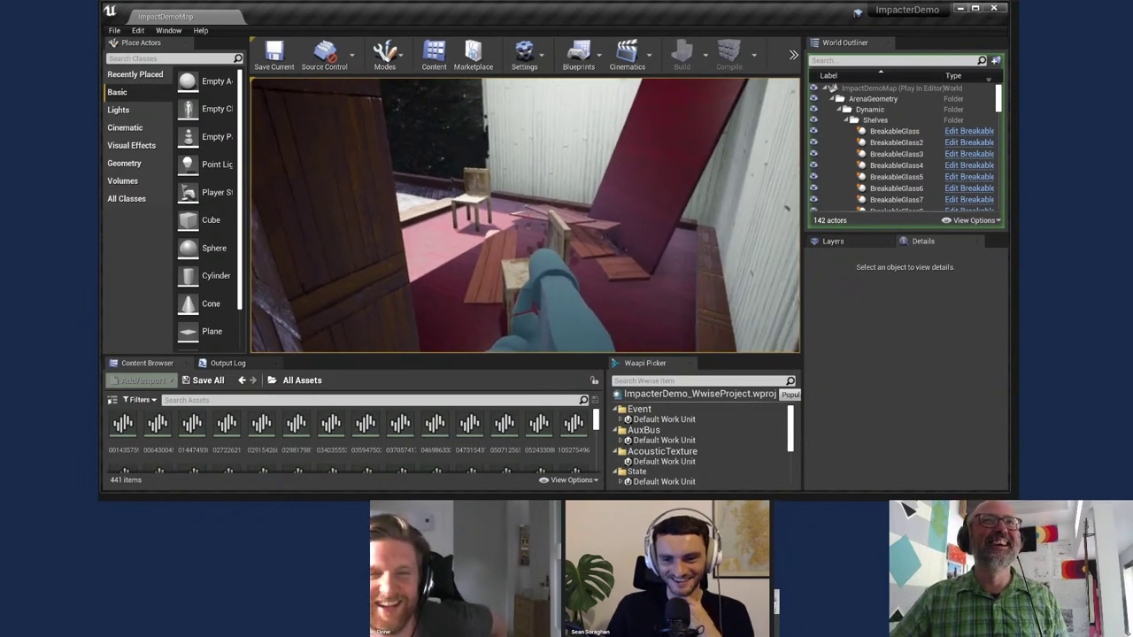
key("w")
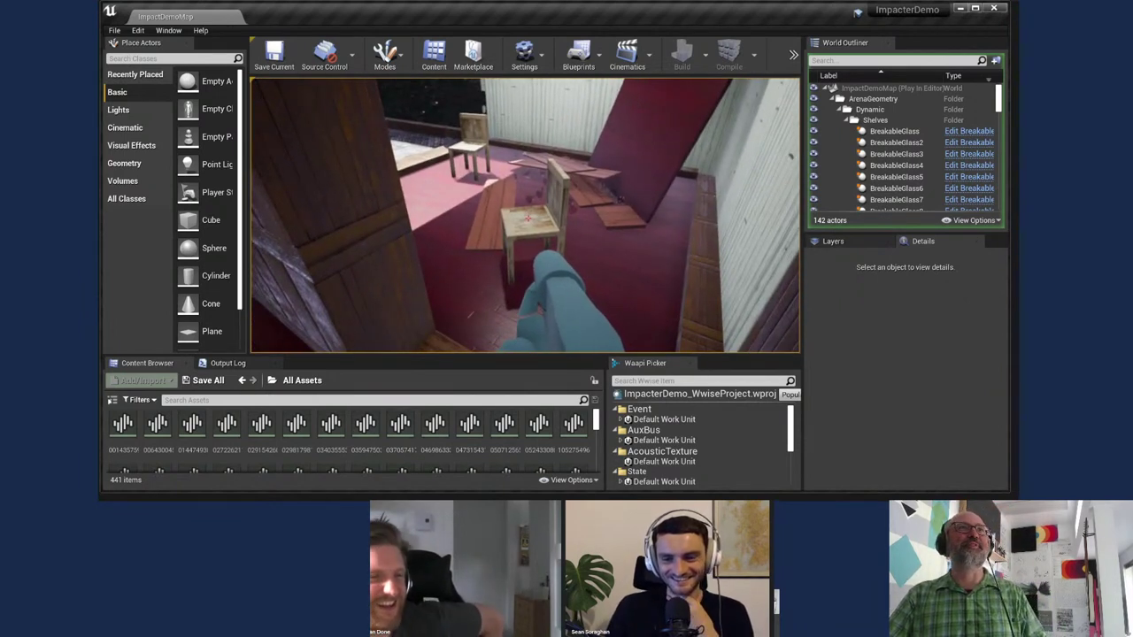
left_click(528, 218)
left_click(527, 218)
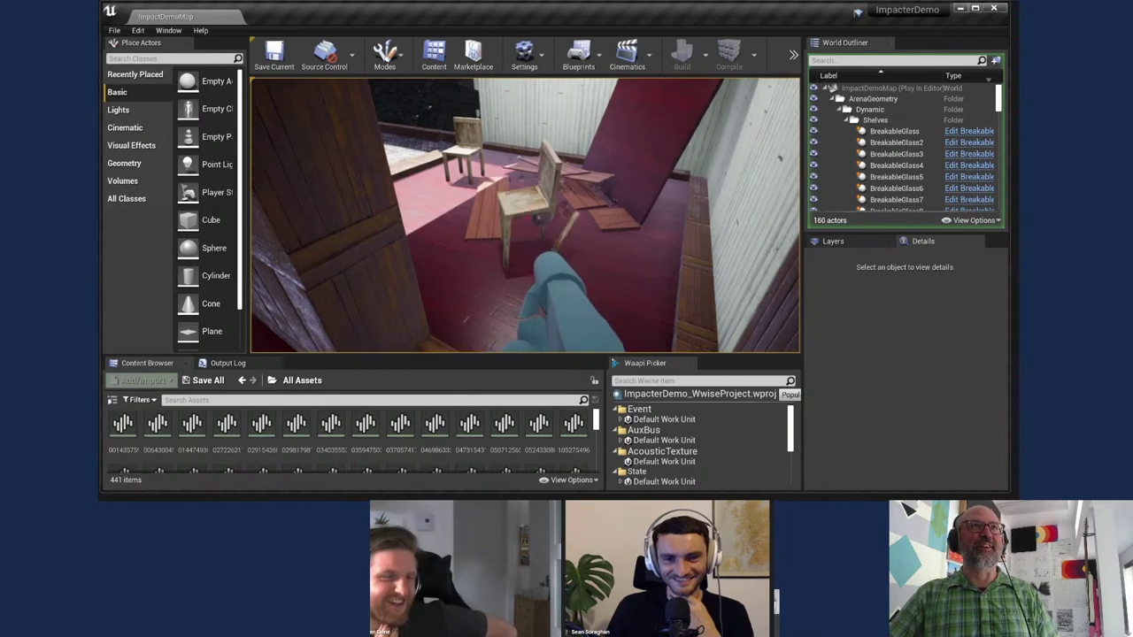
left_click(527, 218)
key("w")
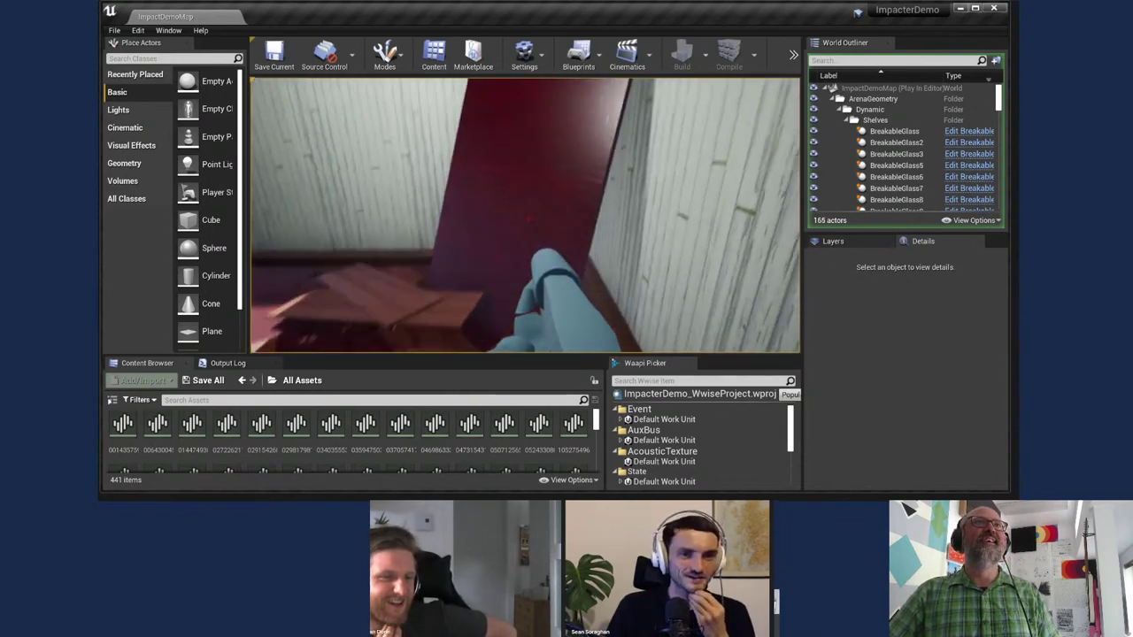
Step: Fire at the tall red panel, back away past the wooden chair, and fire balls around the small wooden crate in the doorway
left_click(527, 218)
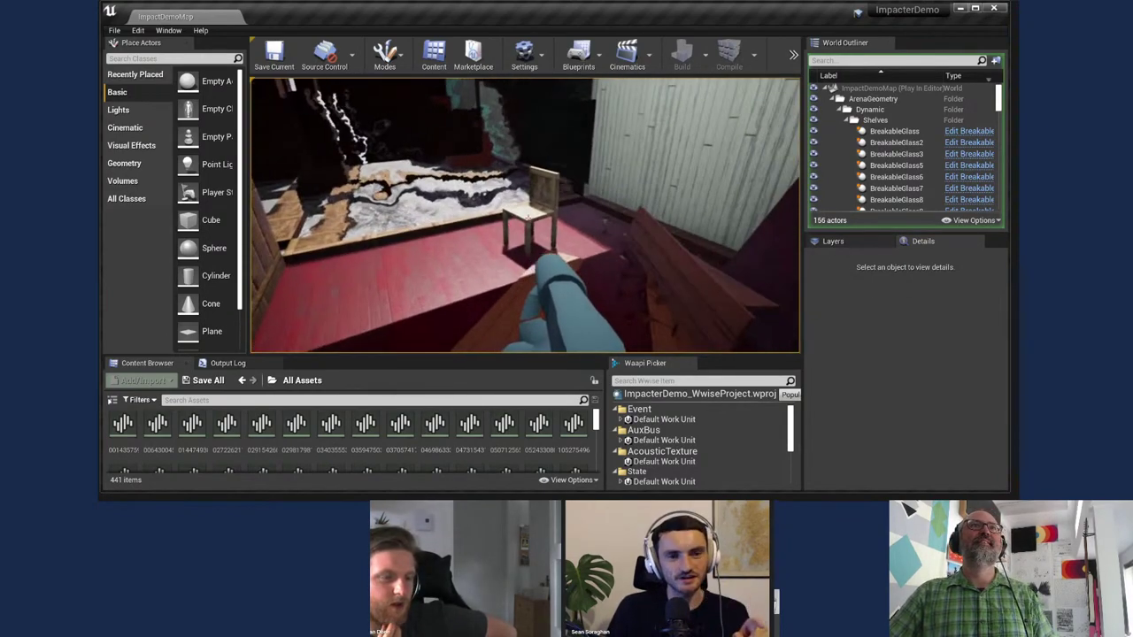
key("s")
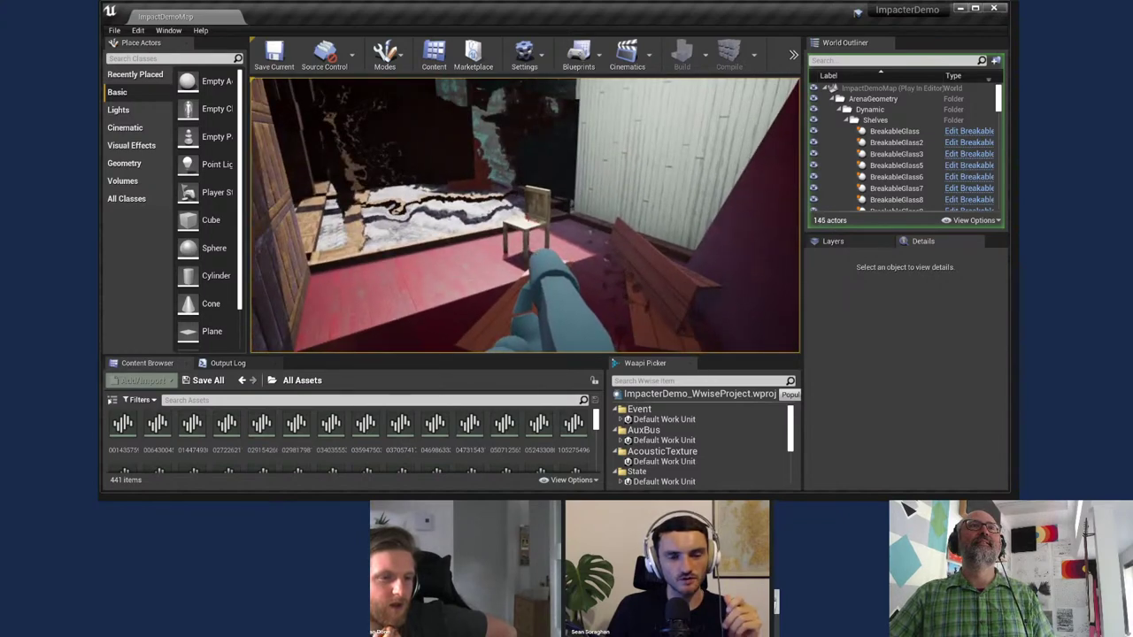
key("s")
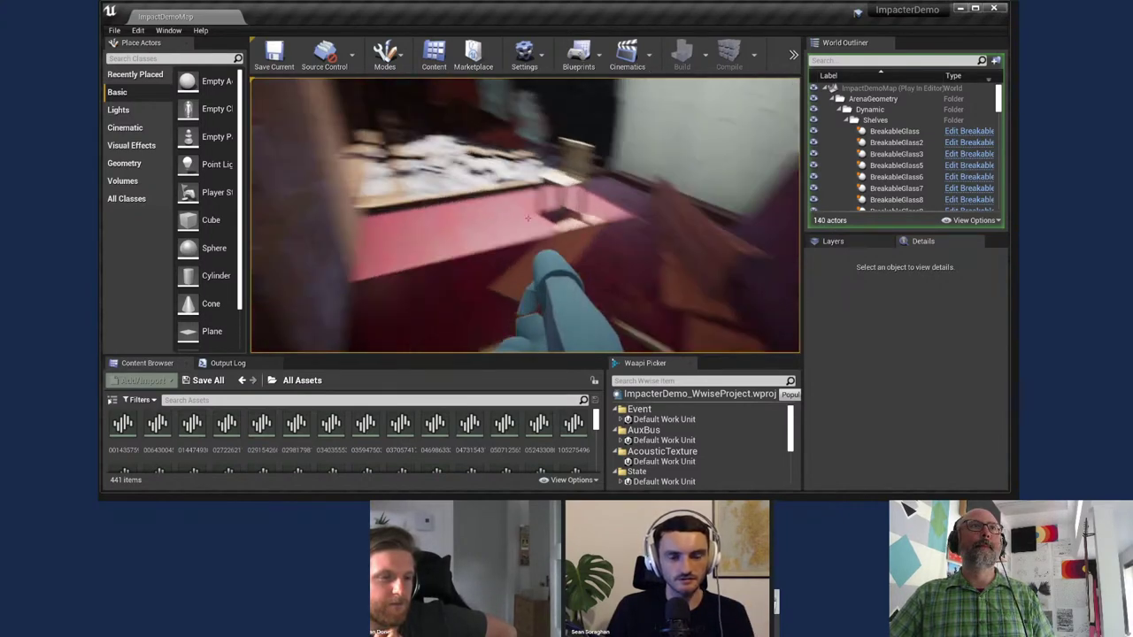
left_click(527, 217)
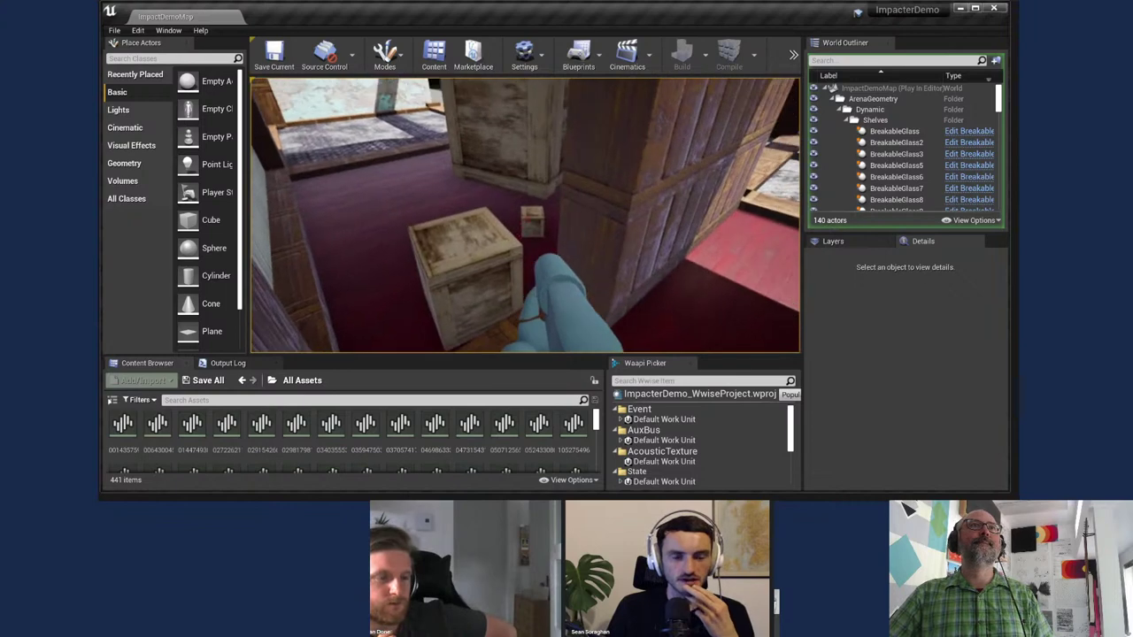
left_click(528, 218)
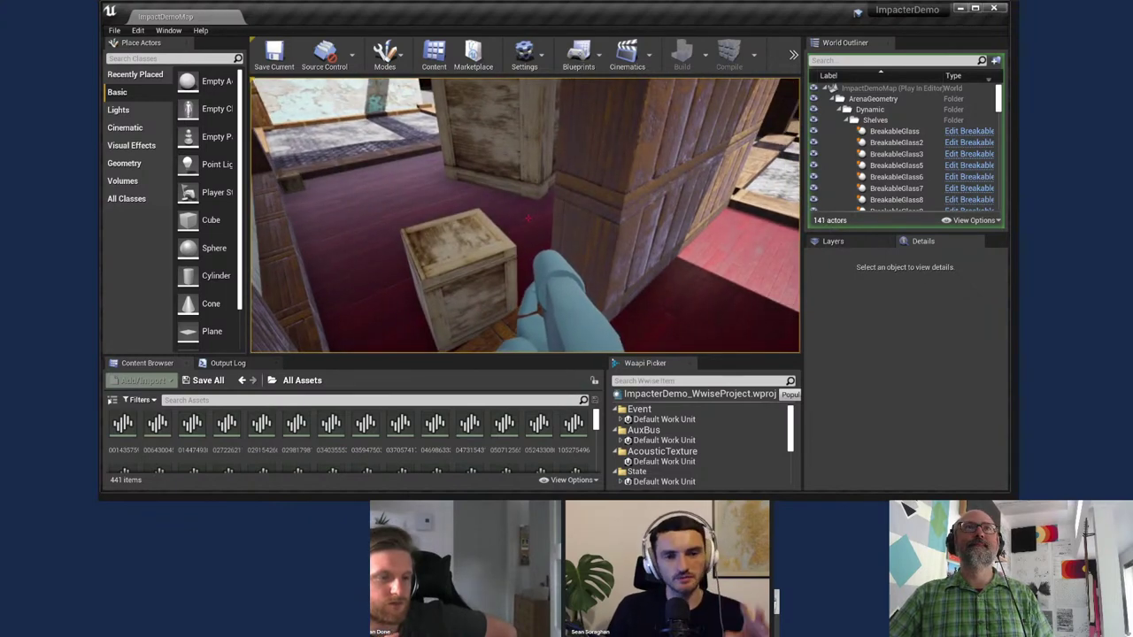
Step: Walk over to the broken furniture on the red floor and fire several balls before turning back to the small crate
key("w")
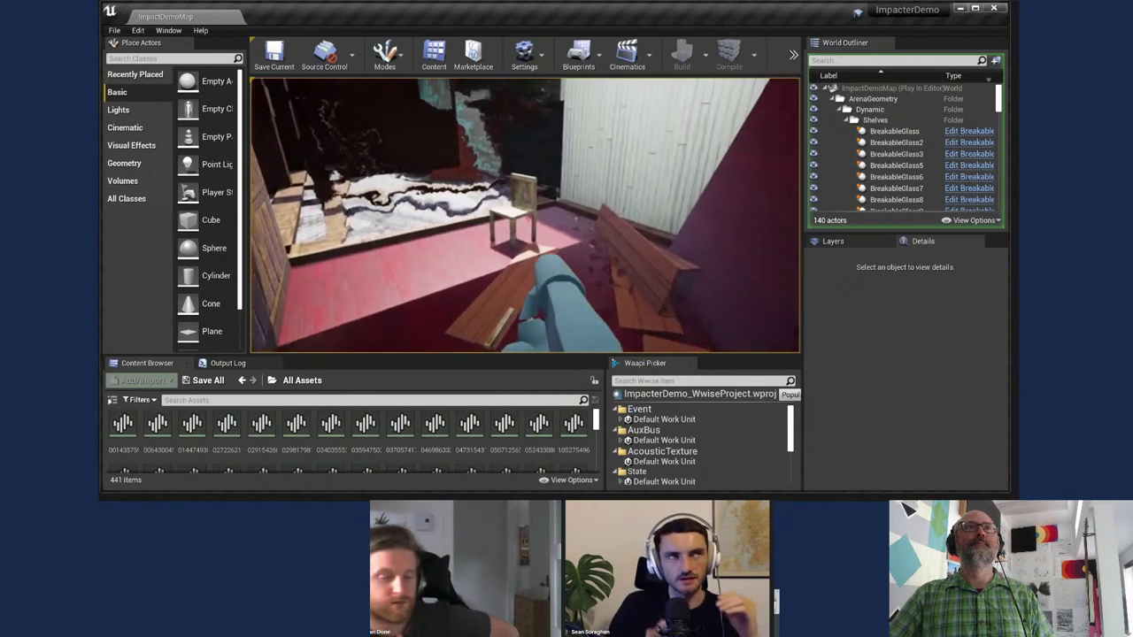
key("w")
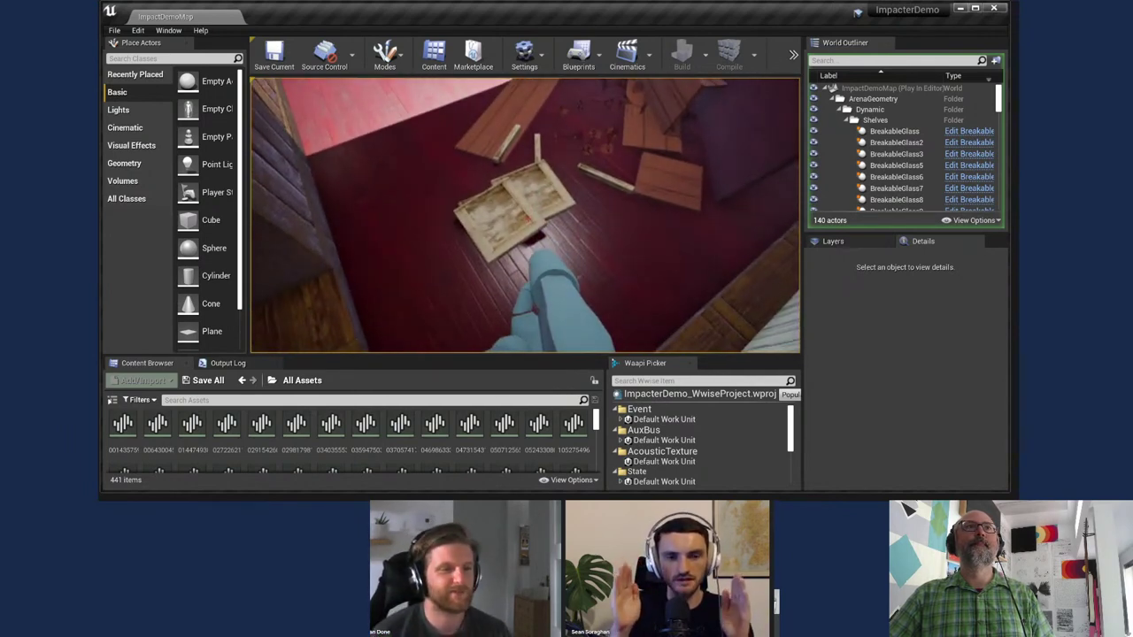
key("w")
left_click(526, 216)
left_click(525, 216)
left_click(525, 216)
left_click(526, 216)
key("w")
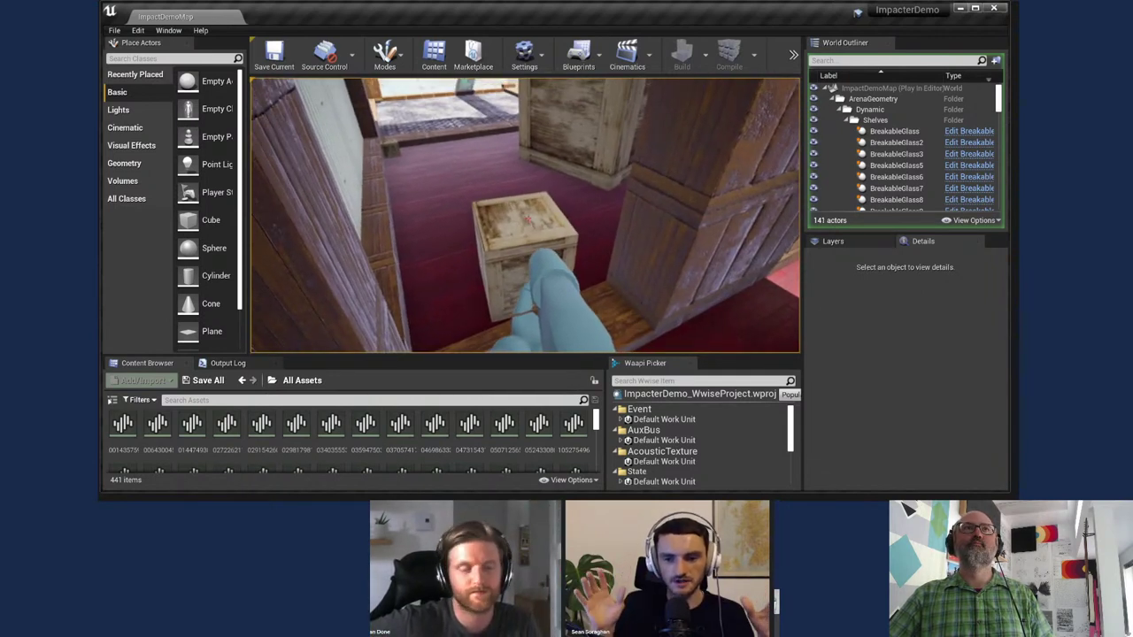
Step: Fire more balls around the small crate and the wooden chair, and move back into the passage facing the stacked crates
left_click(527, 218)
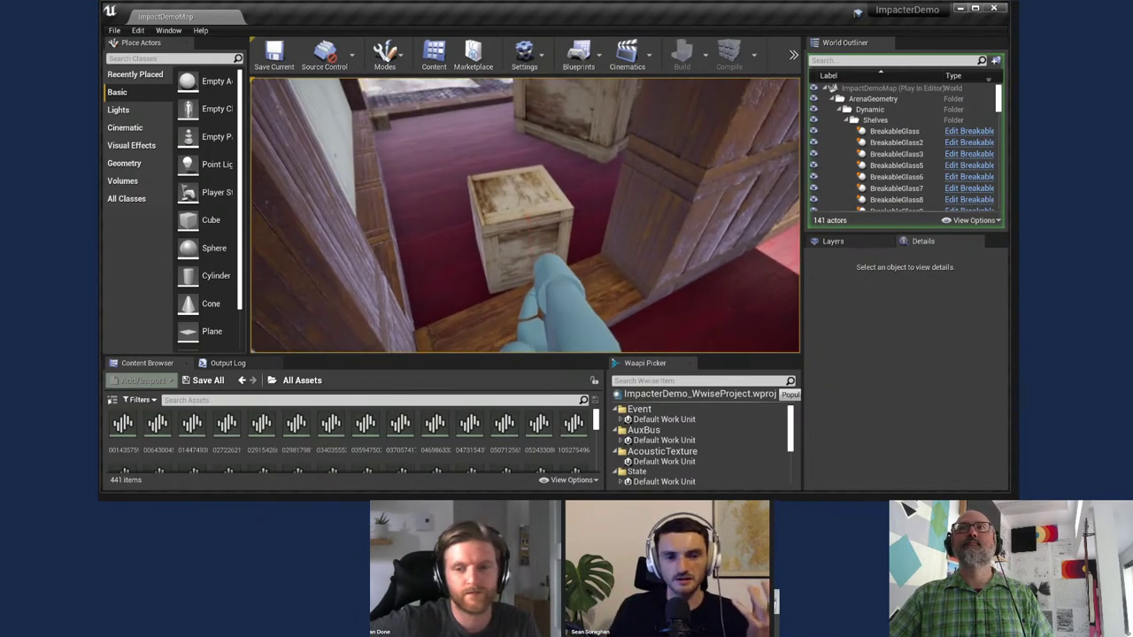
left_click(524, 215)
left_click(528, 218)
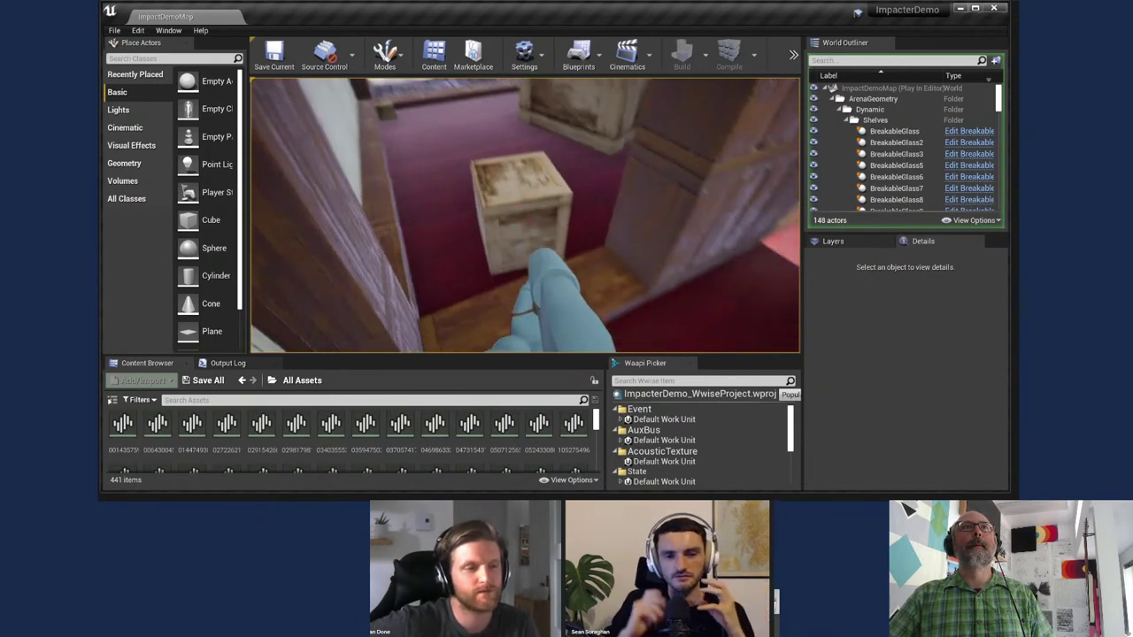
left_click(525, 215)
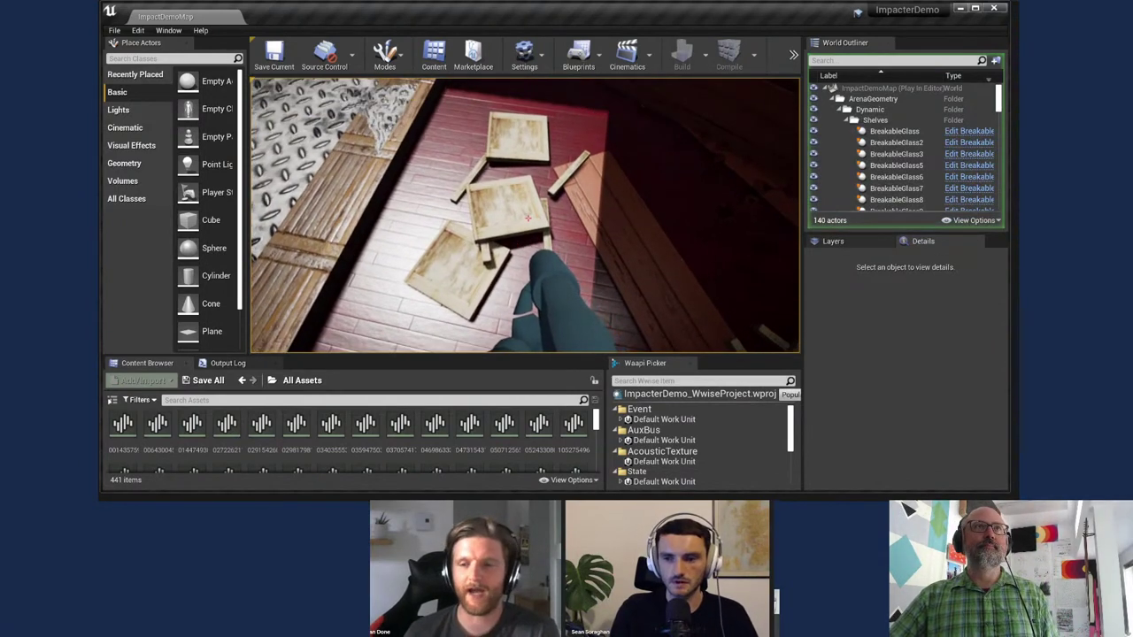
key("w")
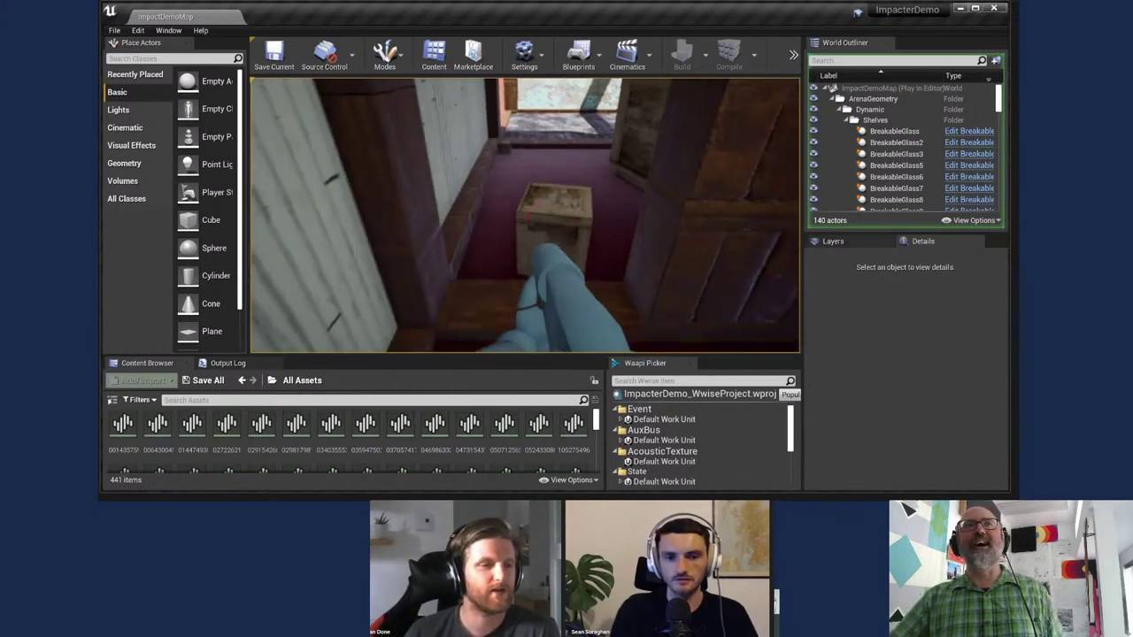
key("s")
left_click(524, 215)
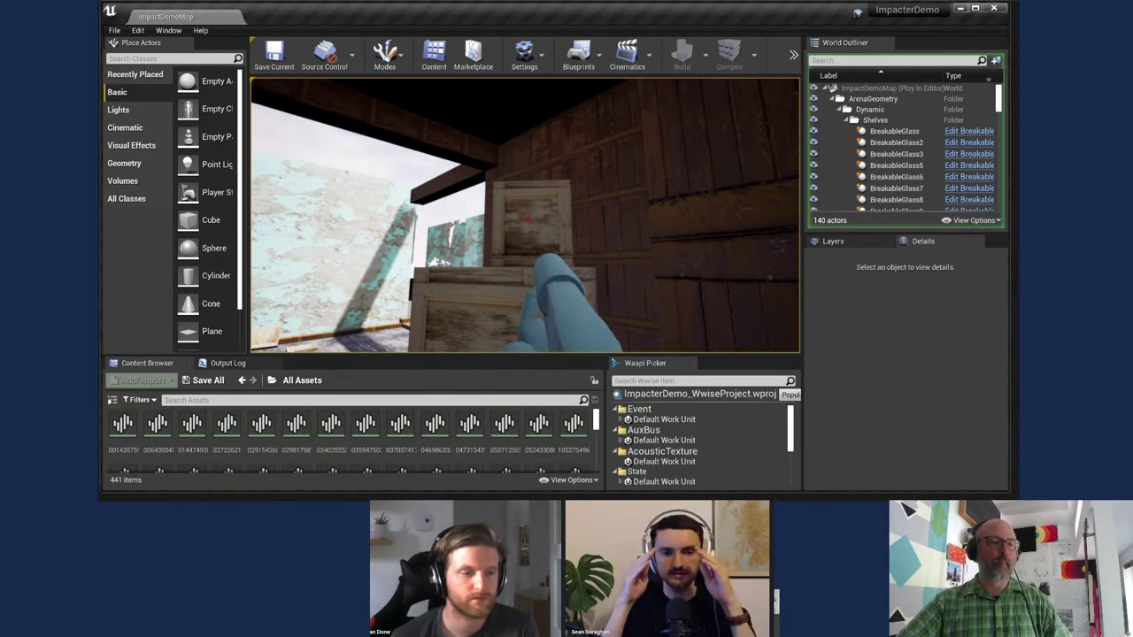
Step: Release the cursor from the running game, enlarge the level viewport in width and height, and return control to the game
key("alt+Tab")
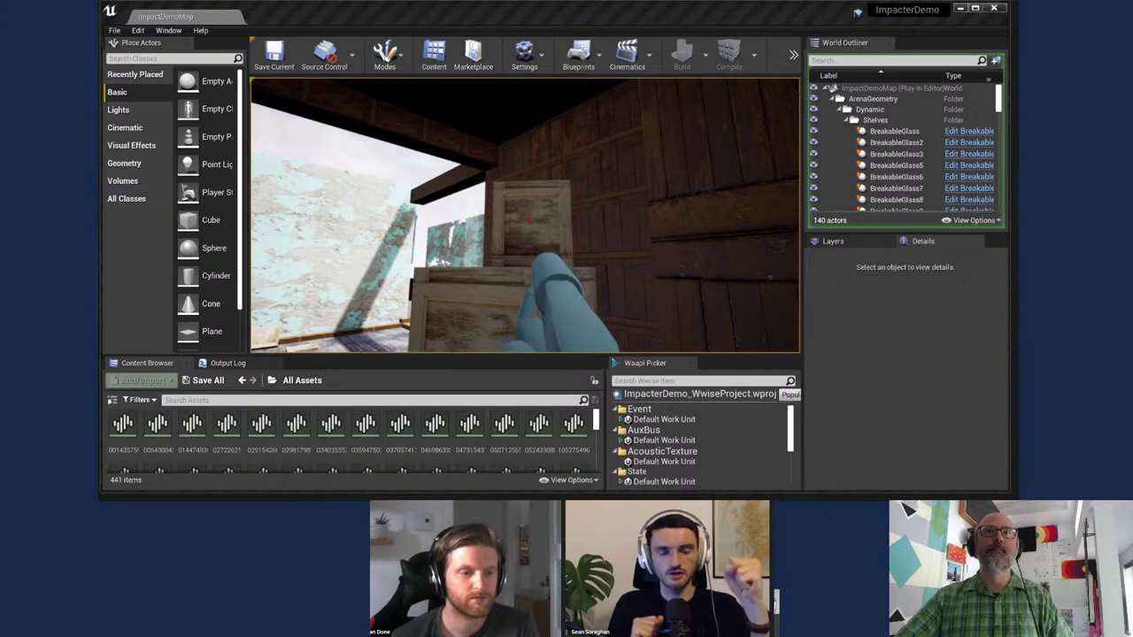
left_click(830, 412)
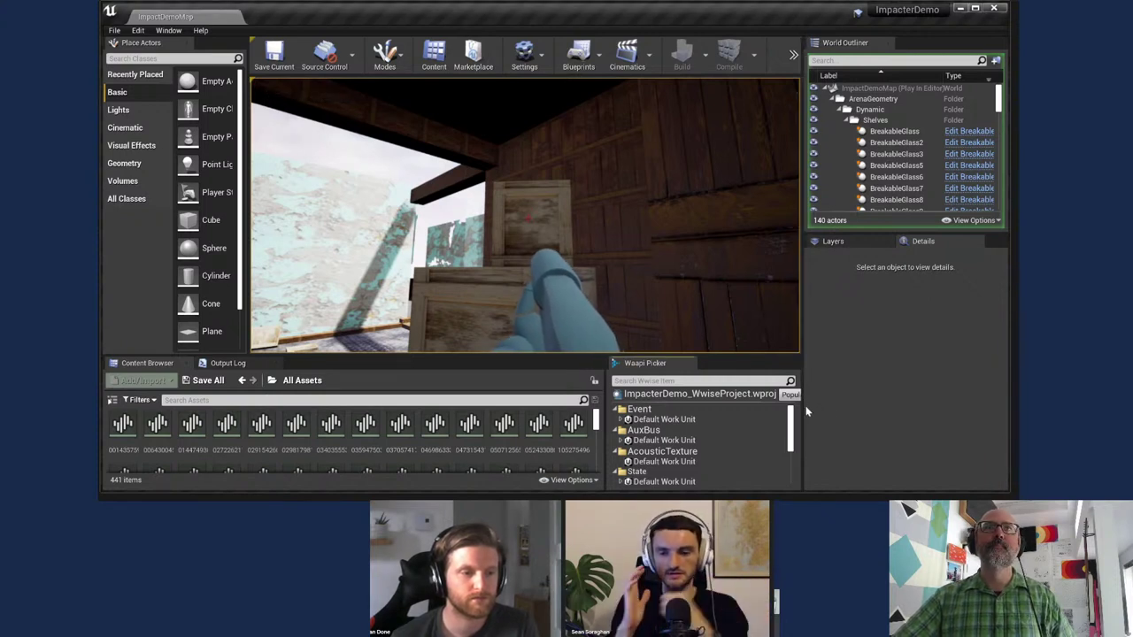
left_click_drag(805, 406, 913, 407)
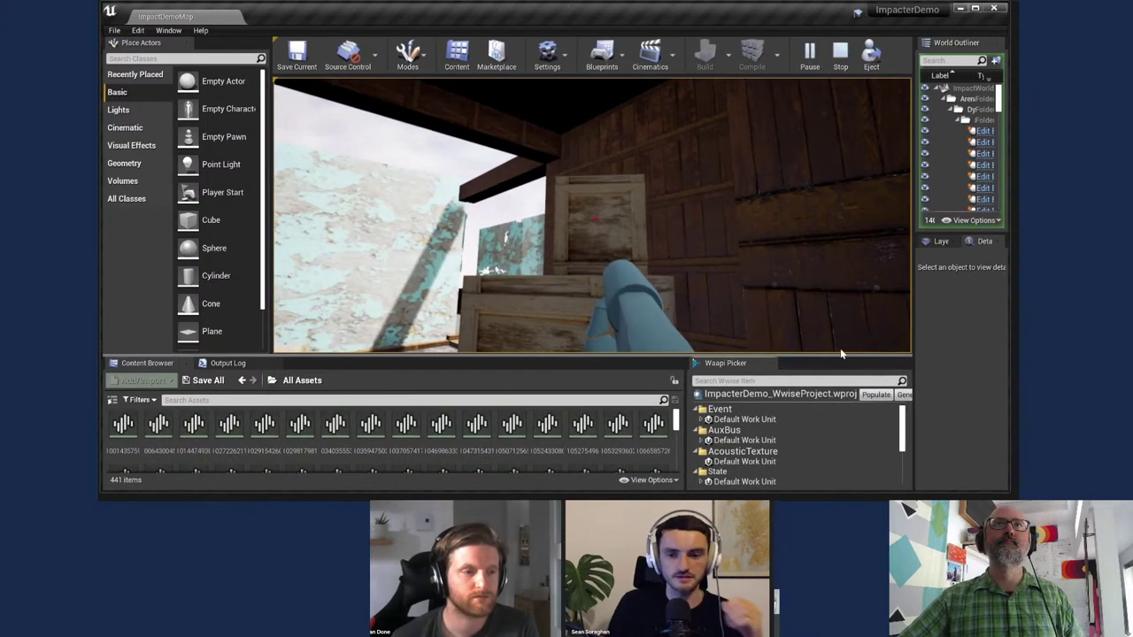
left_click_drag(832, 355, 825, 462)
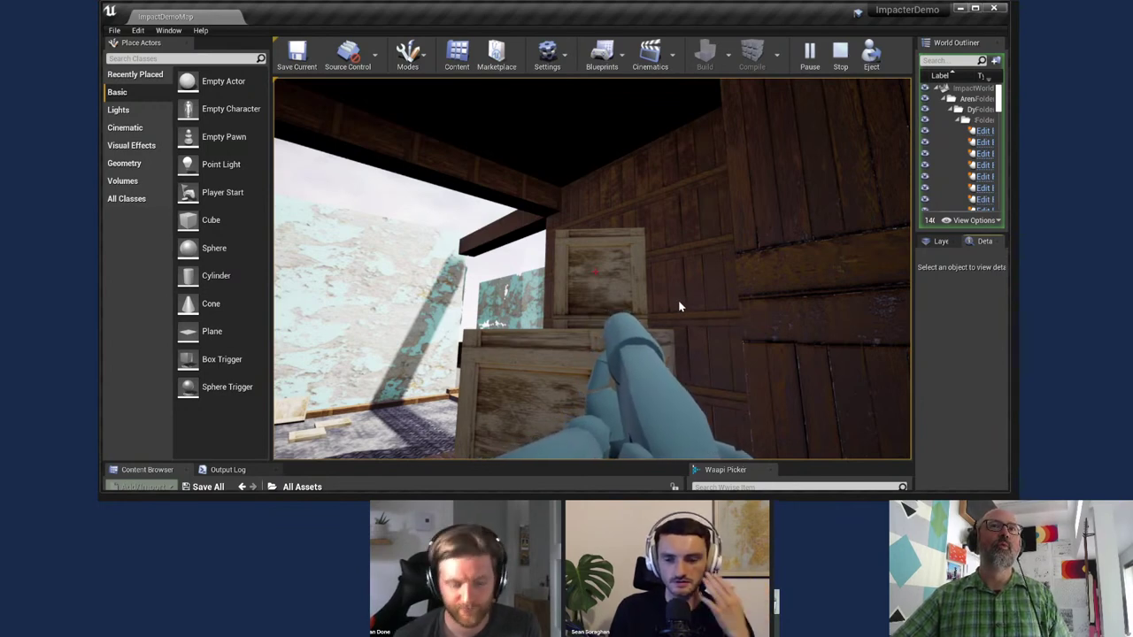
left_click(518, 337)
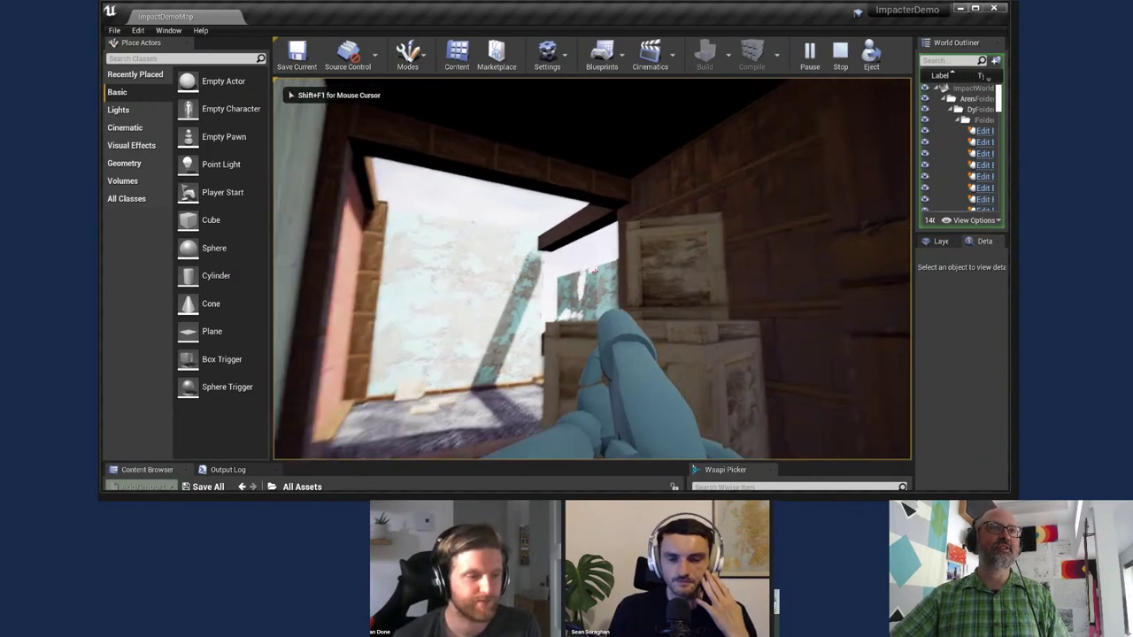
Step: Fire several balls through the passage doorway at the peeling-paint wall outside
left_click(594, 272)
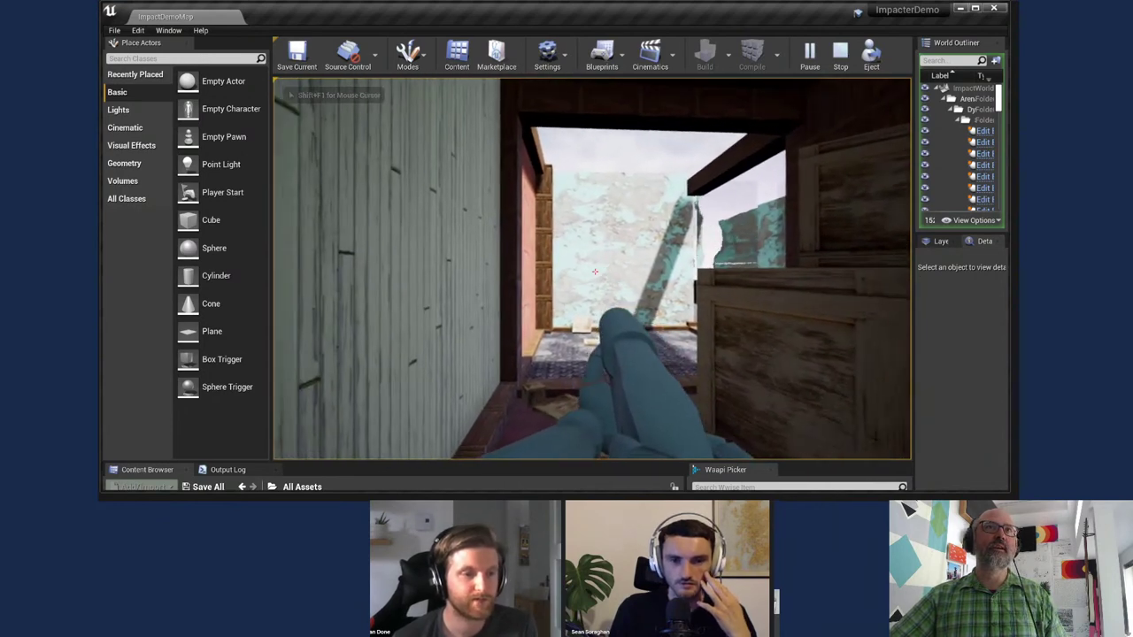
left_click(595, 272)
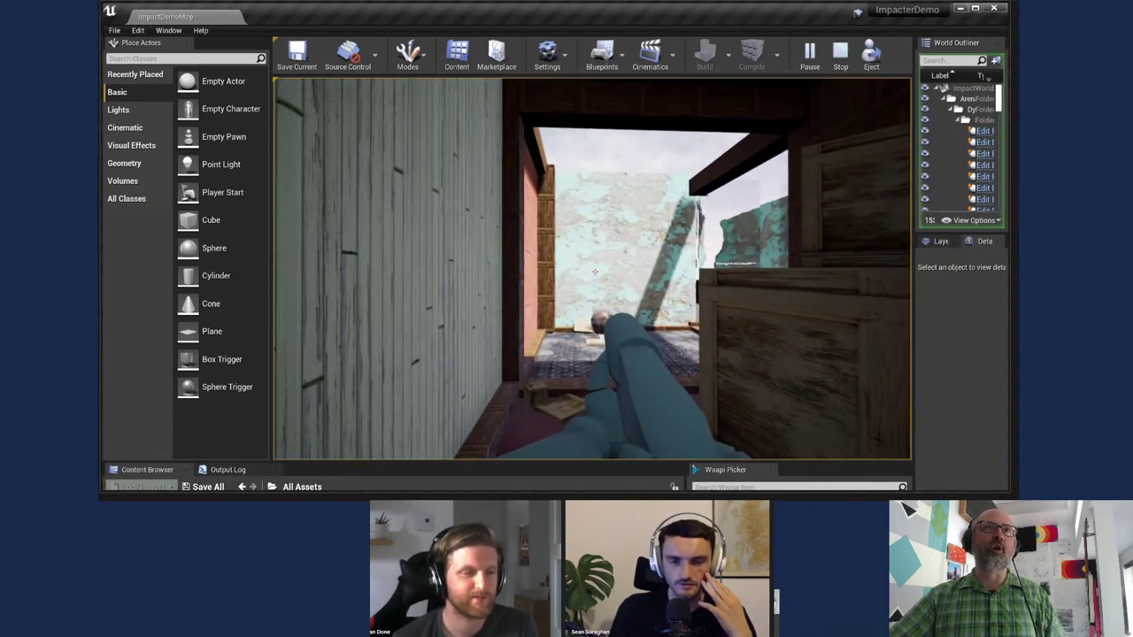
left_click(594, 271)
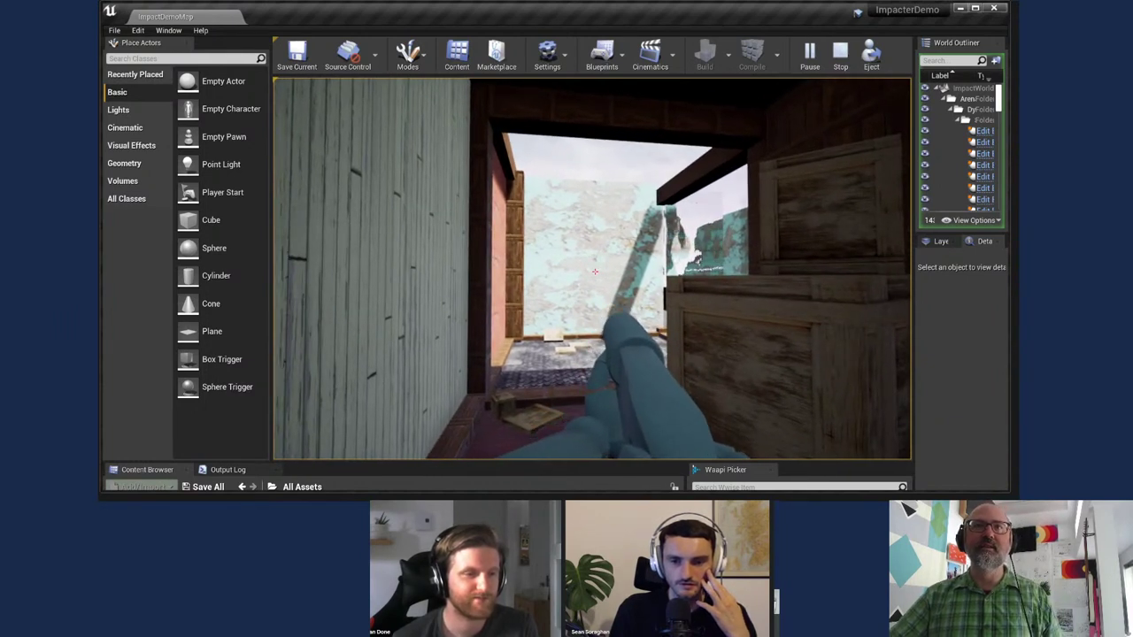
left_click(595, 272)
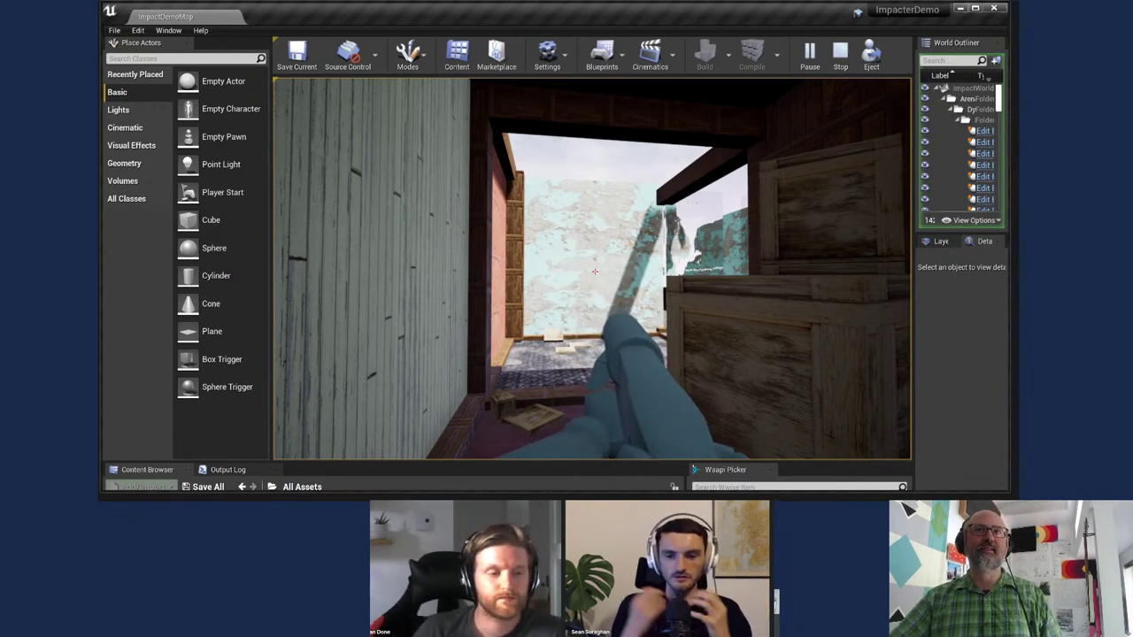
Step: Turn to the stacked wooden crates, break them apart with balls, and sidestep around the debris
key("w")
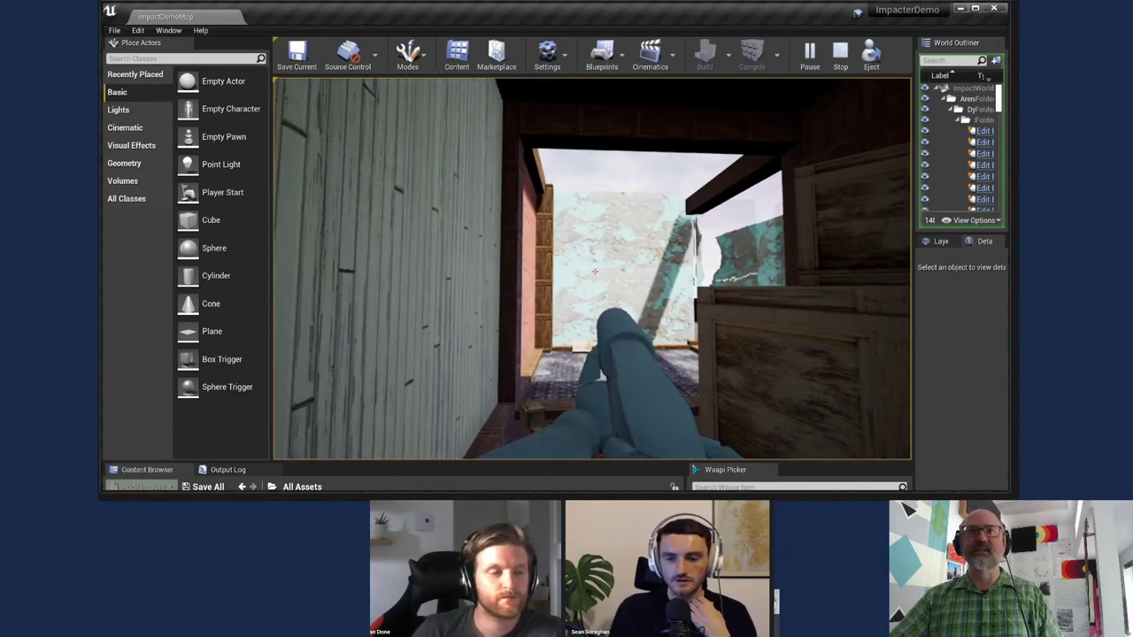
key("w")
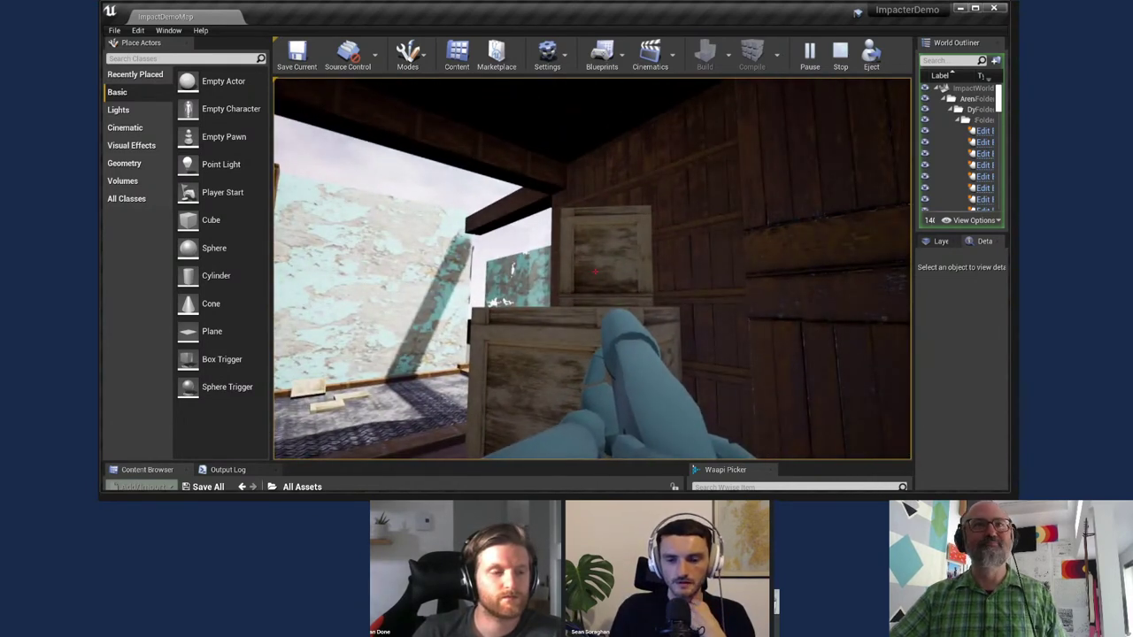
left_click(595, 272)
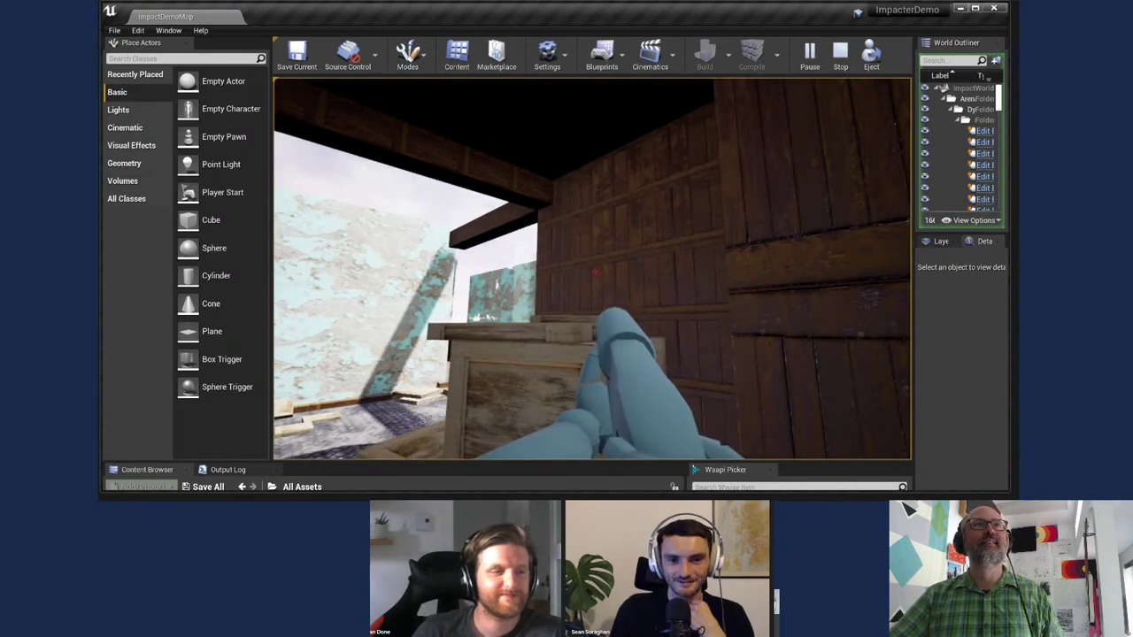
left_click(594, 272)
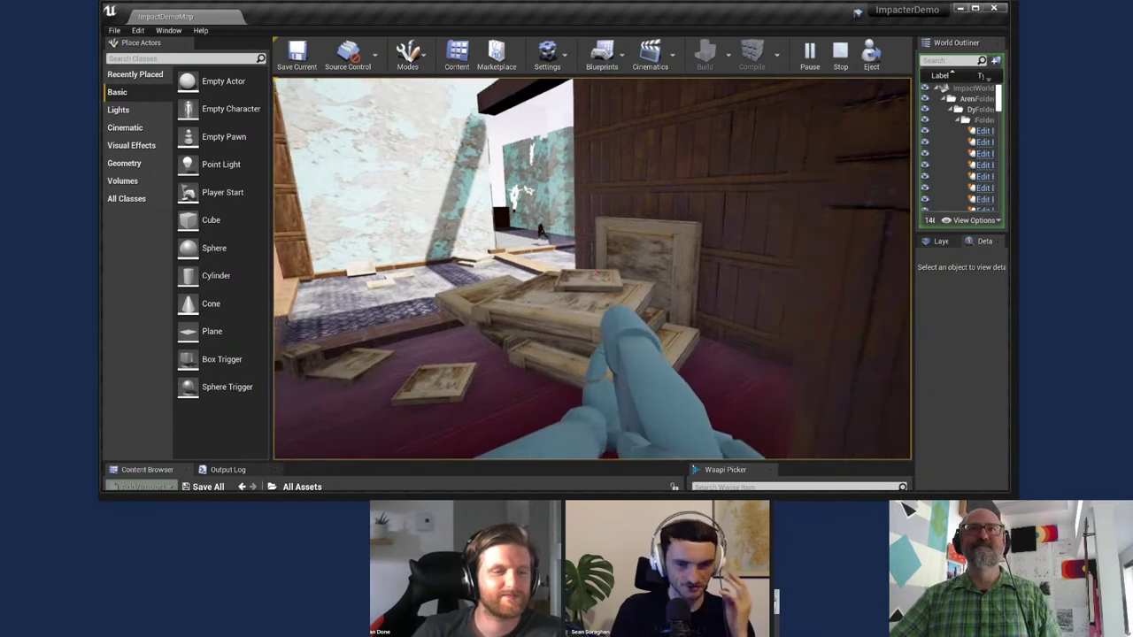
key("a")
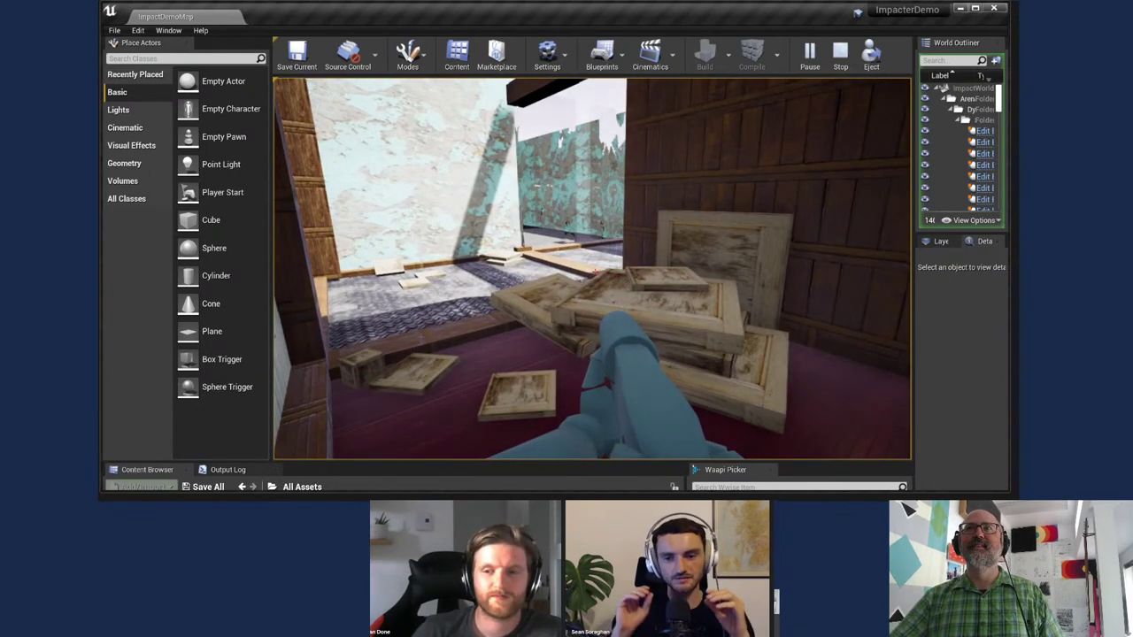
Step: Enter the shelf room and knock down the tall red panel leaning in the corner by firing balls at it
left_click(592, 269)
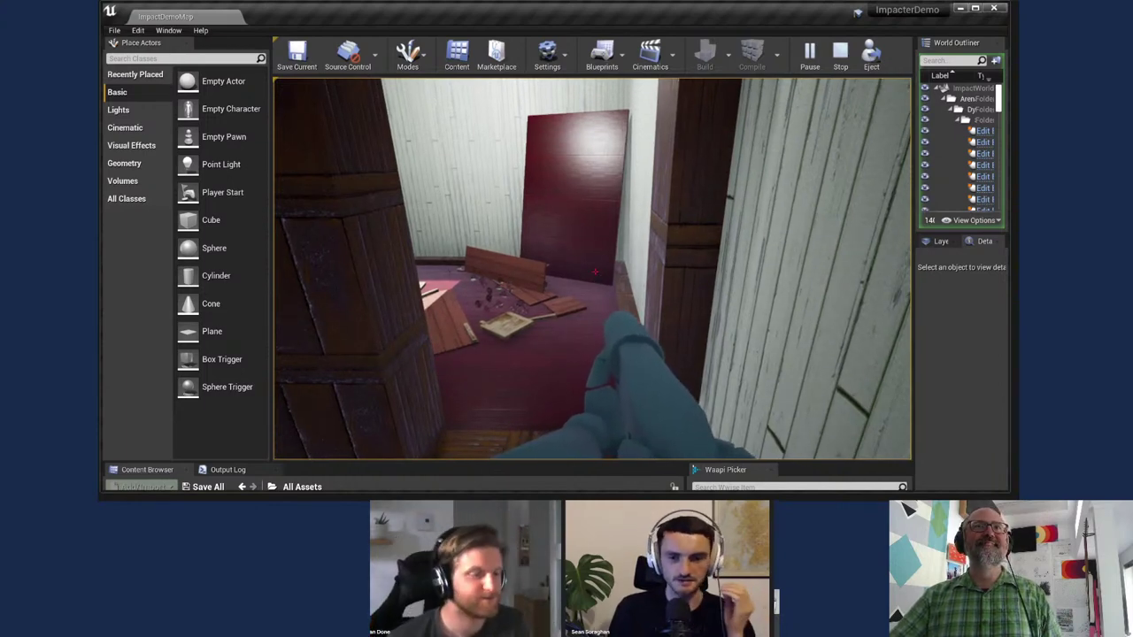
key("w")
key("w")
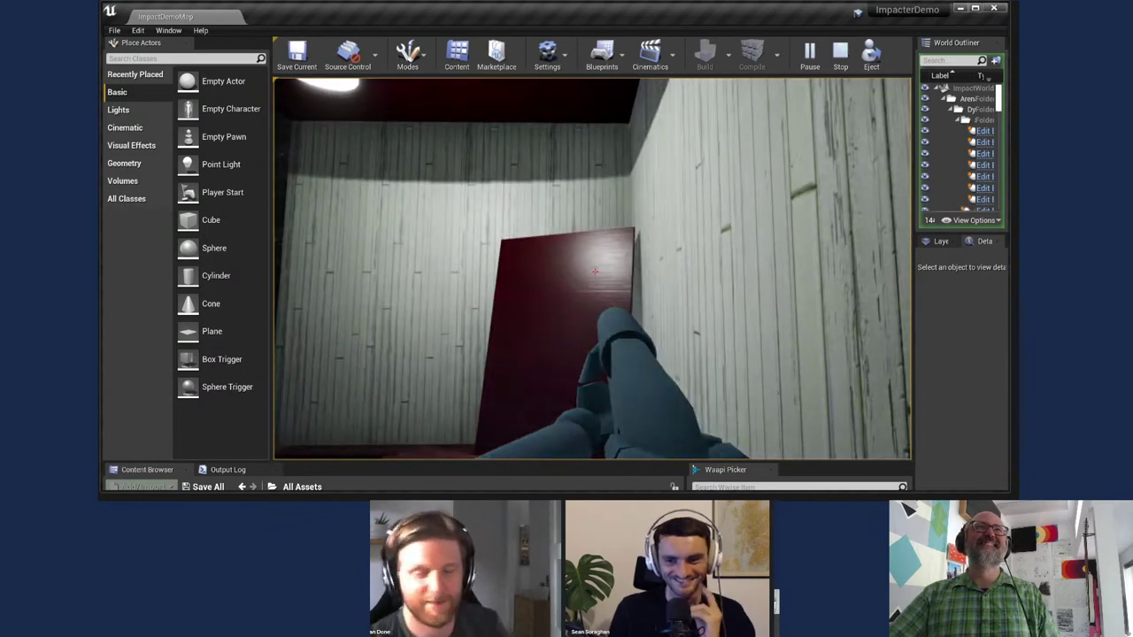
left_click(596, 271)
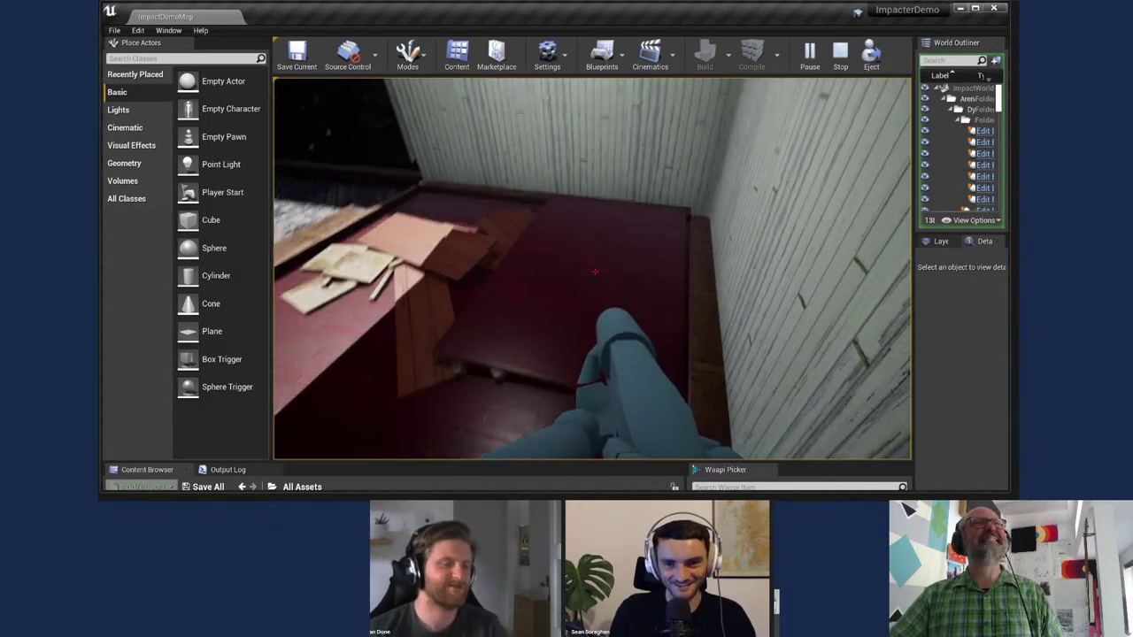
left_click(595, 272)
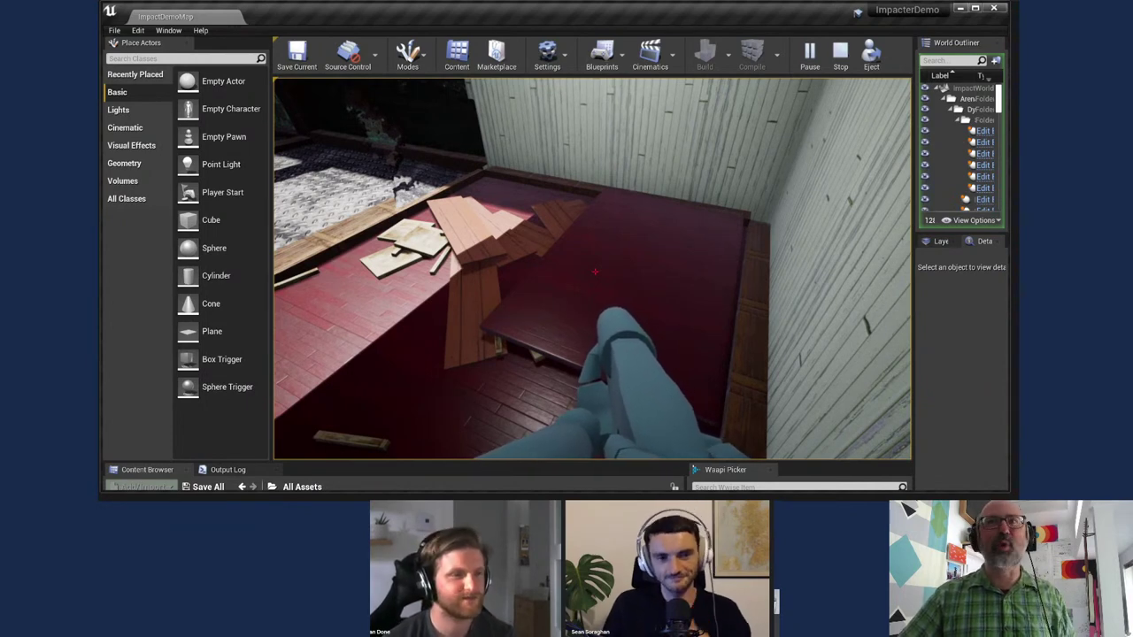
Step: Walk around the shelf room past the wooden pillar and the torn dark walls, and fire toward the crate passage
key("w")
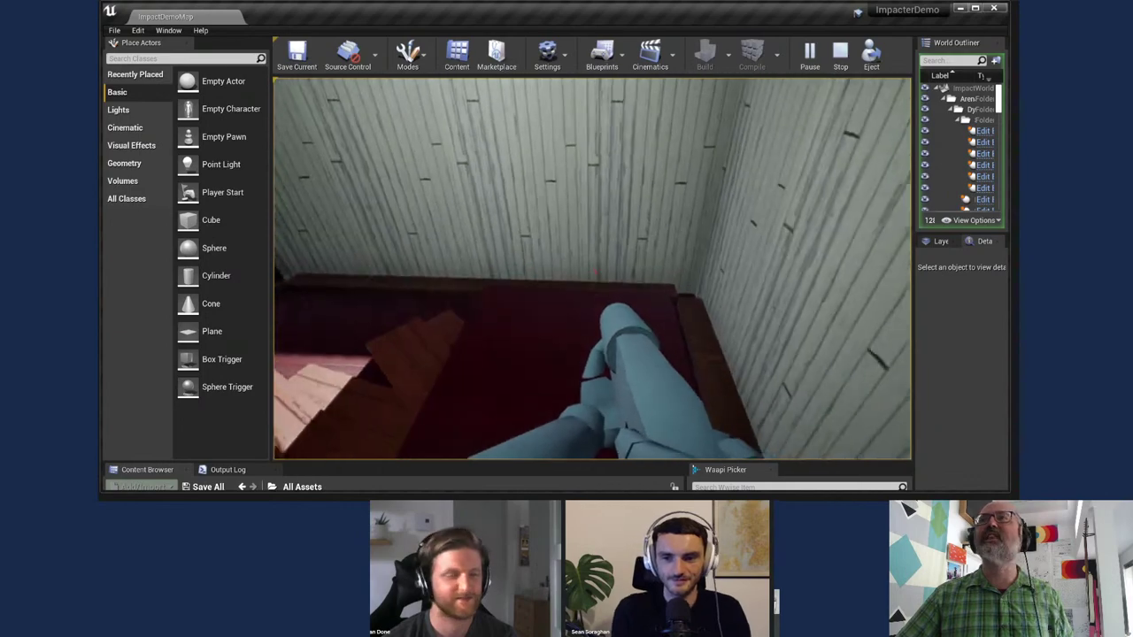
key("w")
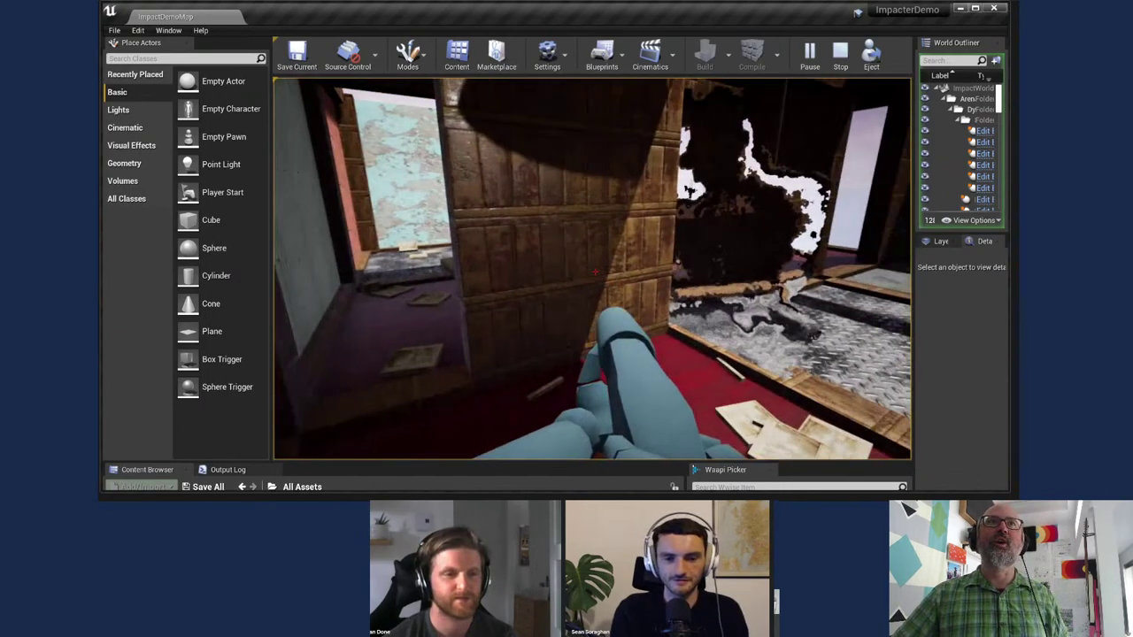
key("w")
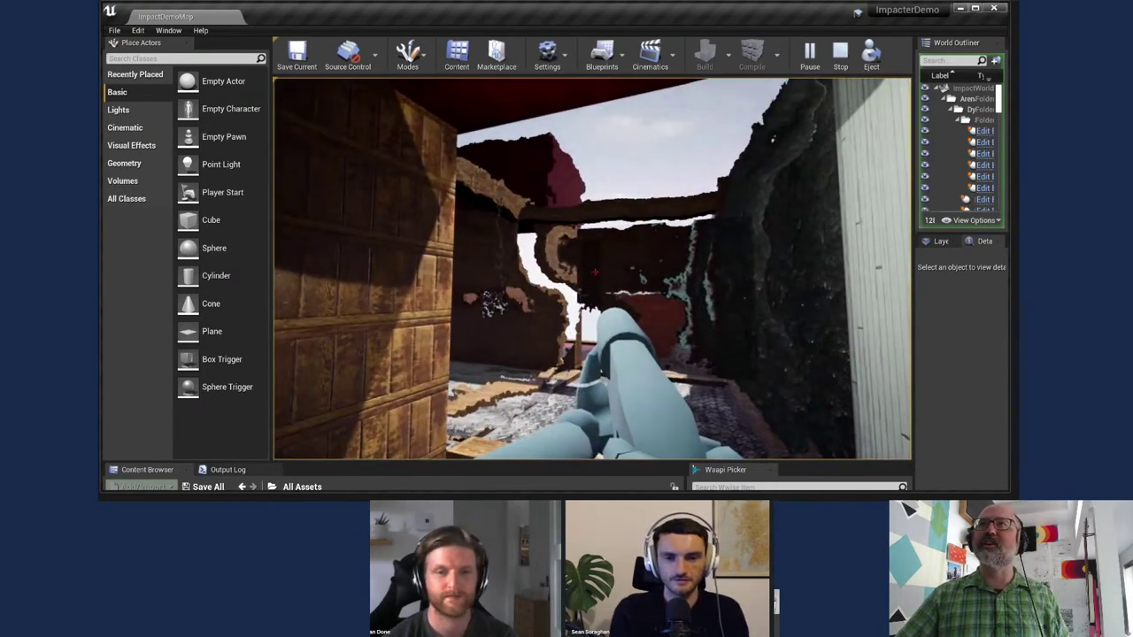
key("d")
left_click(595, 272)
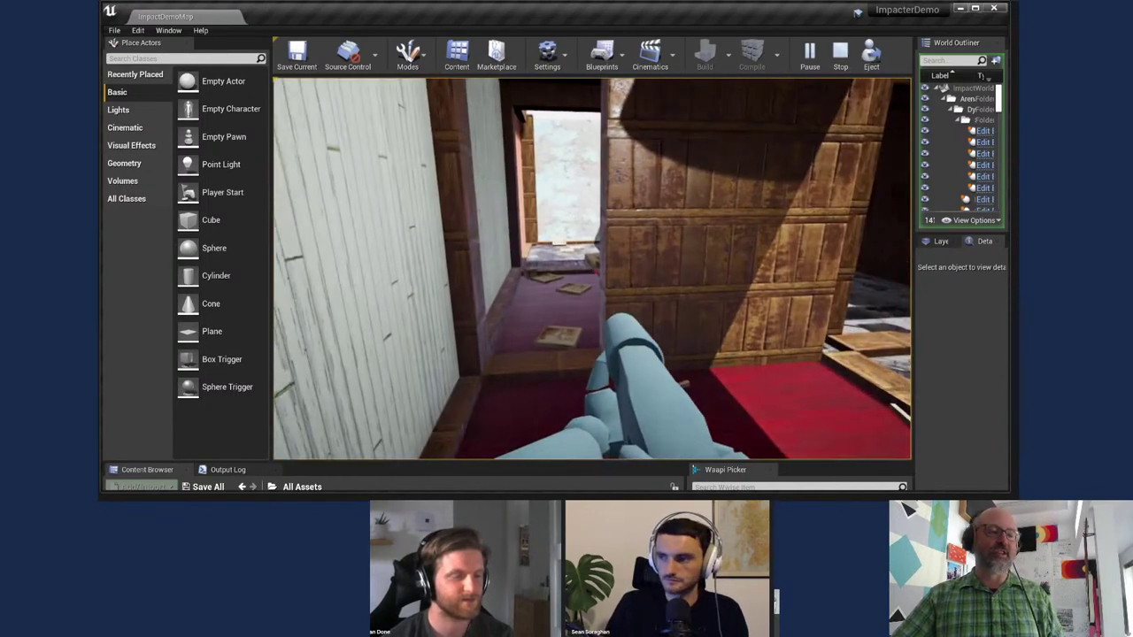
Step: Walk through the crate passage to the peeling-paint walls outside and end the play session
key("w")
key("w")
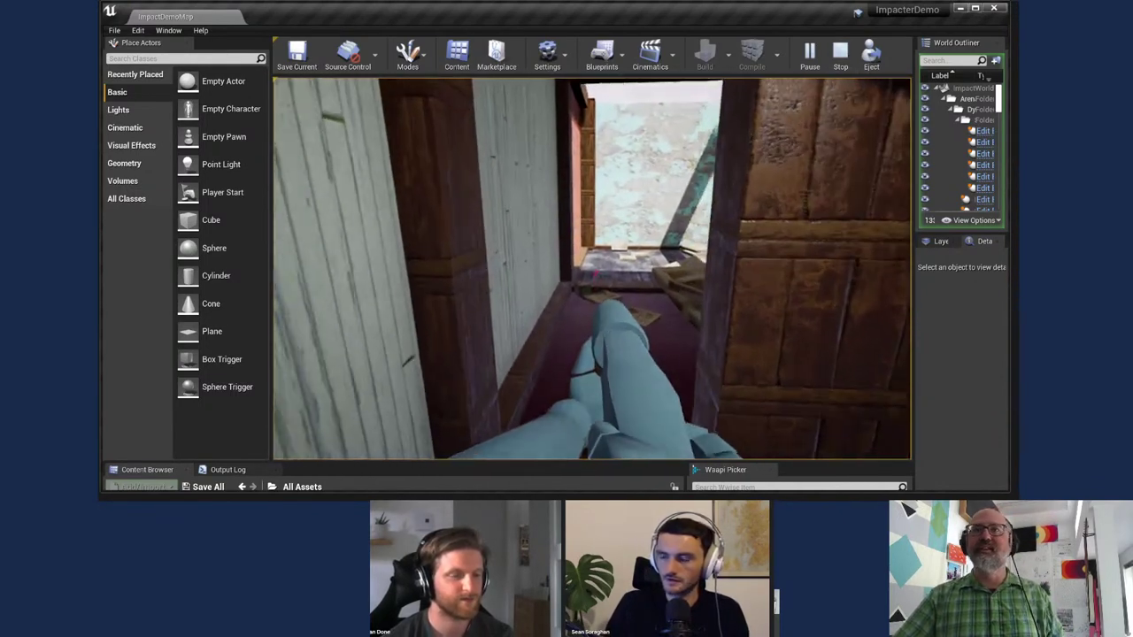
key("w")
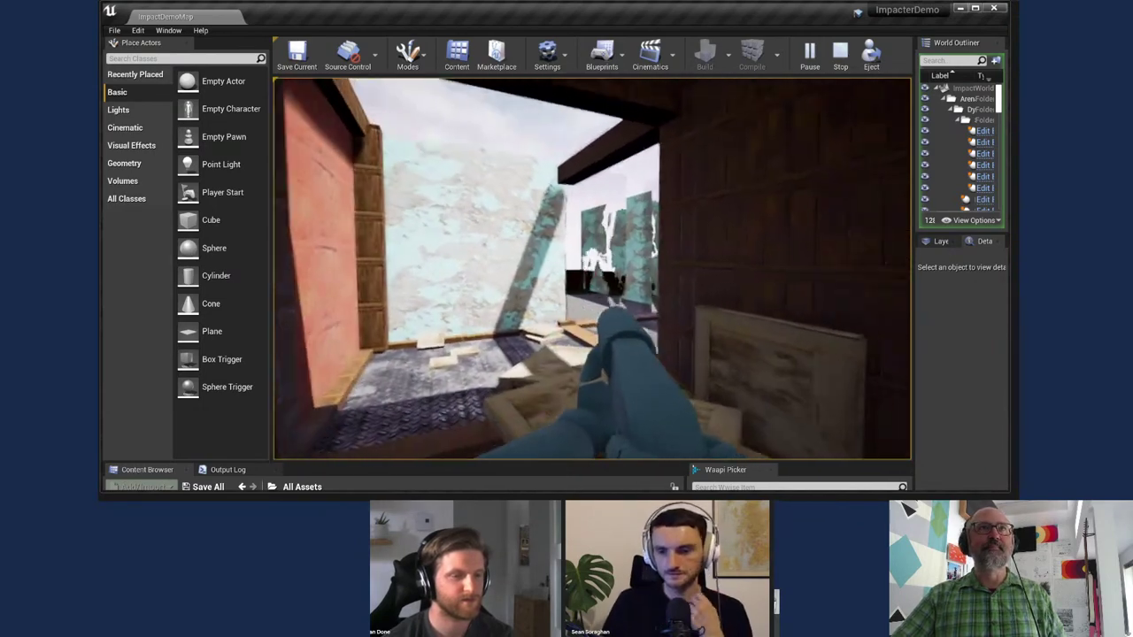
key("w")
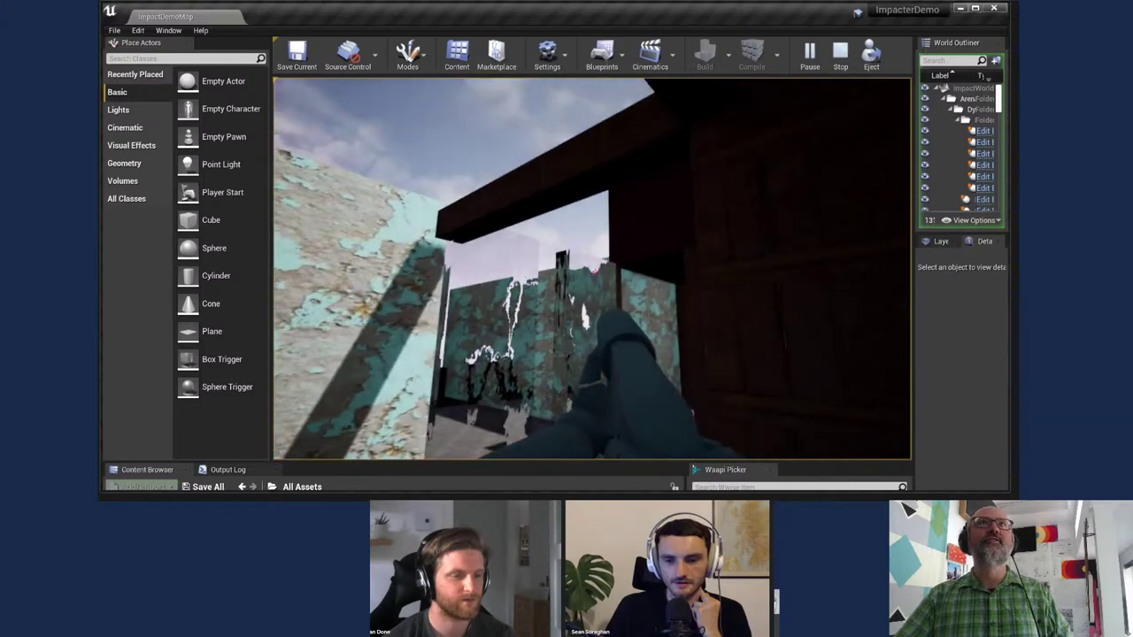
key("Escape")
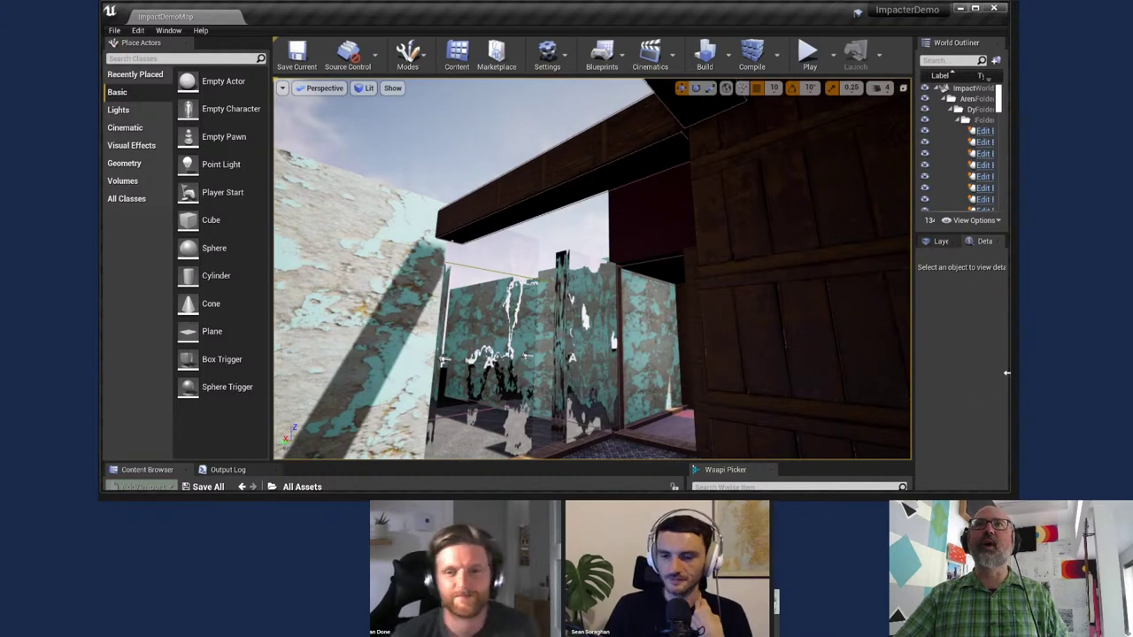
Step: Widen the World Outliner and Details area and enlarge the Content Browser so its assets are visible
left_click_drag(1005, 373, 1015, 373)
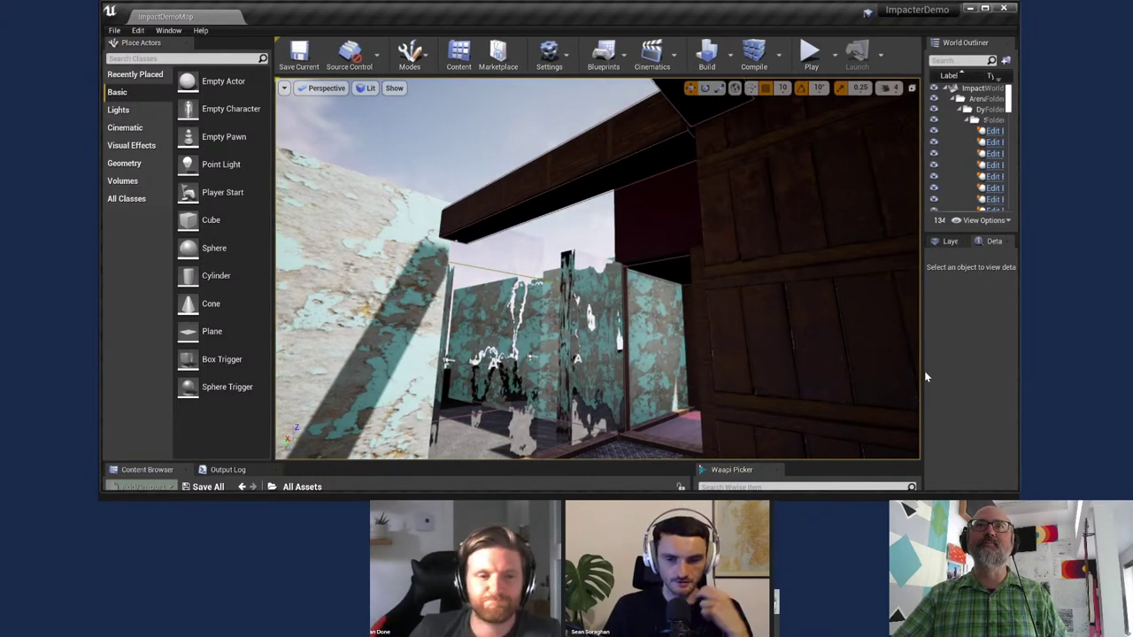
left_click_drag(917, 374, 822, 369)
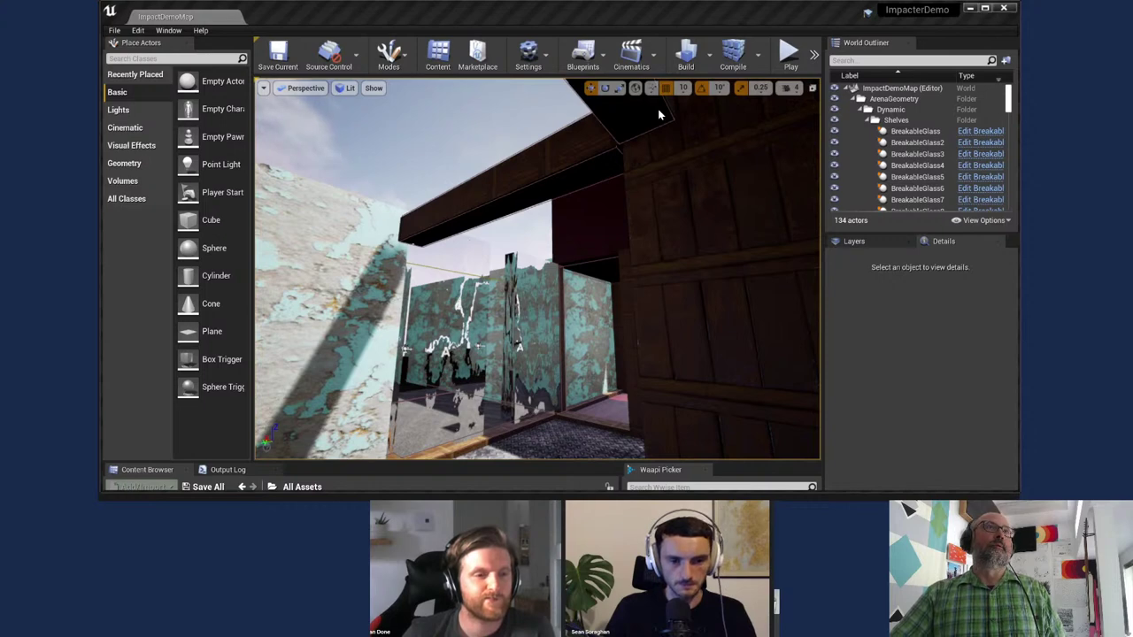
left_click(435, 56)
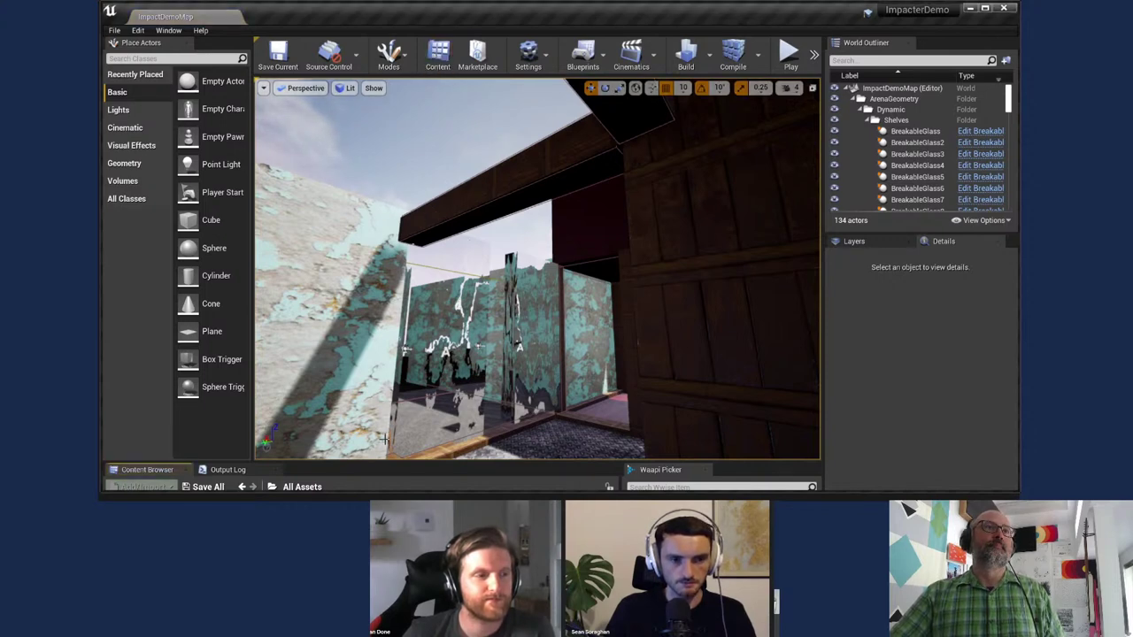
left_click_drag(416, 461, 416, 316)
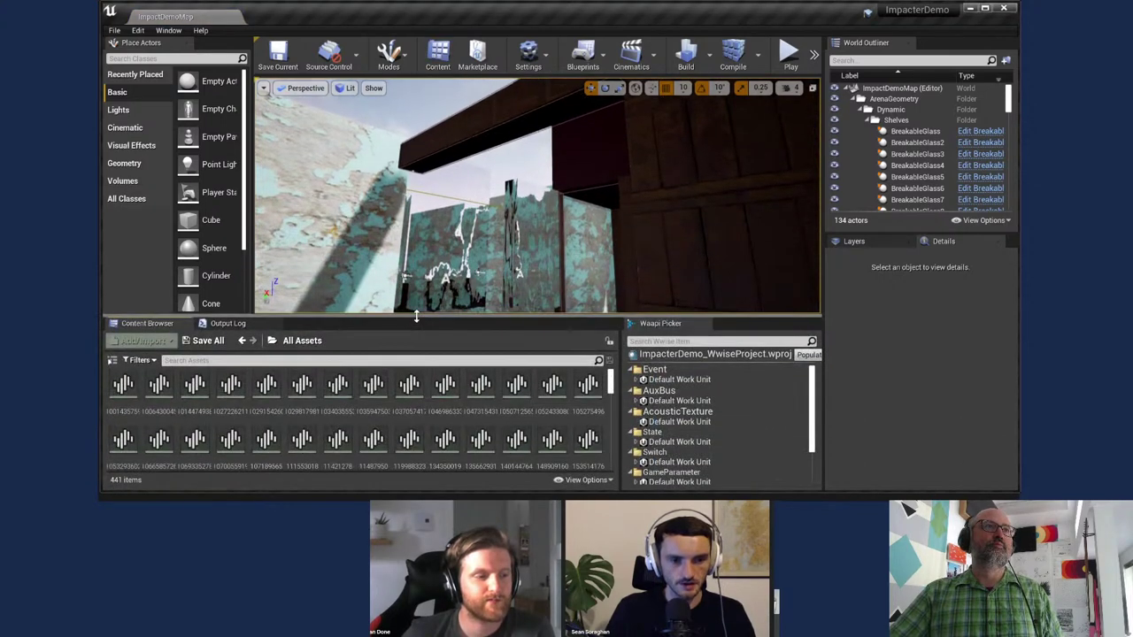
Step: Show the Content Browser's folder tree and open the ImpactDemo folder inside Blueprints
left_click(112, 360)
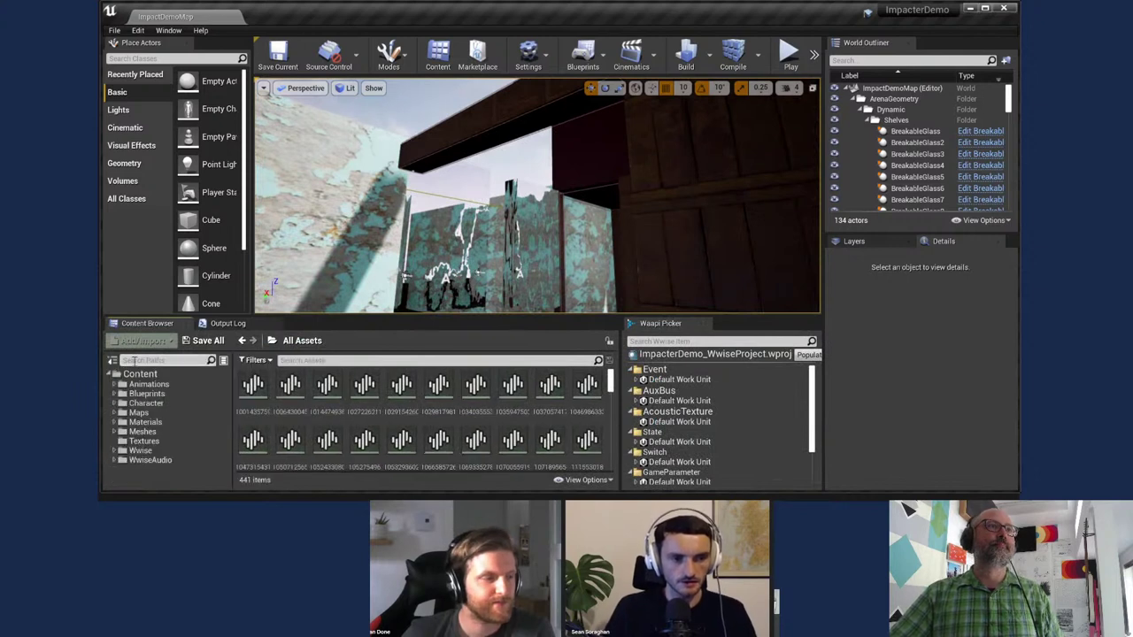
left_click(147, 393)
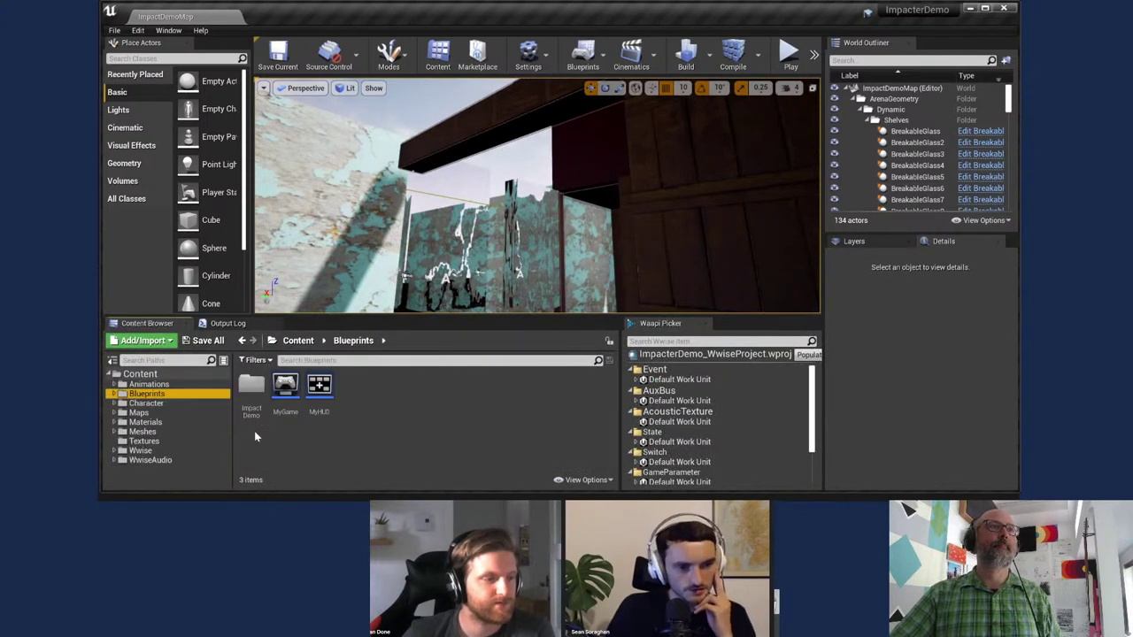
left_click(252, 387)
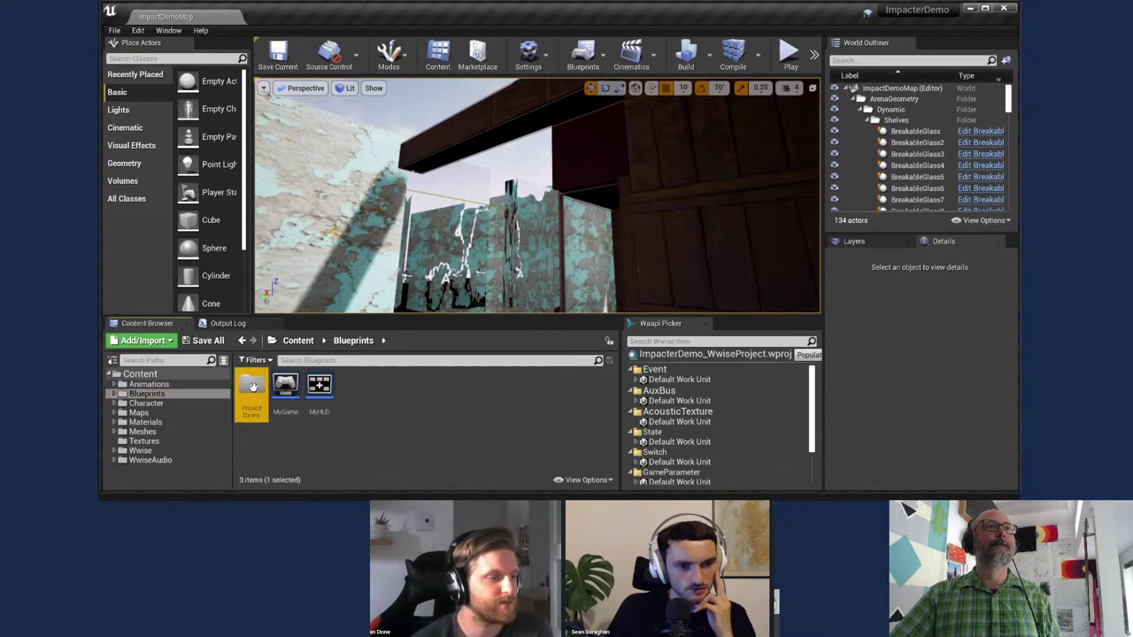
double_click(253, 387)
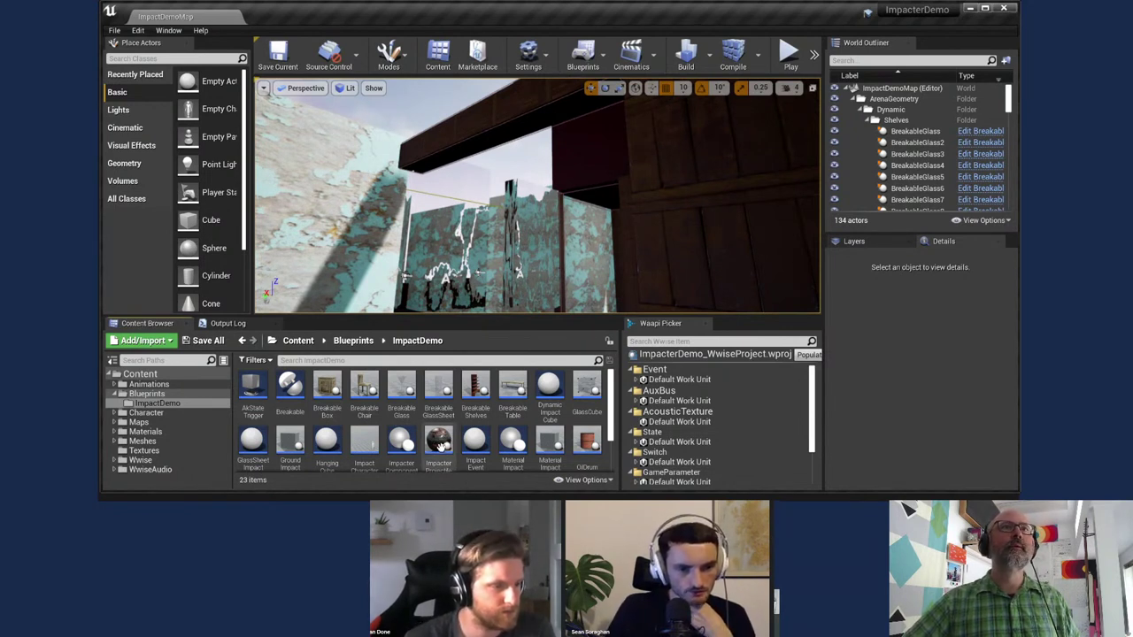
Step: Search the ImpactDemo folder for "compo", open the ImpacterComponent blueprint and dock its editor beside the ImpactDemoMap tab
left_click(363, 361)
type("compo")
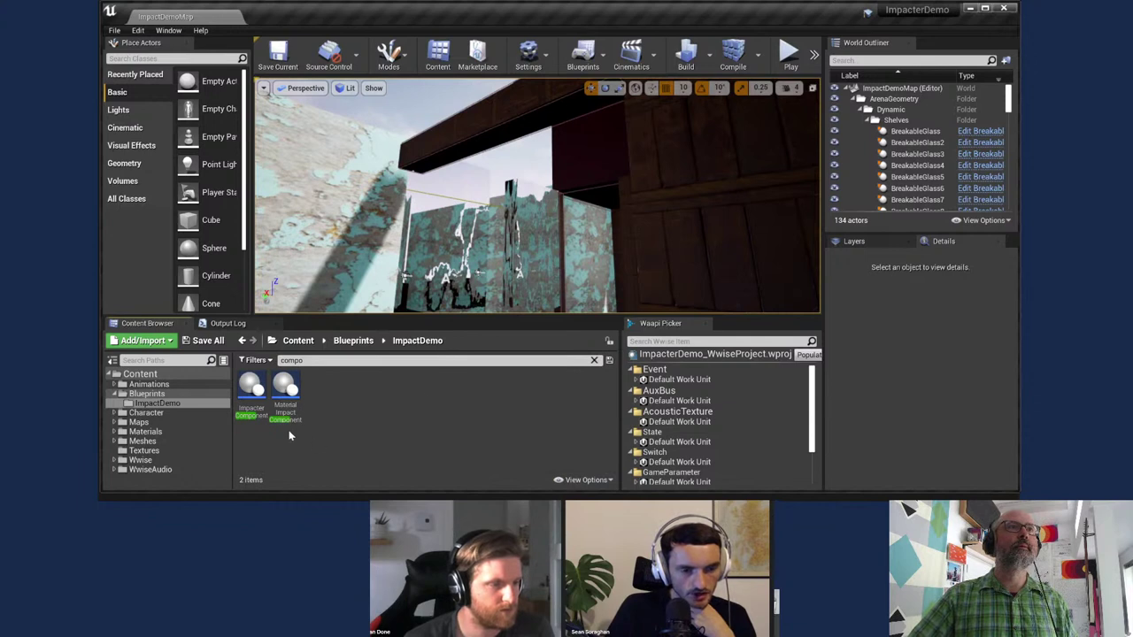
left_click(257, 409)
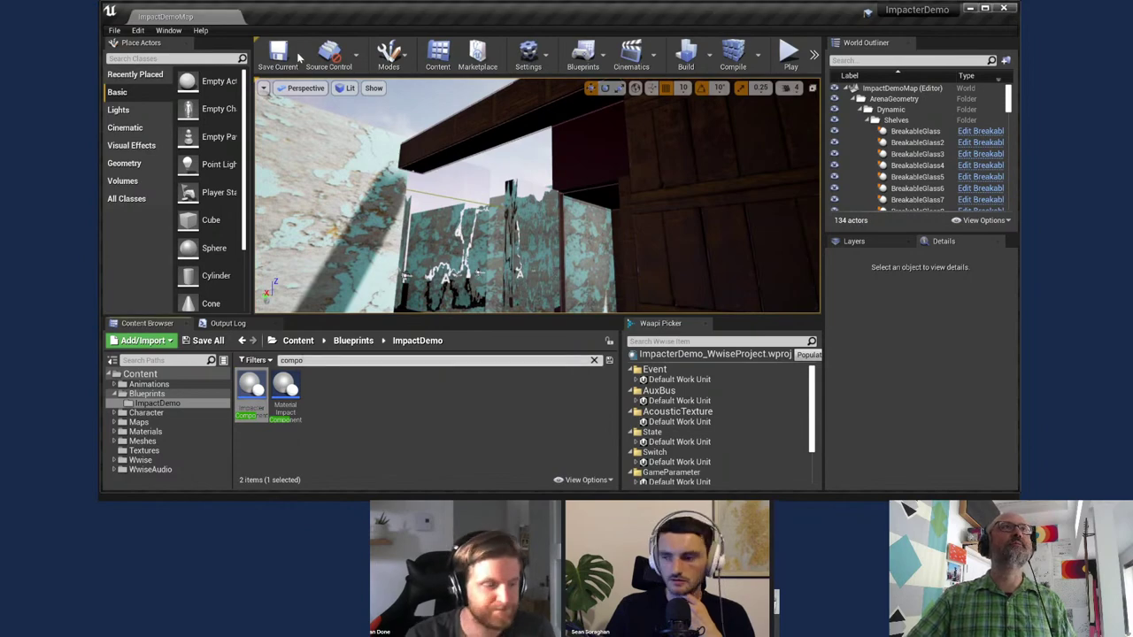
left_click_drag(207, 107, 348, 24)
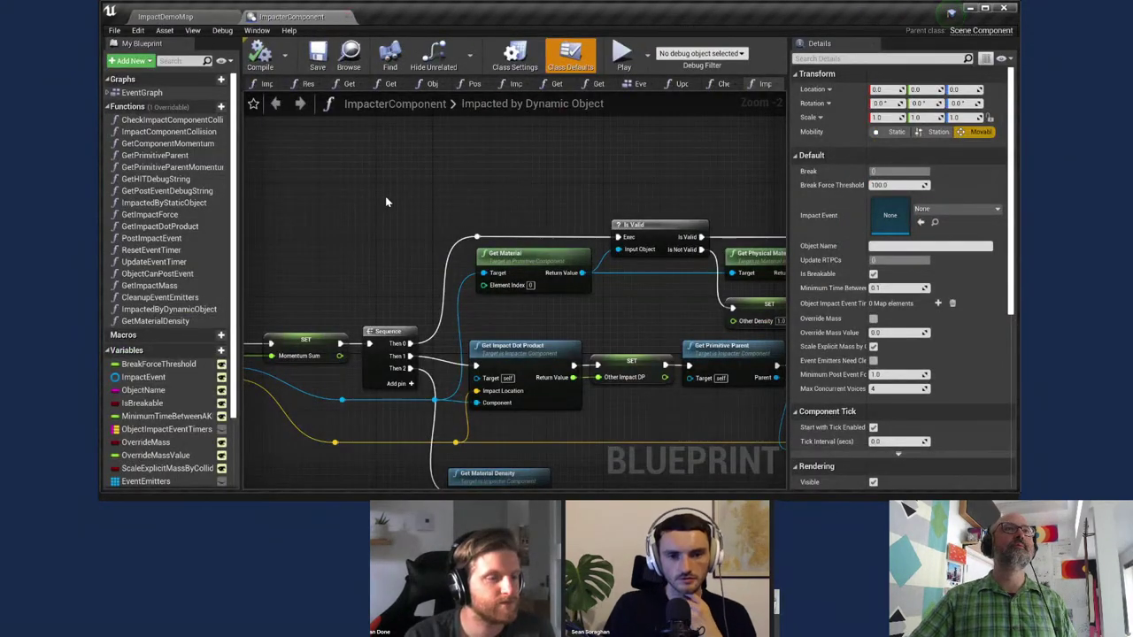
Step: Look over the Impacted by Dynamic Object graph from its entry node and narrow the Details area to give it more room
scroll(576, 337, "down", 5)
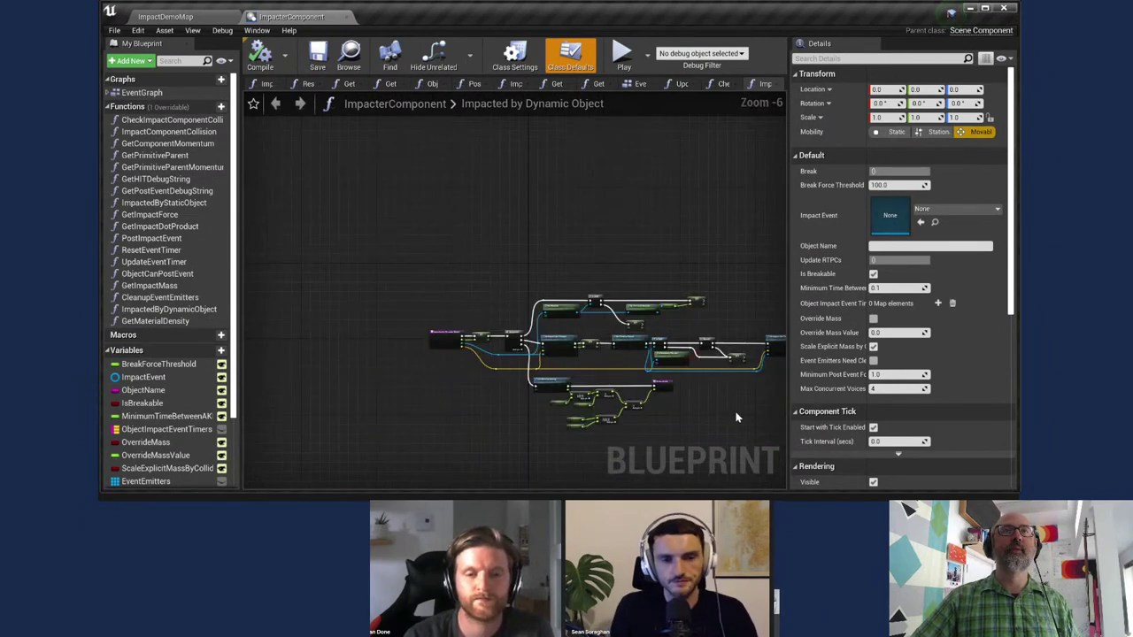
scroll(729, 409, "up", 4)
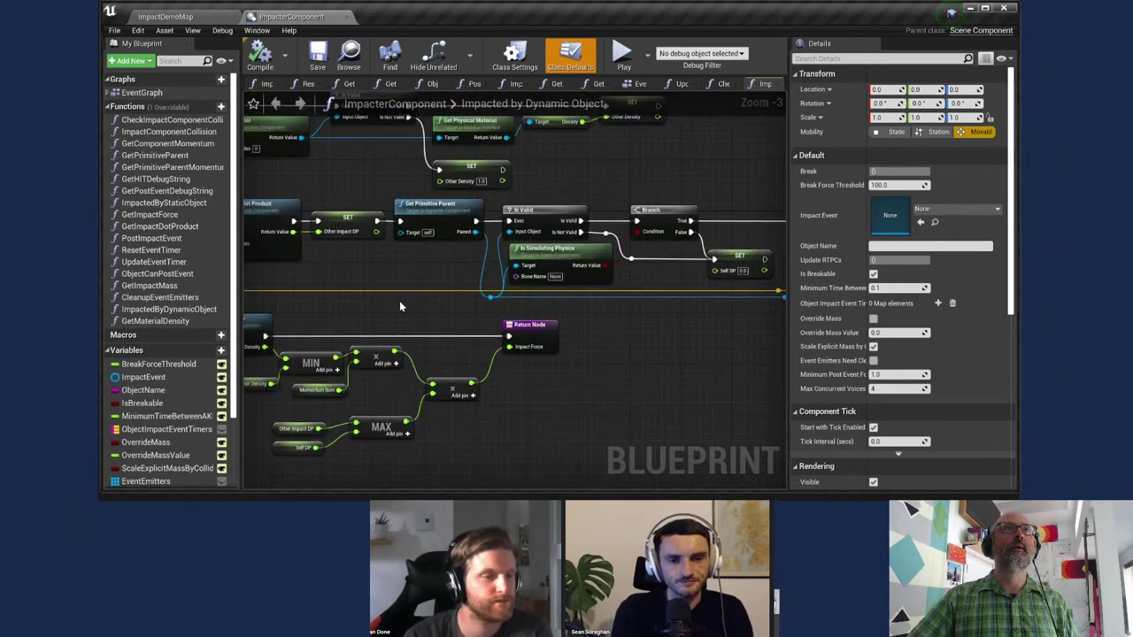
right_click_drag(412, 313, 768, 334)
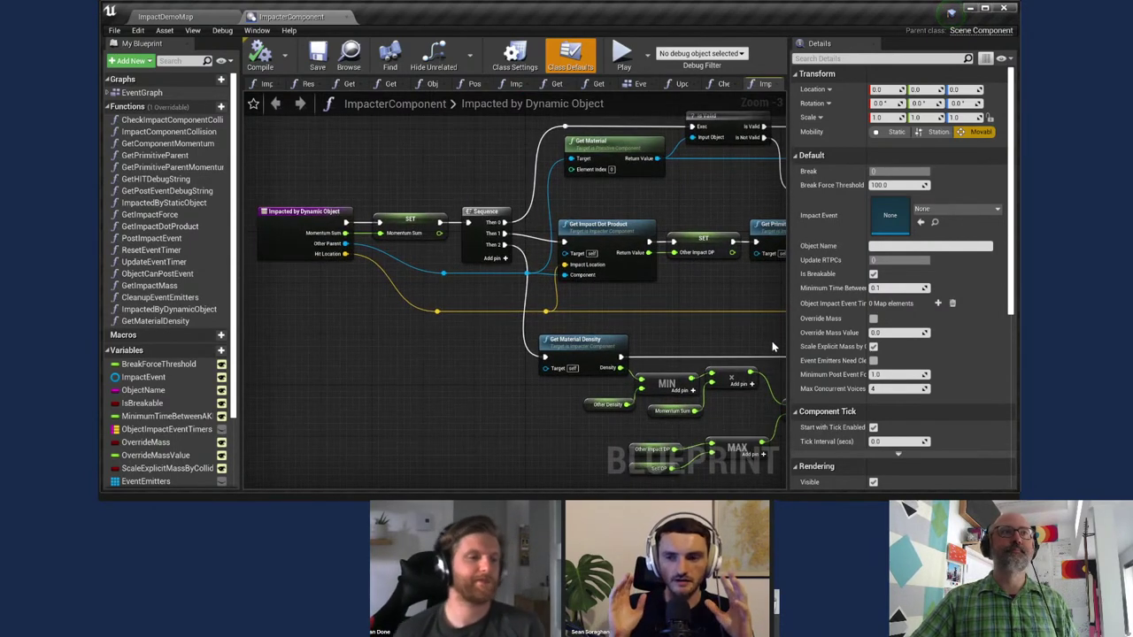
left_click_drag(787, 345, 854, 345)
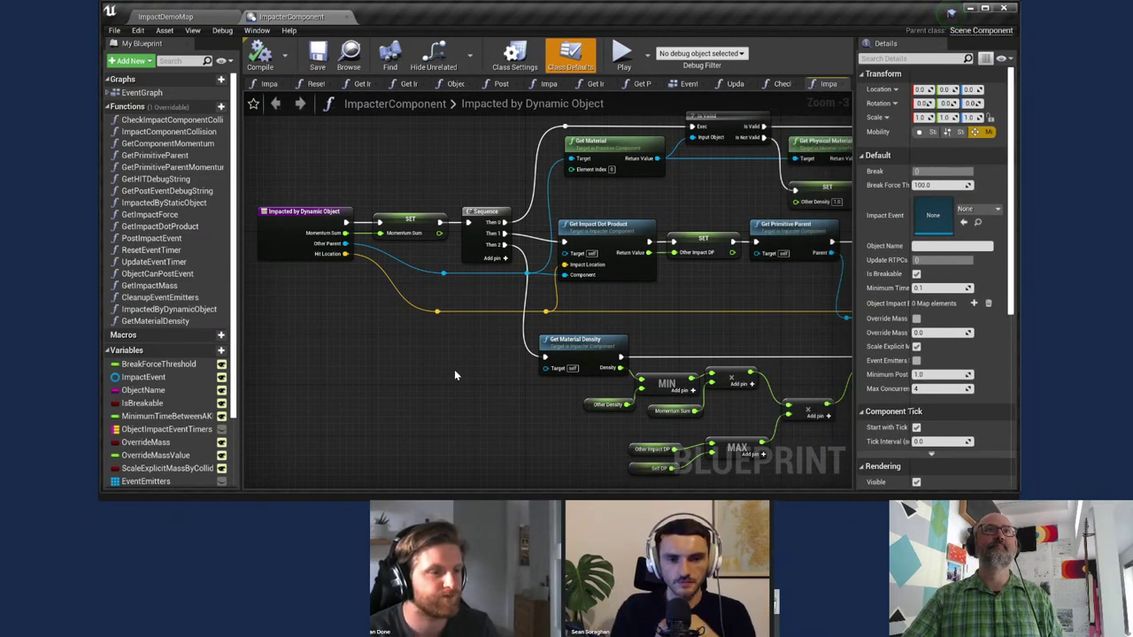
right_click_drag(455, 376, 447, 397)
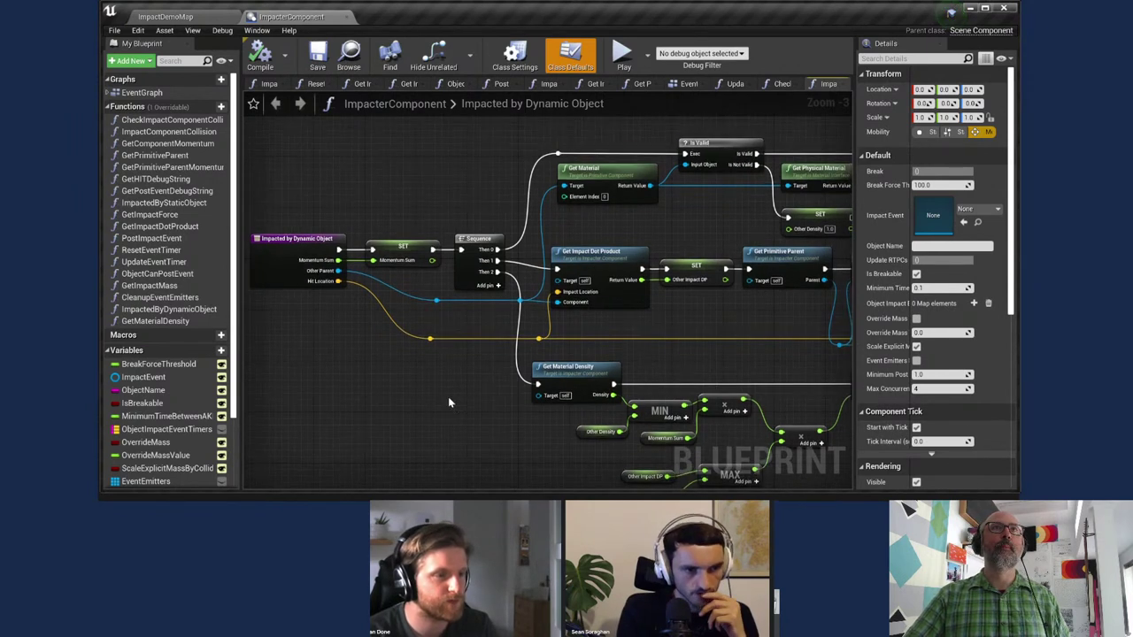
Step: Examine the function's entry node and follow the first Sequence branch through Get Material and Get Physical Material
left_click(285, 239)
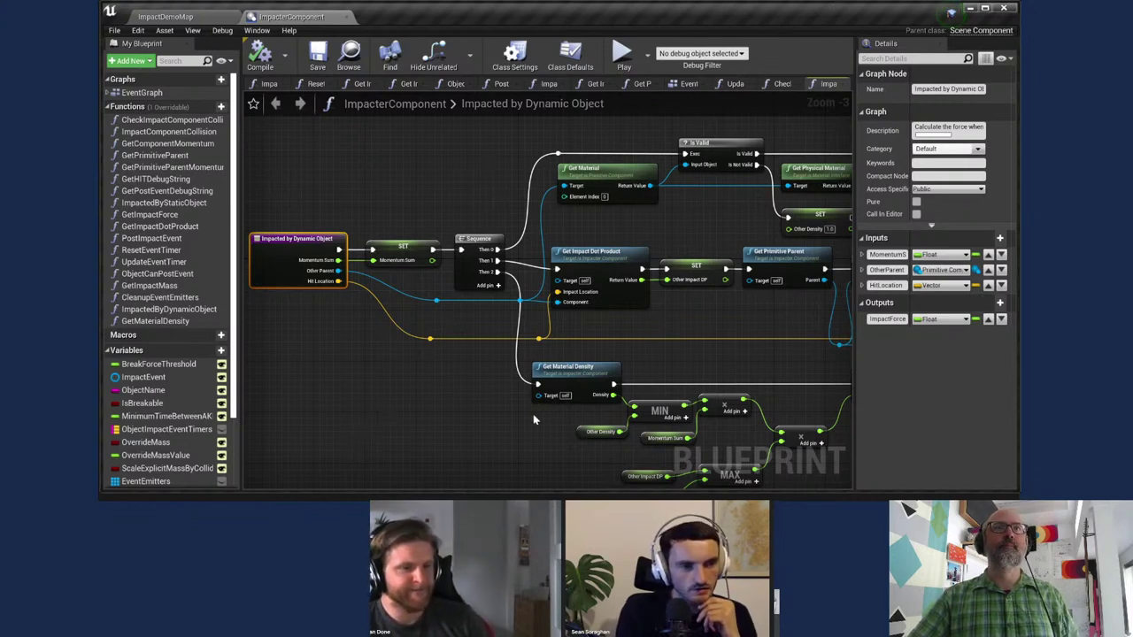
right_click_drag(828, 391, 586, 372)
right_click_drag(726, 351, 479, 365)
right_click_drag(582, 197, 824, 209)
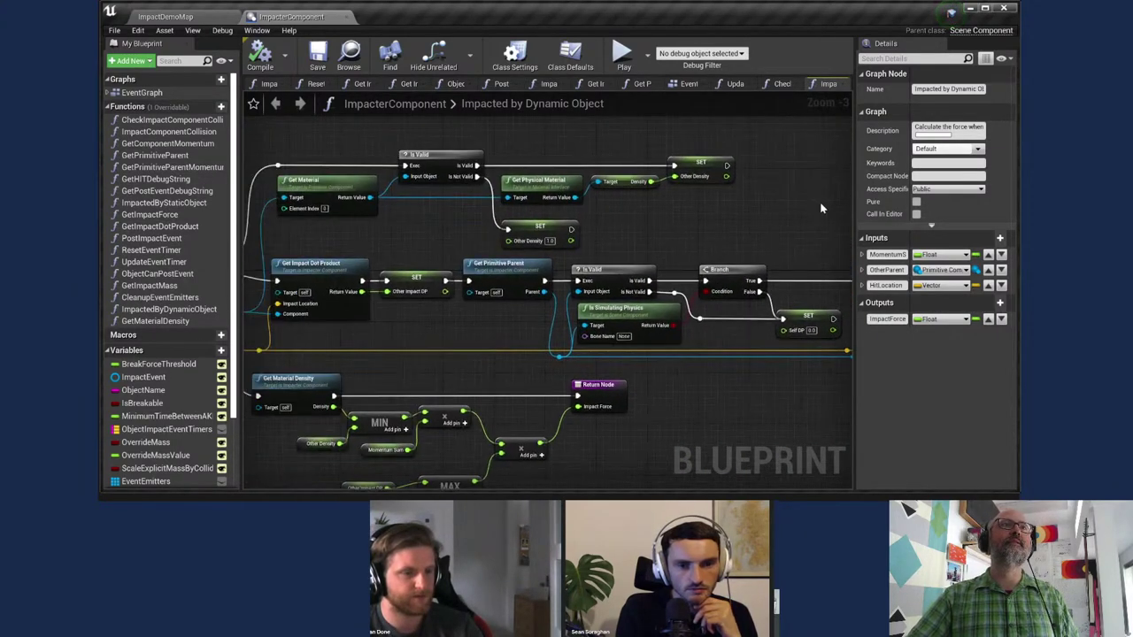
right_click_drag(409, 226, 537, 231)
left_click(465, 203)
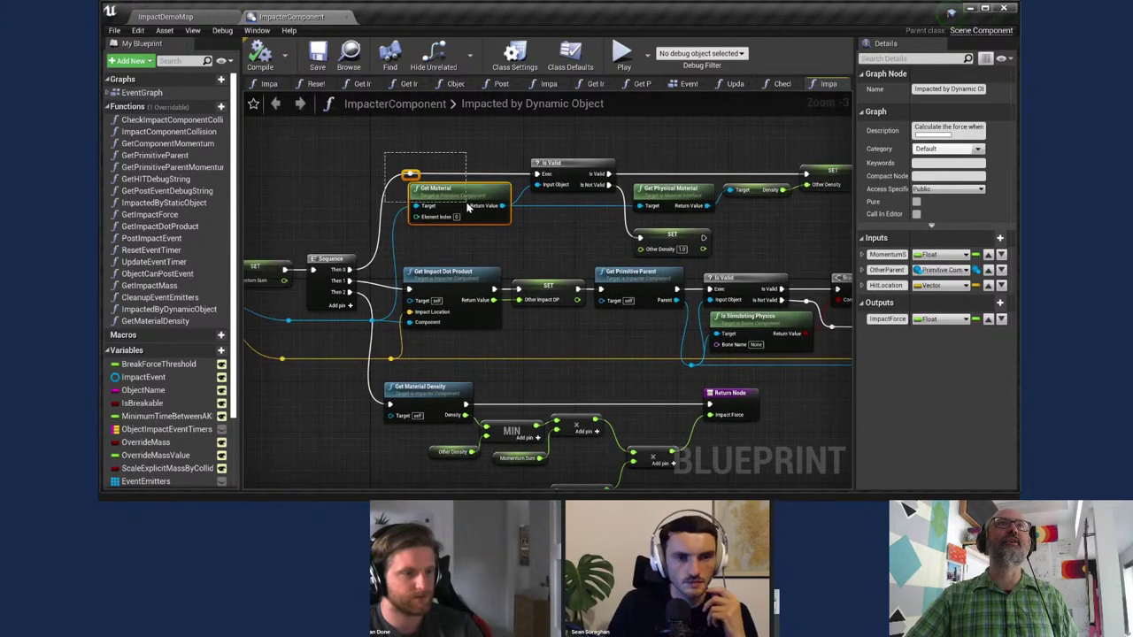
left_click_drag(639, 141, 704, 197)
right_click_drag(535, 348, 694, 288)
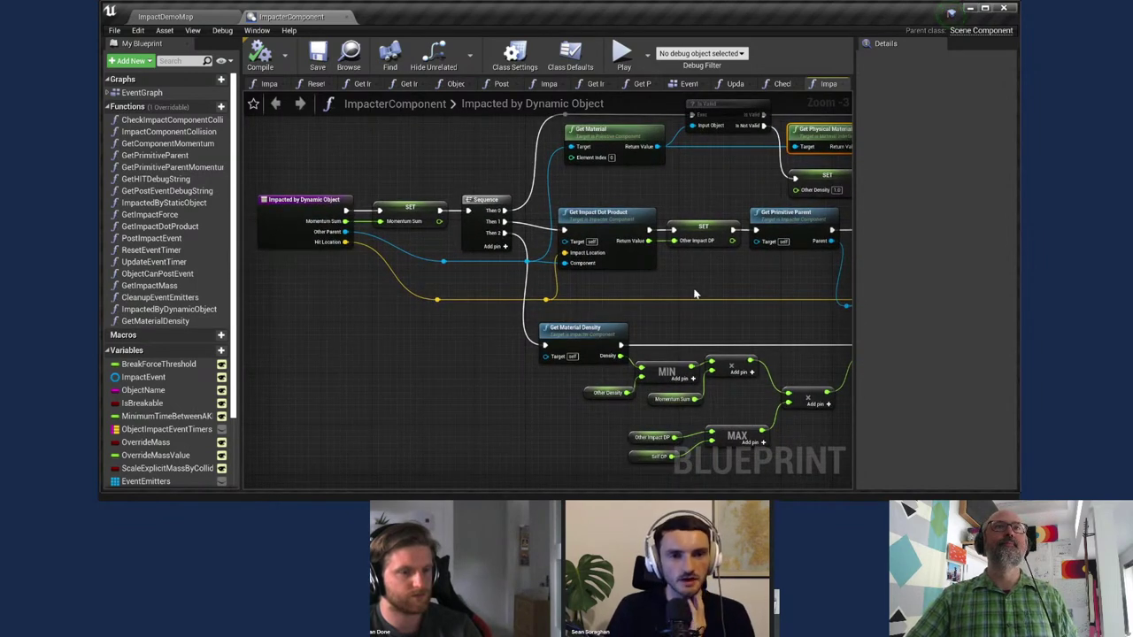
Step: Inspect the entry node's inputs, Get Material, and the Get Material Density node that leads to the Return Node
right_click_drag(289, 162, 288, 185)
left_click(292, 252)
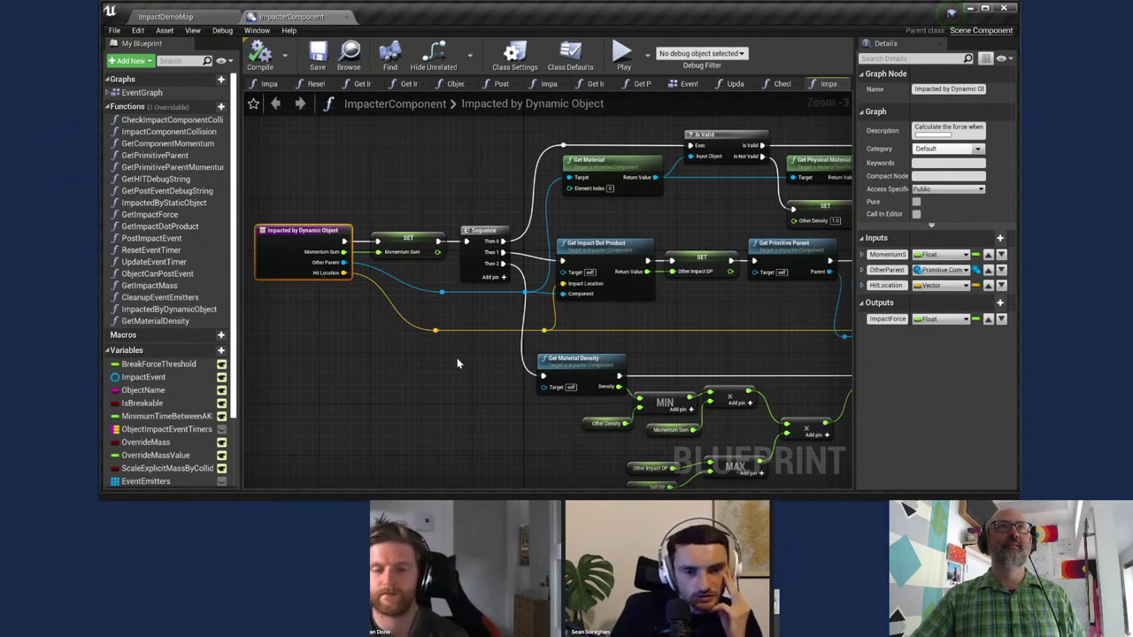
right_click_drag(494, 138, 360, 133)
left_click(482, 163)
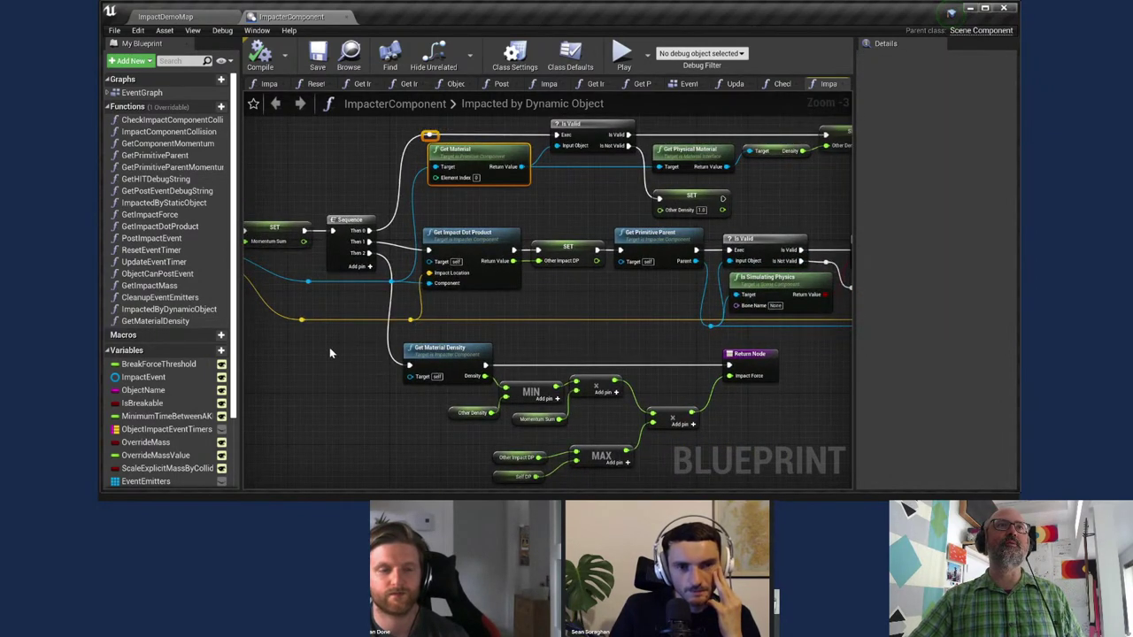
left_click(440, 350)
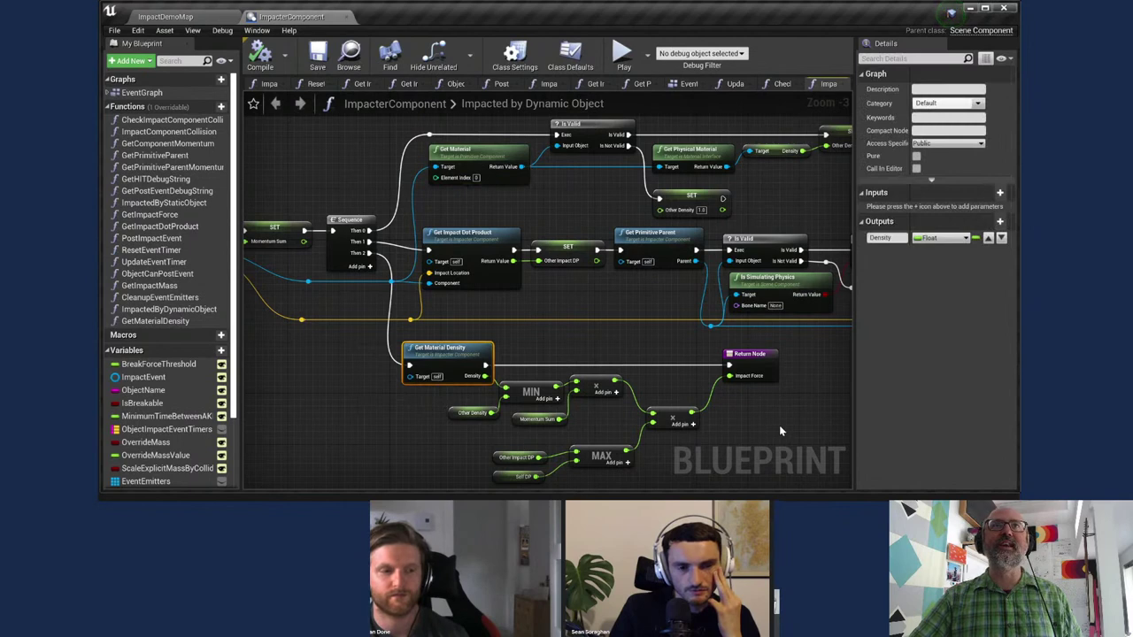
right_click_drag(779, 425, 572, 424)
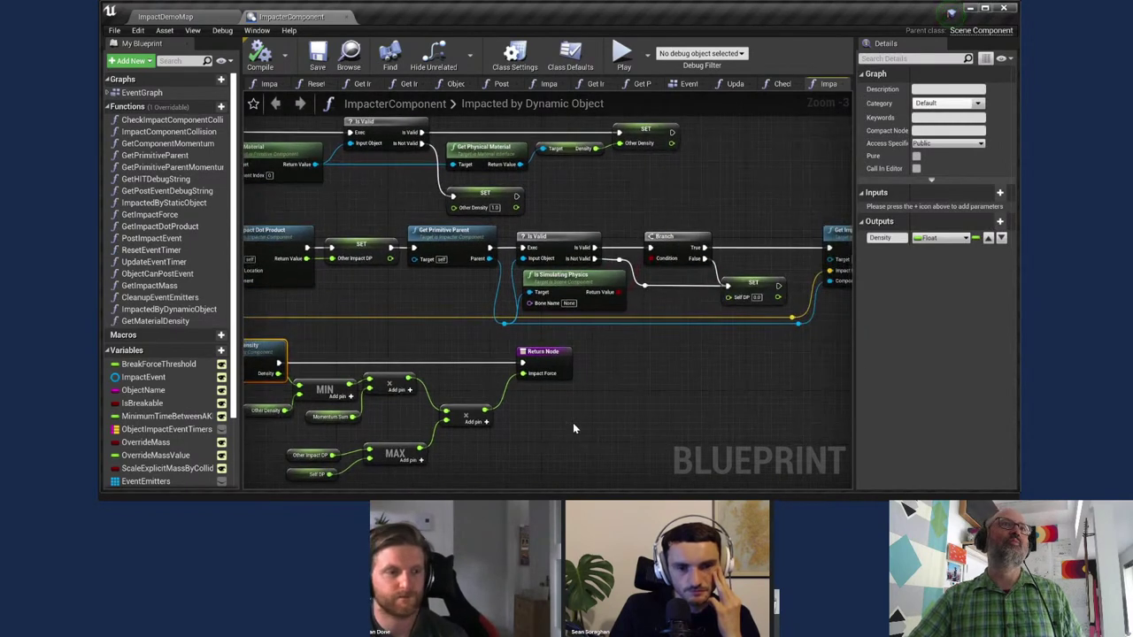
Step: Inspect the Get Impact Dot Product node at the end of the middle branch and the Self DP setter after it
scroll(572, 422, "down", 1)
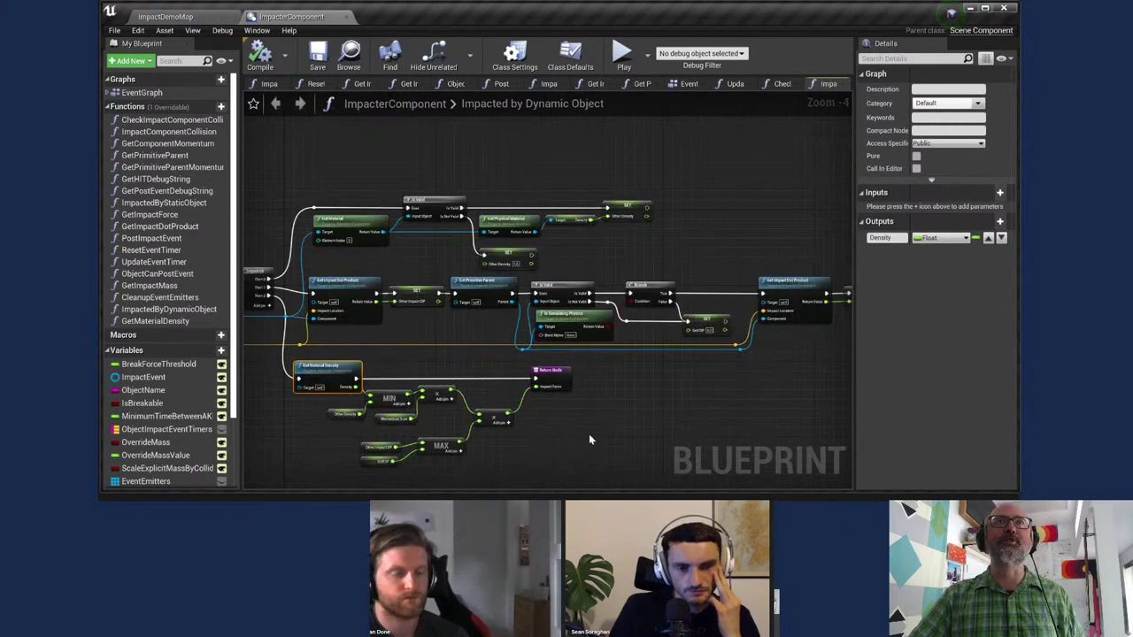
right_click_drag(589, 438, 546, 400)
mouse_move(715, 204)
right_mouse_down()
mouse_move(759, 281)
mouse_move(699, 202)
right_mouse_up()
left_click_drag(699, 203, 765, 303)
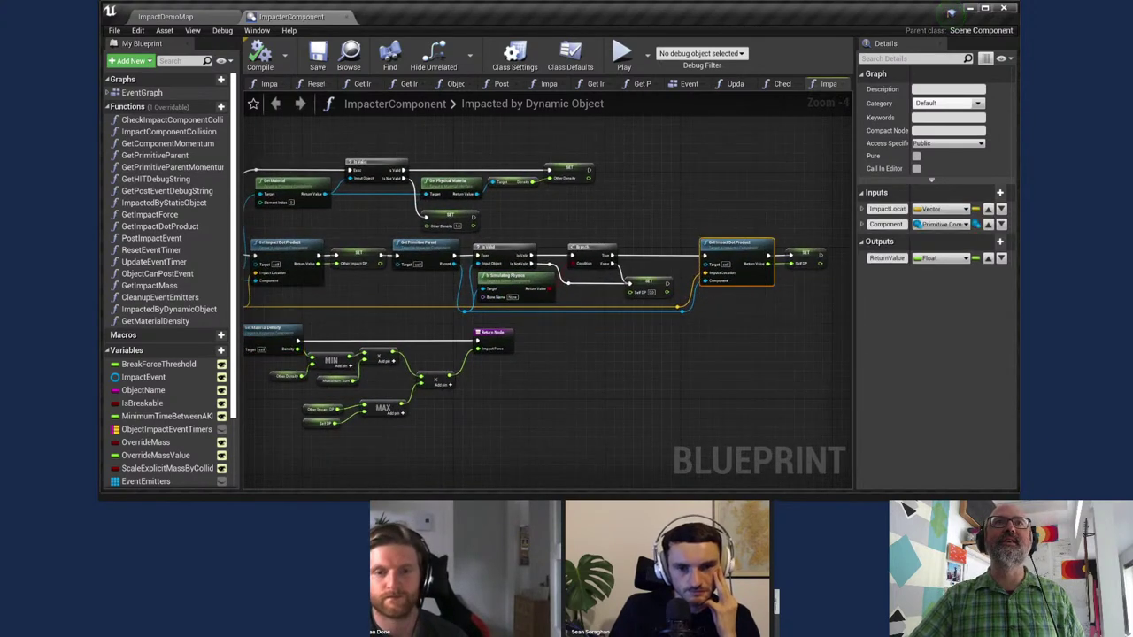
left_click_drag(792, 213, 823, 327)
right_click_drag(507, 401, 550, 394)
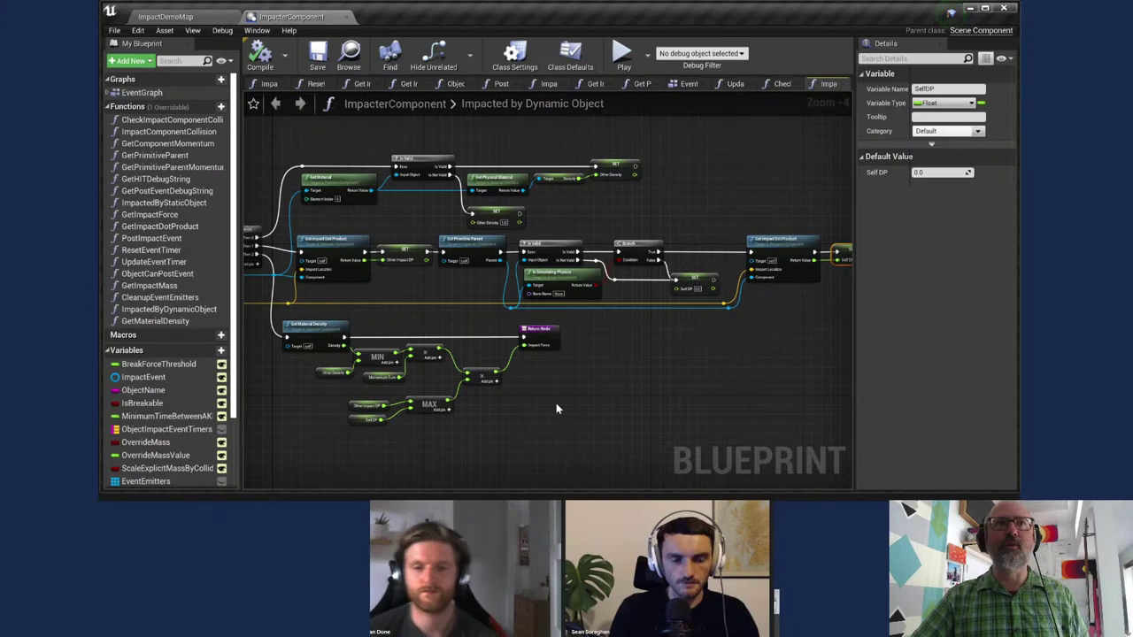
Step: Trace the MIN, MAX and multiply nodes to the Return Node and select it to inspect the Impact Force output
scroll(555, 404, "down", 1)
scroll(296, 379, "up", 2)
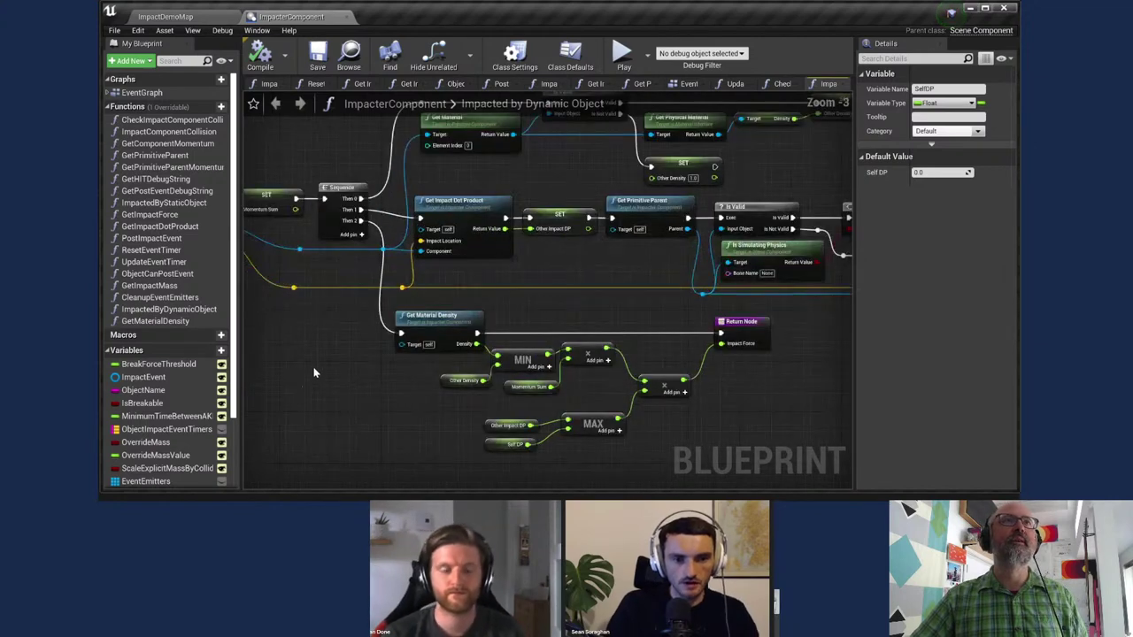
right_click_drag(325, 347, 363, 373)
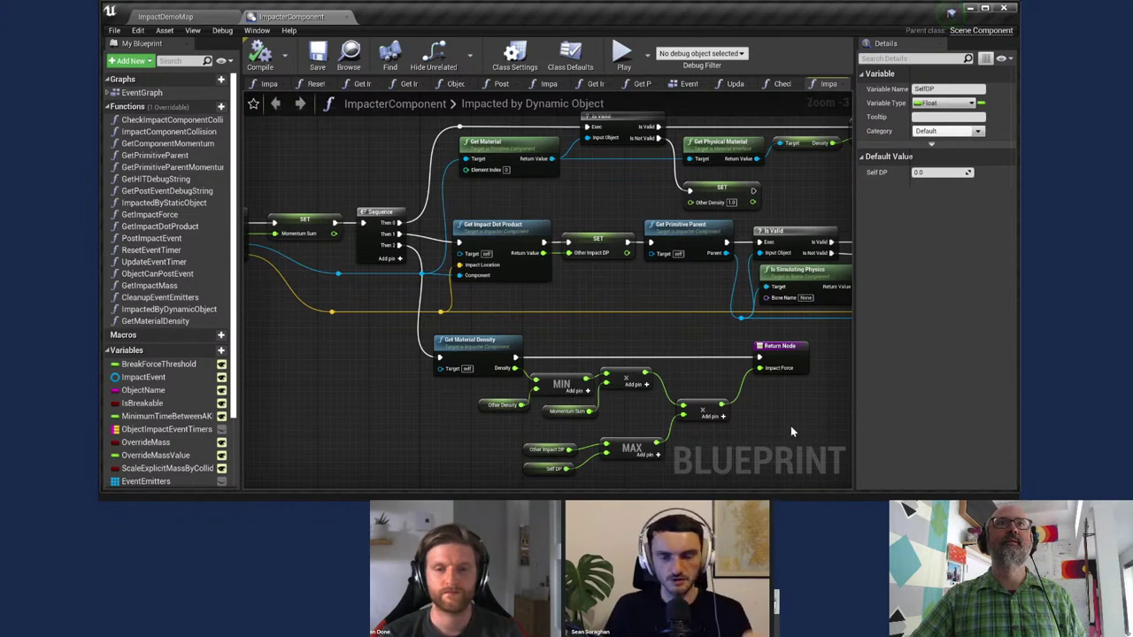
right_click_drag(790, 426, 446, 391)
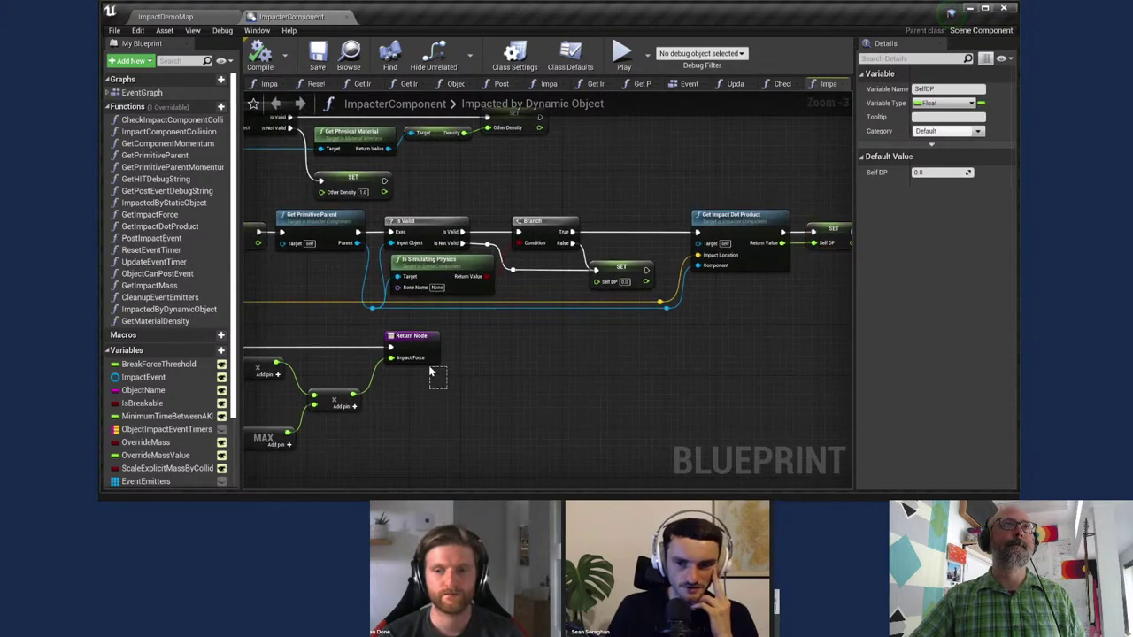
left_click(382, 335)
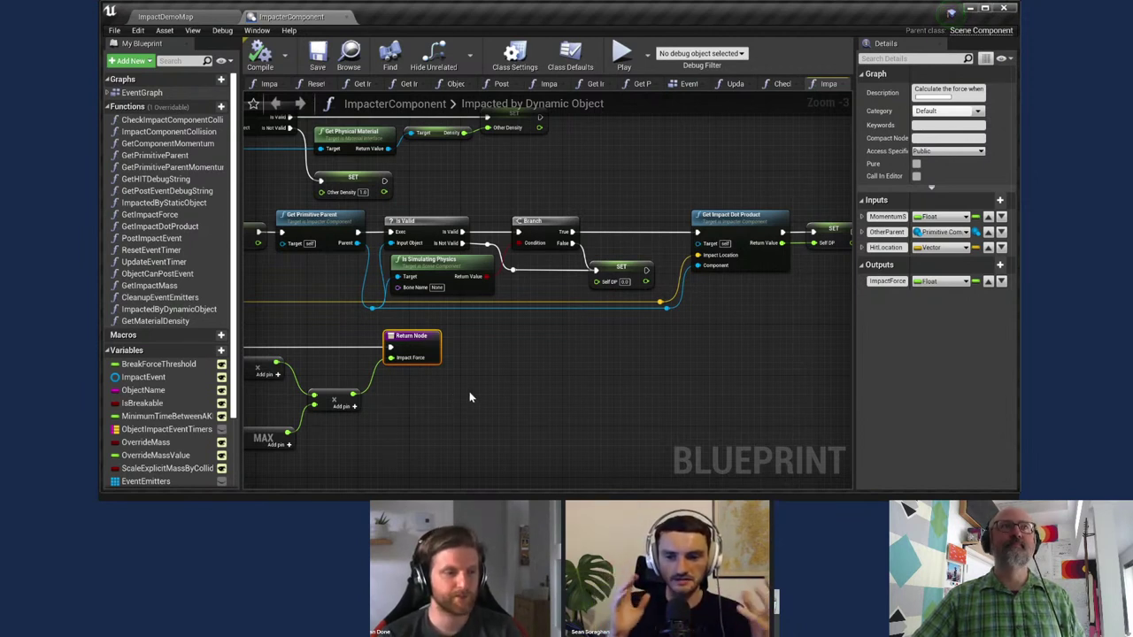
Step: Trace the Get Material Density and Other Density inputs feeding MIN, and select the Get Material Density node to inspect its Density output
right_click_drag(469, 391, 678, 389)
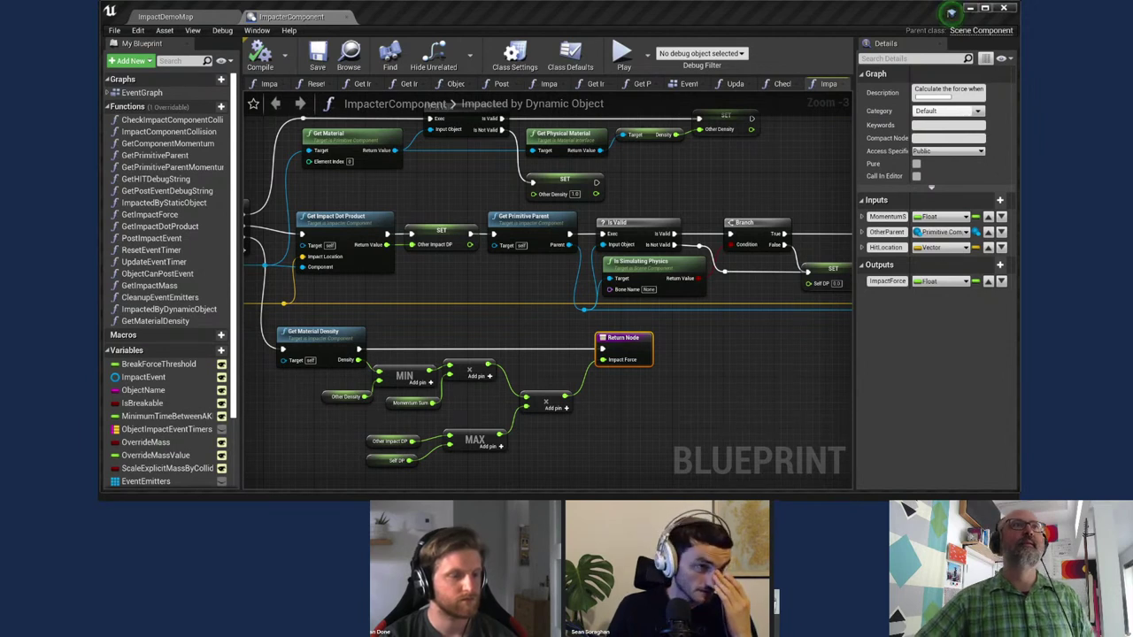
right_click_drag(262, 361, 273, 357)
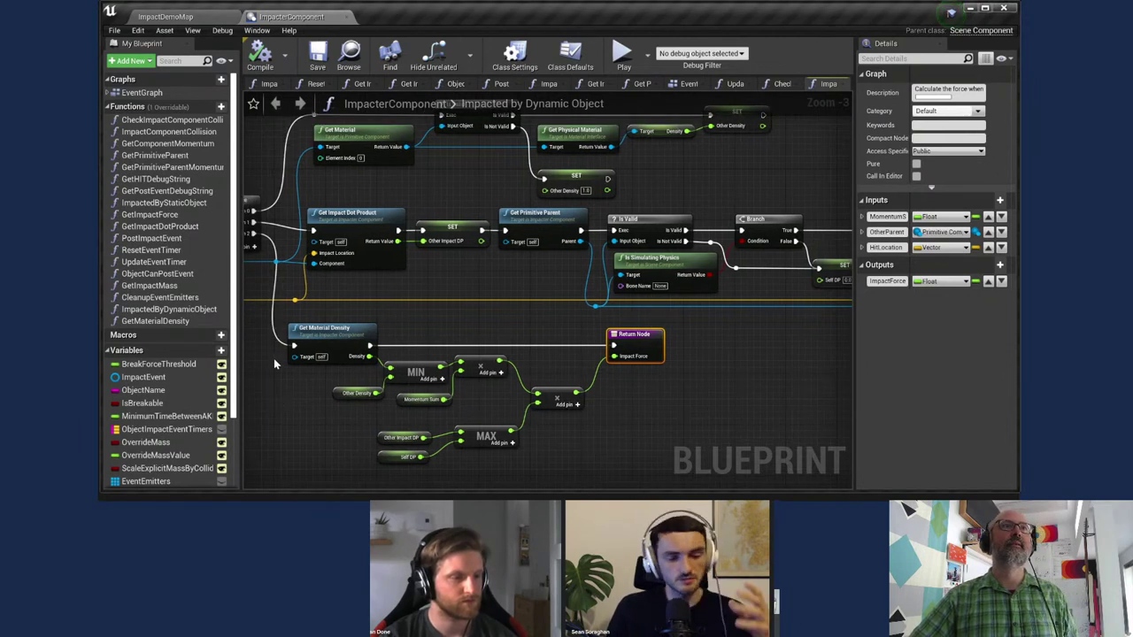
left_click_drag(258, 339, 359, 405)
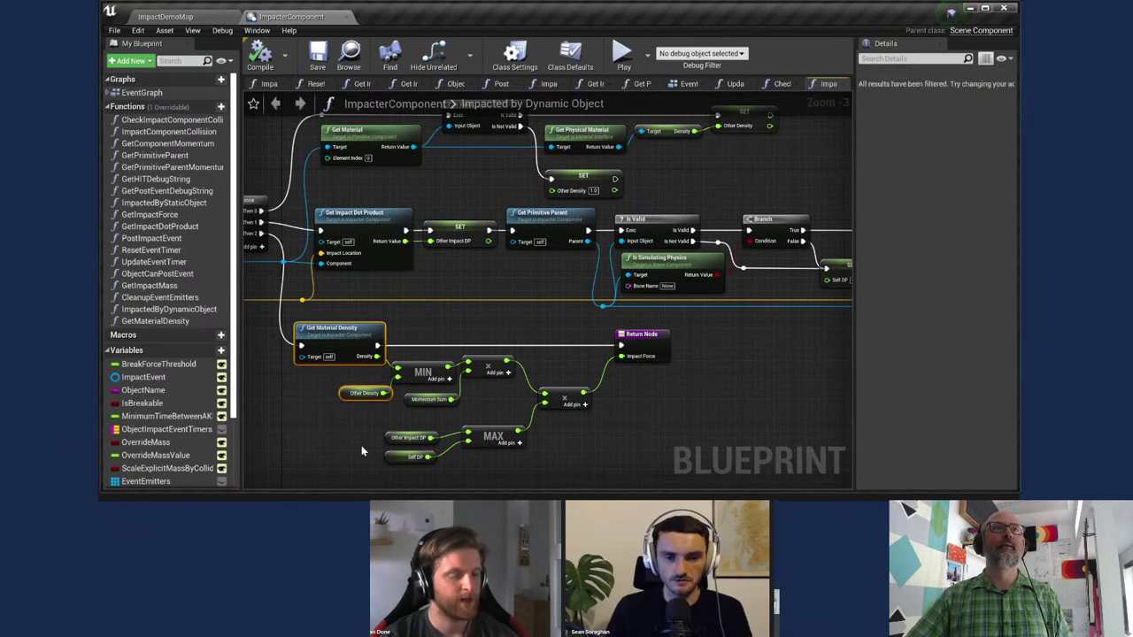
left_click(360, 445)
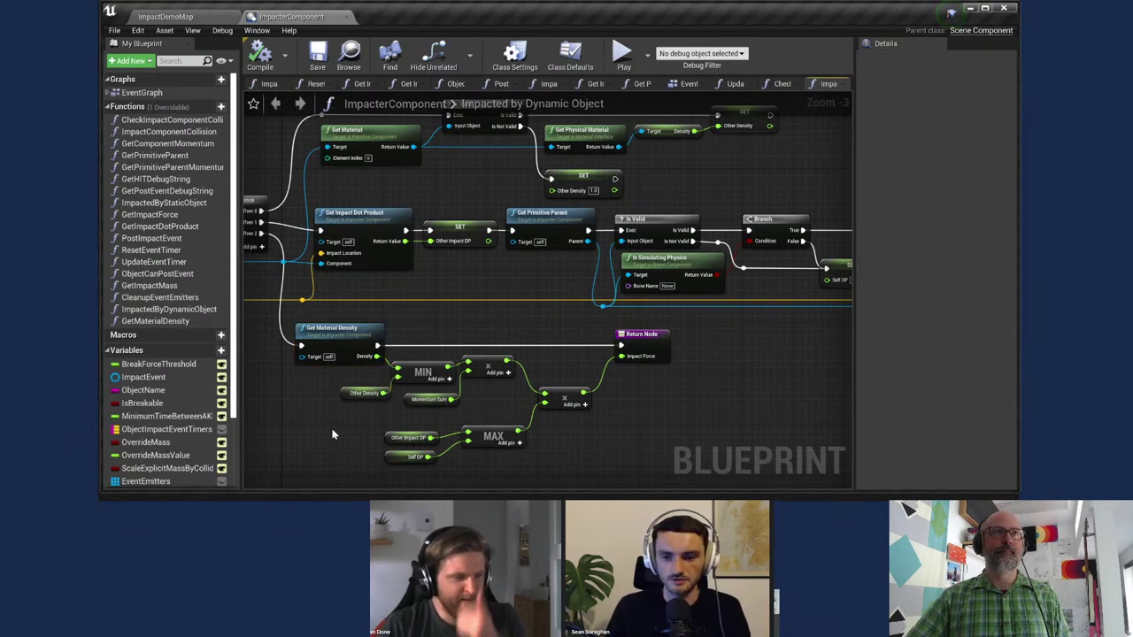
left_click(321, 347)
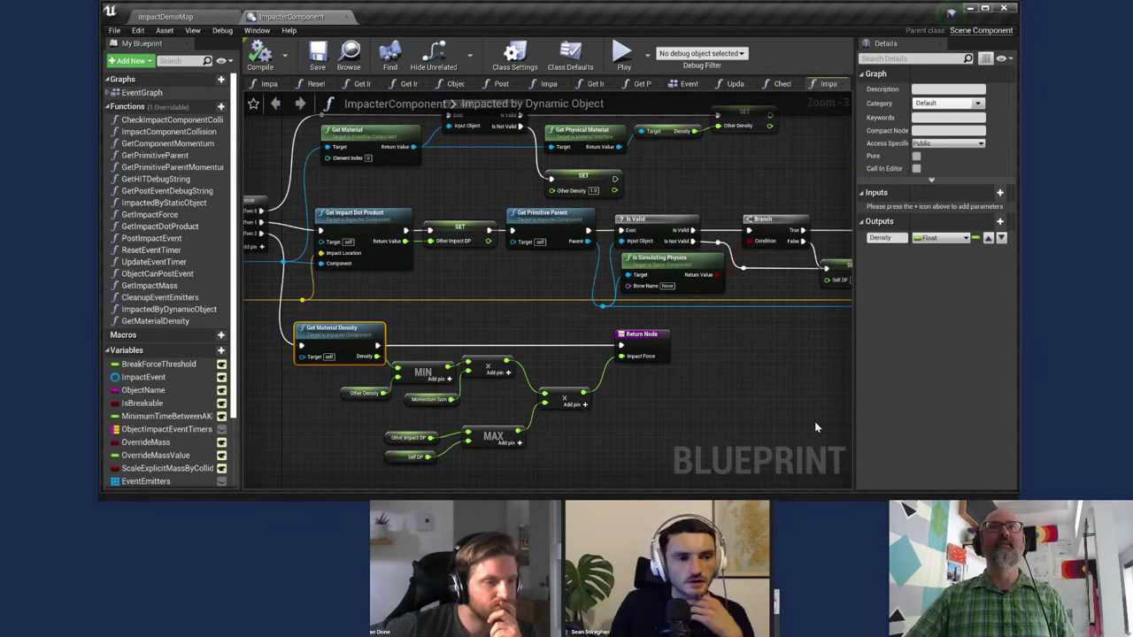
left_click(171, 18)
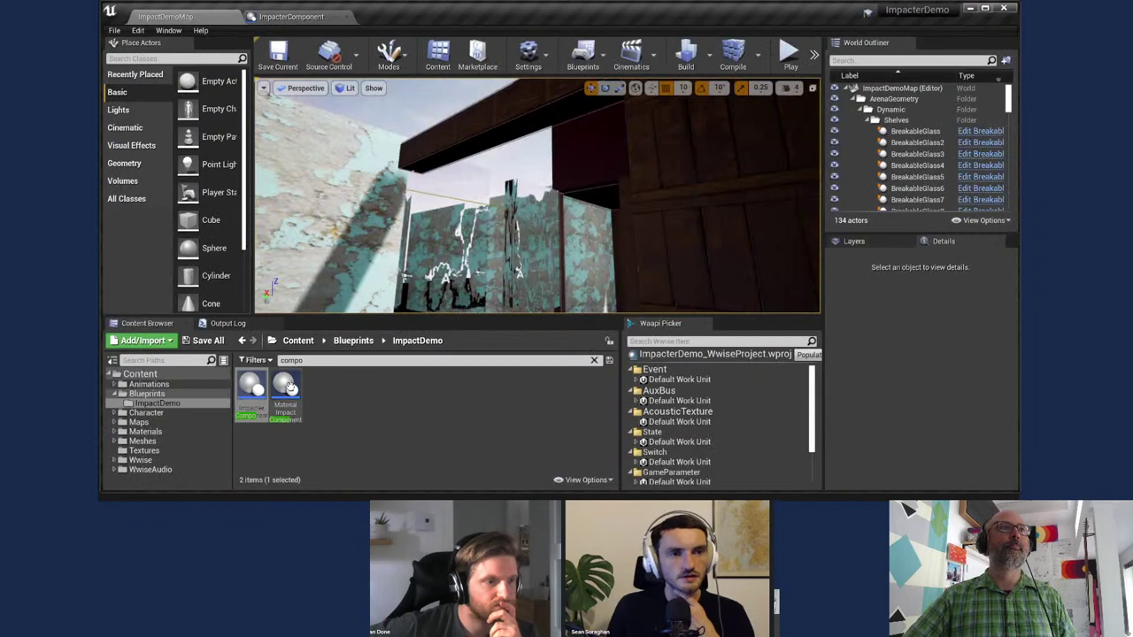
left_click(287, 17)
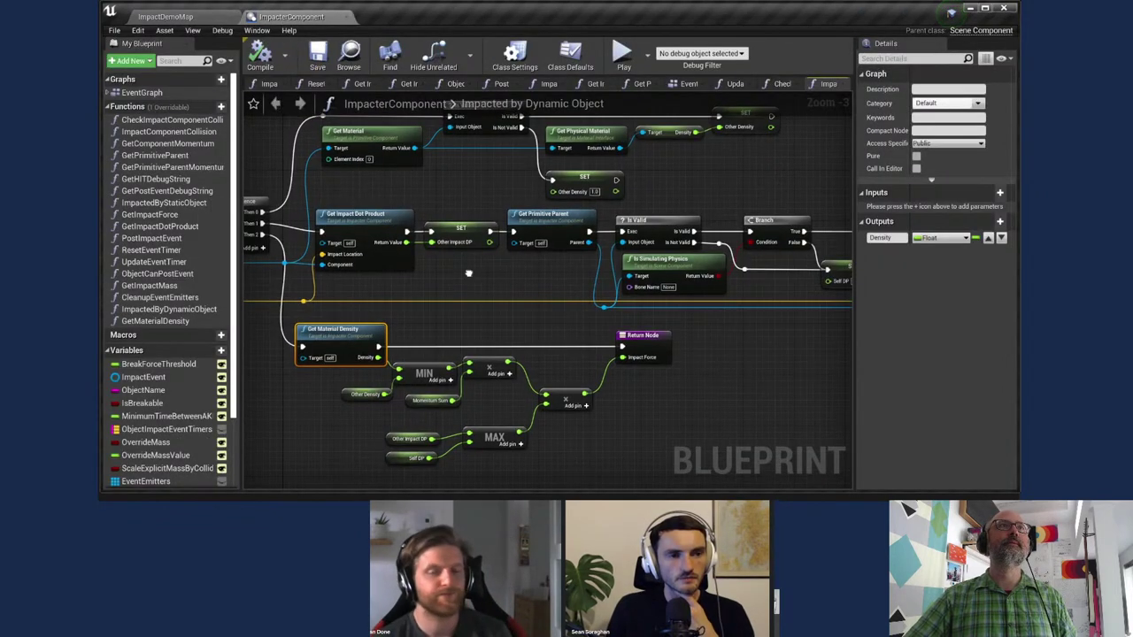
left_click(423, 274)
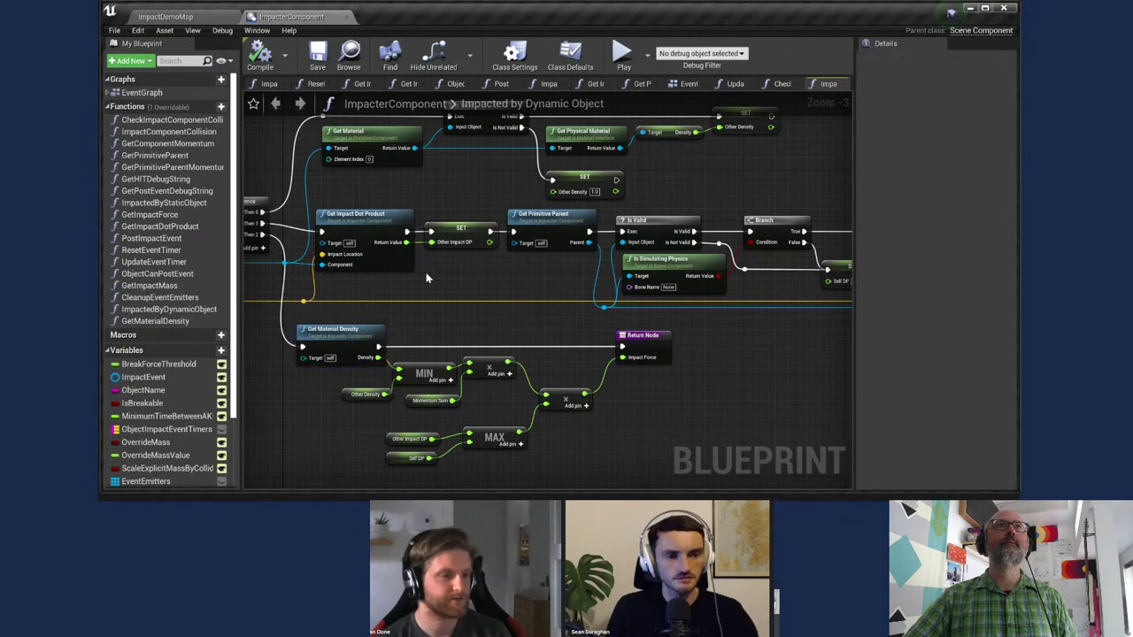
scroll(424, 274, "down", 1)
right_click_drag(437, 281, 490, 281)
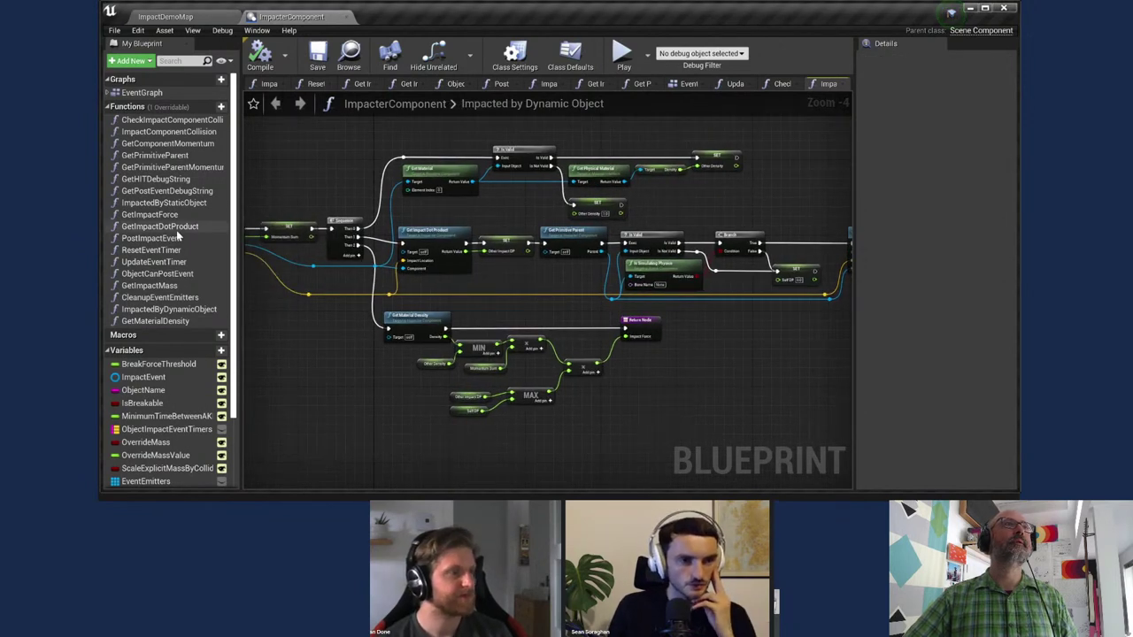
Step: Open the CheckImpactComponentCollision function and examine its graph from the entry node to both Return Nodes
left_click(172, 120)
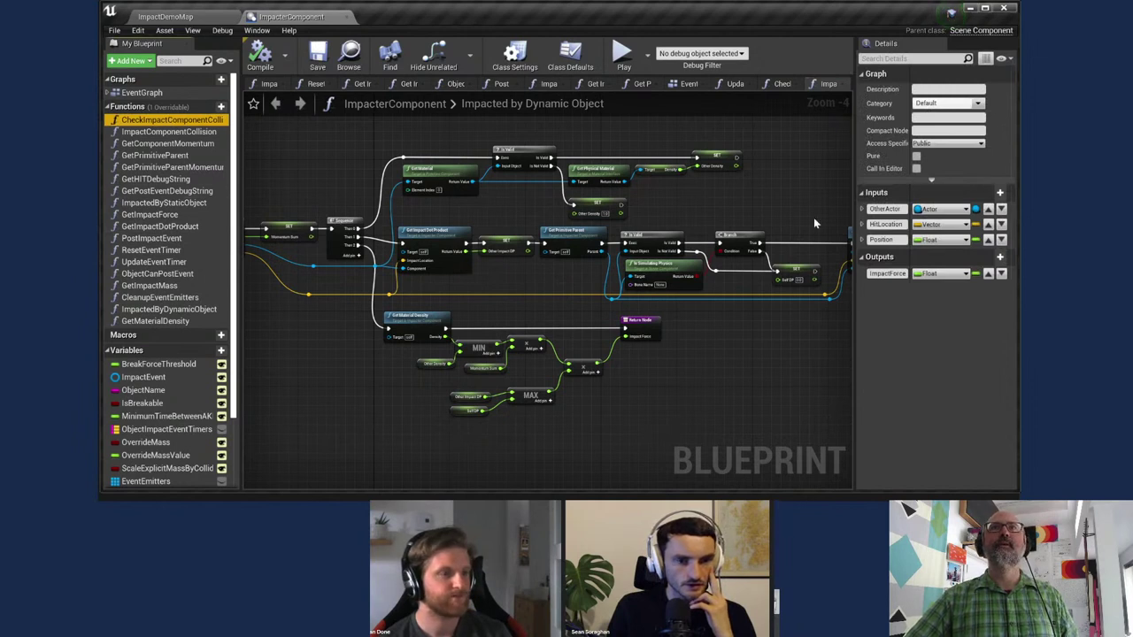
double_click(186, 121)
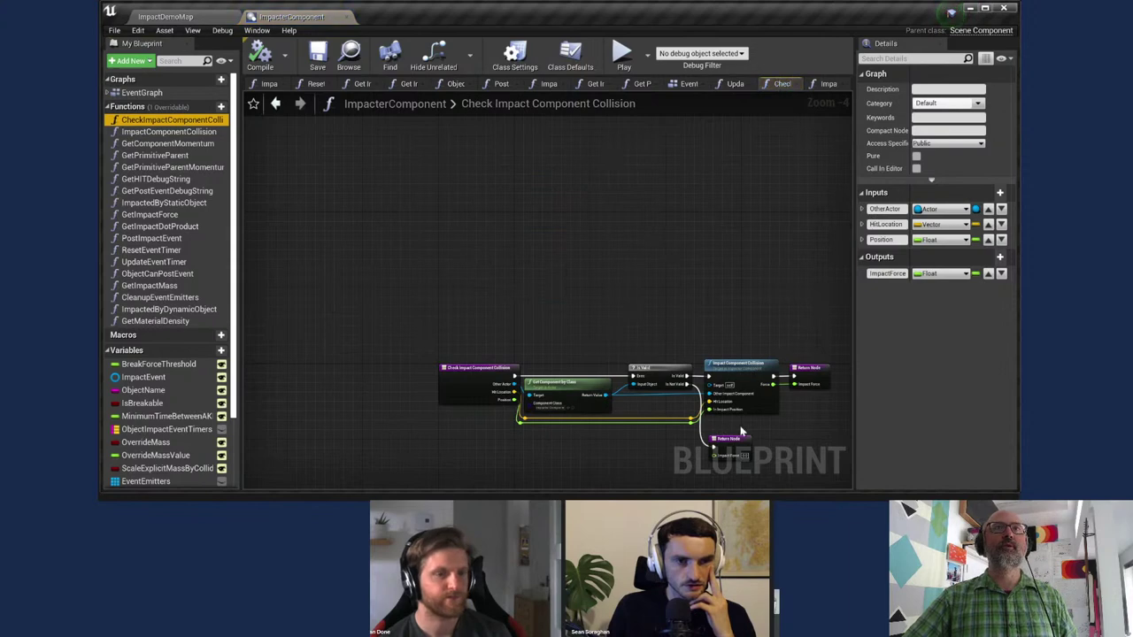
scroll(745, 434, "up", 3)
right_click_drag(690, 250, 725, 145)
scroll(689, 364, "down", 1)
right_click_drag(690, 366, 633, 362)
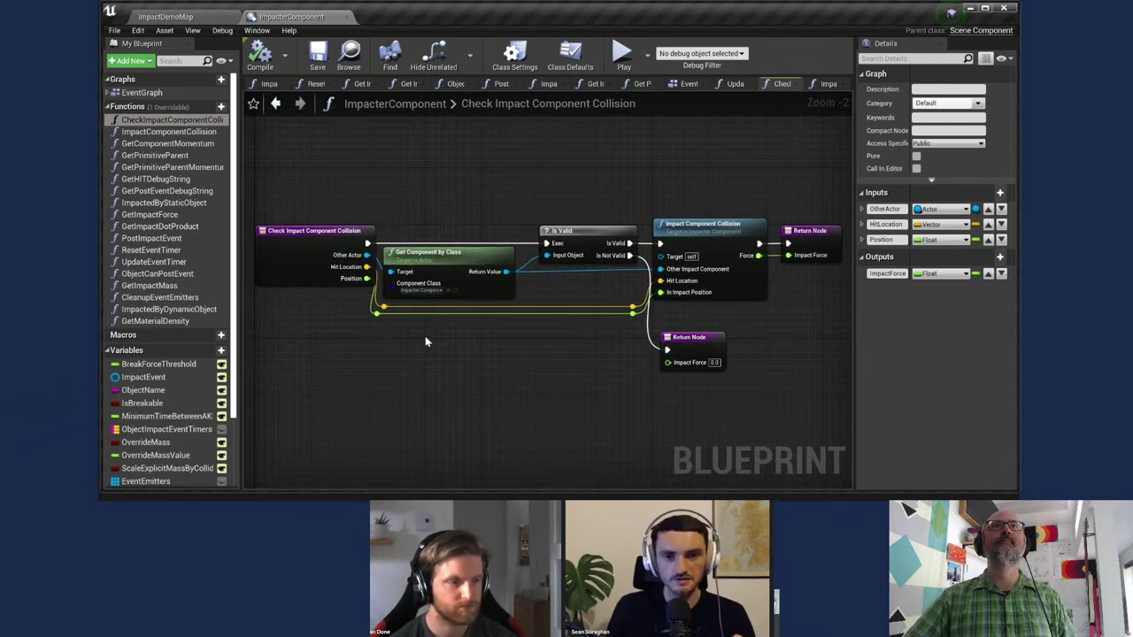
Step: Open the Impact Component Collision function from its node and examine the Get impact force group
double_click(699, 226)
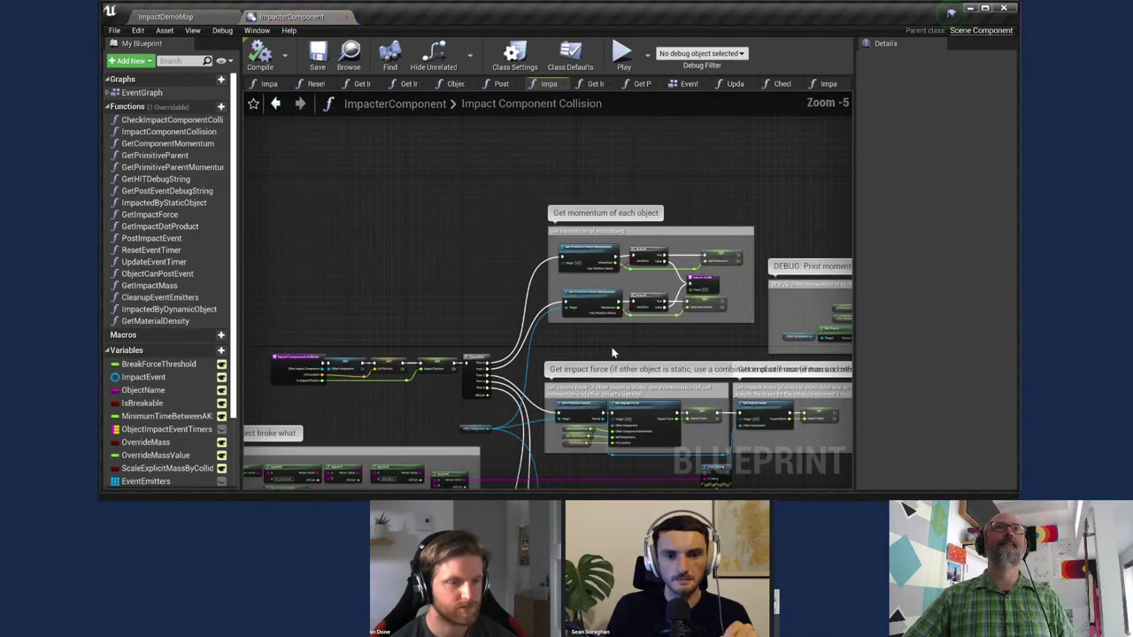
scroll(612, 353, "down", 1)
right_click_drag(493, 296, 327, 191)
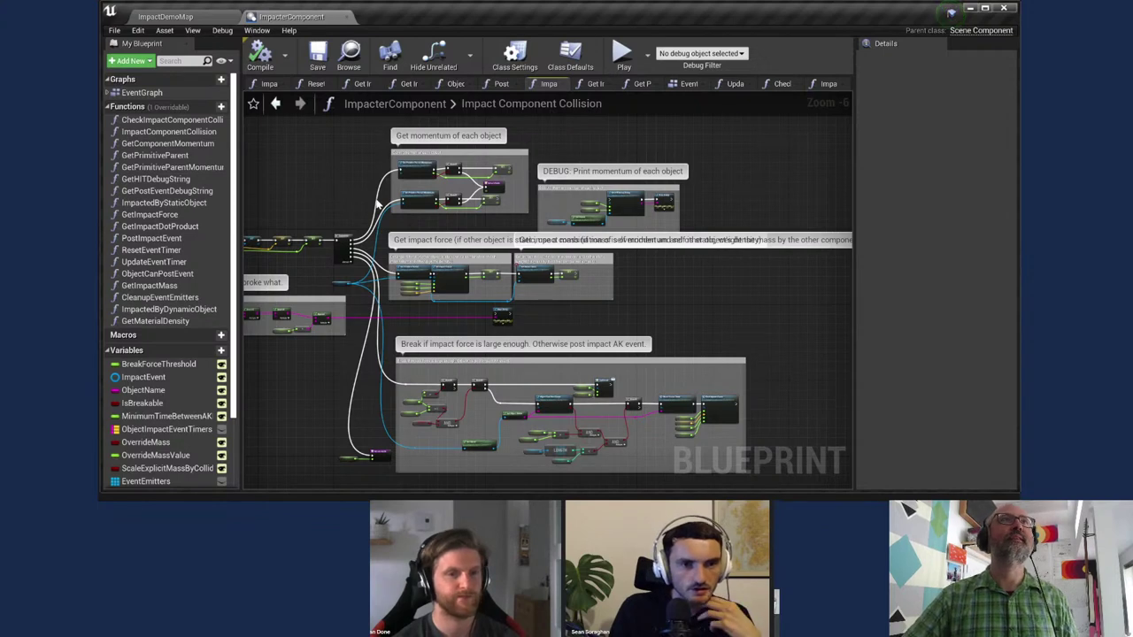
scroll(422, 270, "up", 3)
scroll(423, 270, "up", 1)
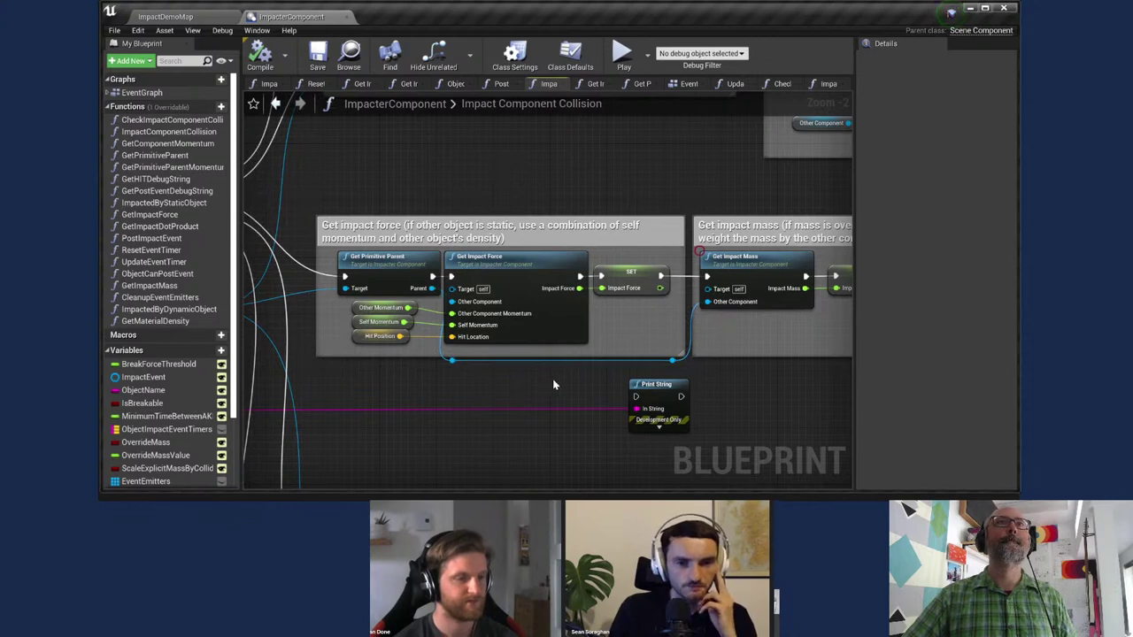
scroll(552, 378, "down", 5)
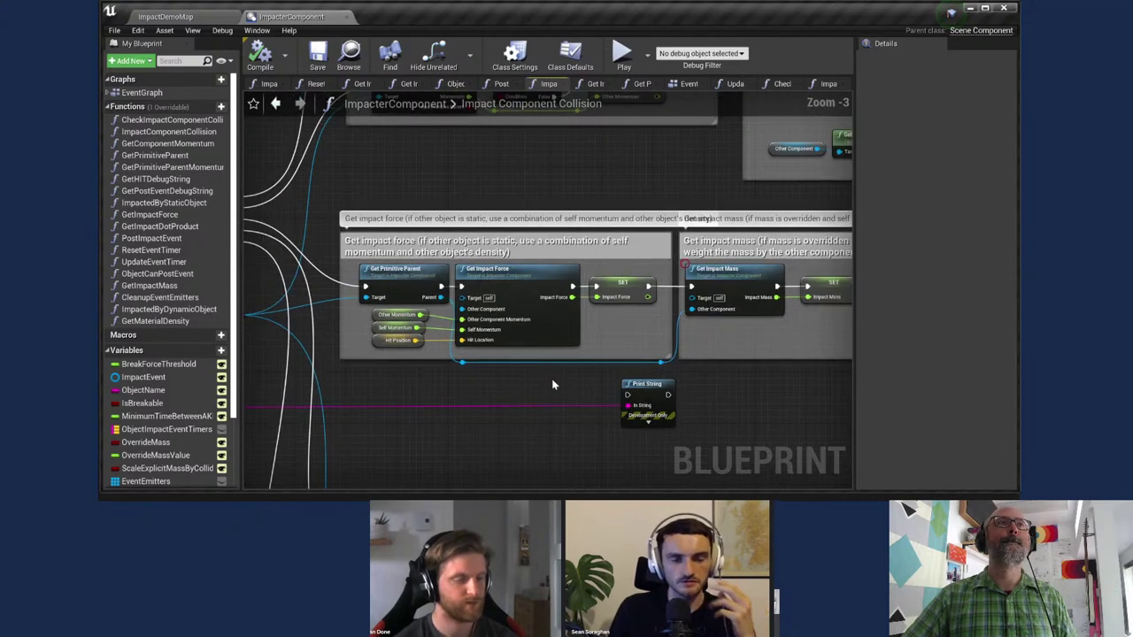
Step: Examine the Get momentum of each object group and the Get impact mass group in the Impact Component Collision graph
scroll(422, 245, "up", 5)
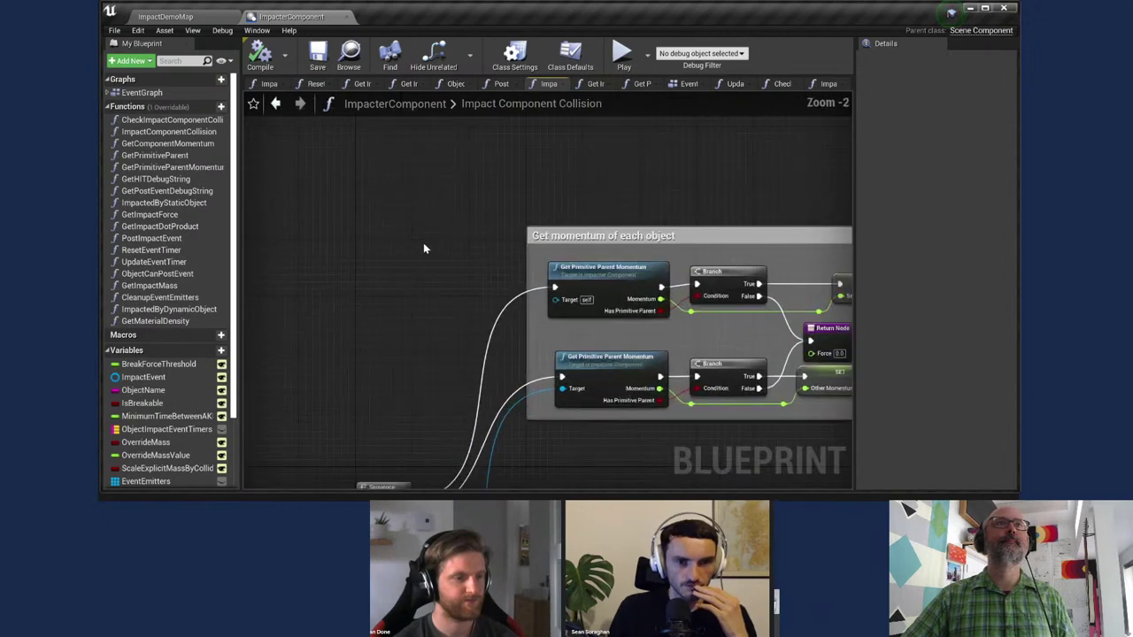
right_click_drag(450, 275, 261, 247)
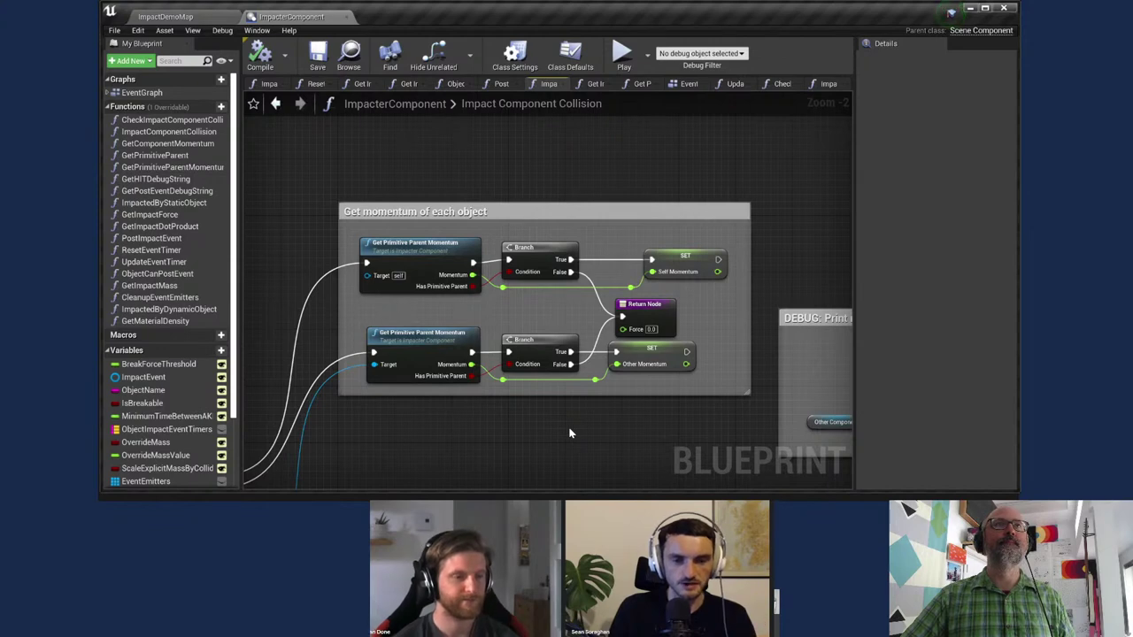
scroll(569, 433, "down", 4)
right_click_drag(567, 430, 532, 212)
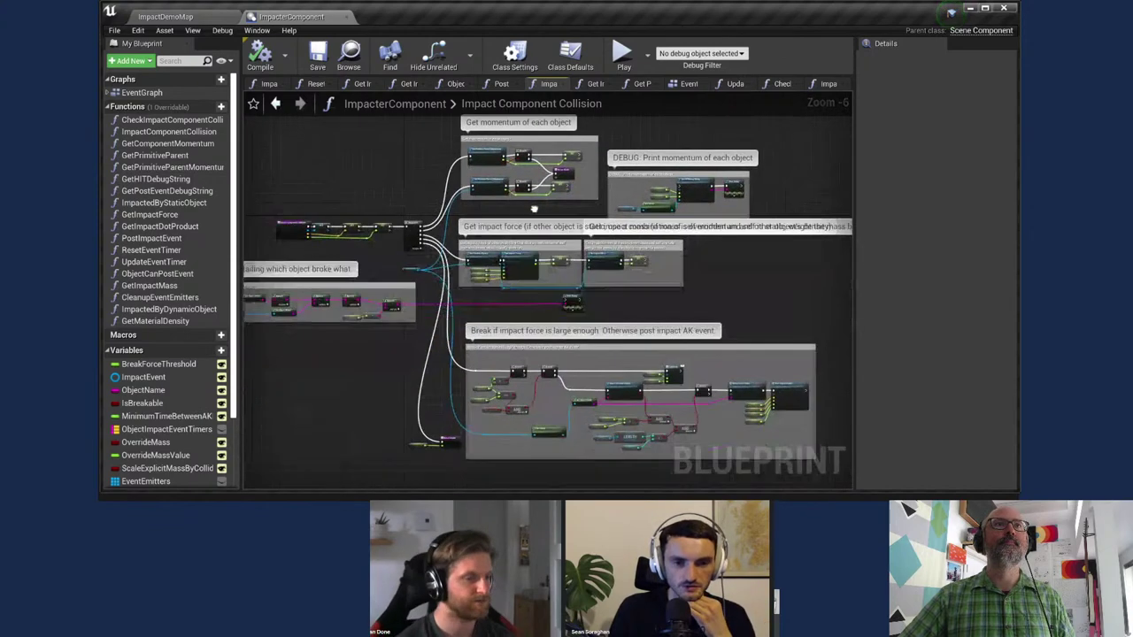
scroll(533, 213, "up", 4)
right_click_drag(487, 245, 424, 203)
scroll(444, 213, "down", 1)
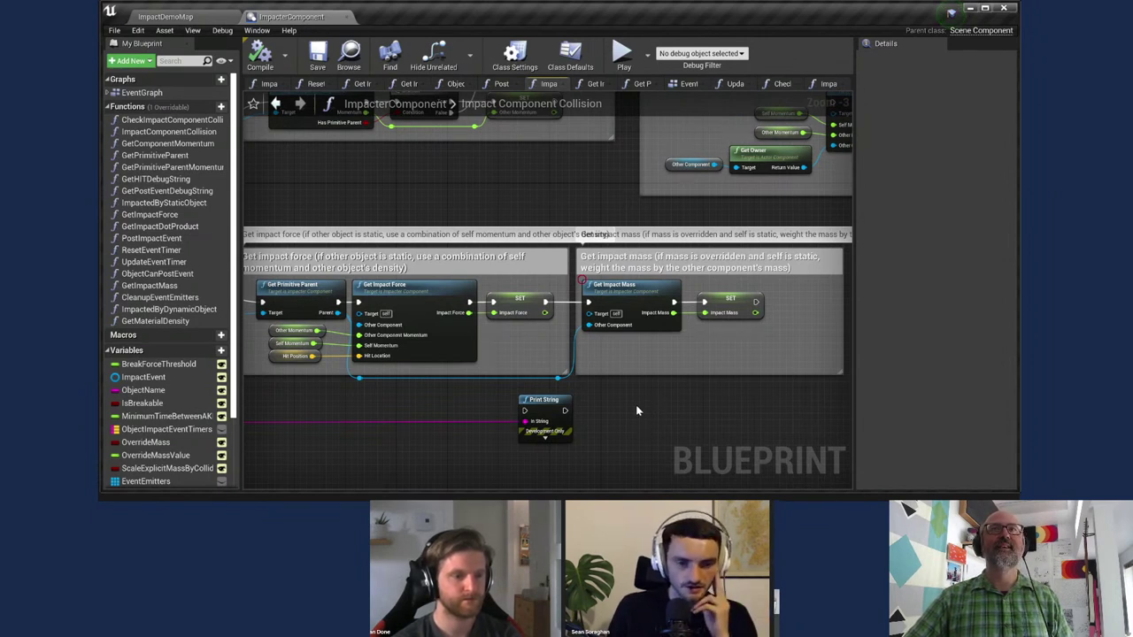
Step: Follow the group that breaks the object on a large enough impact force or otherwise posts the impact AK event
right_click_drag(636, 405, 722, 346)
scroll(721, 346, "down", 1)
right_click_drag(746, 413, 645, 186)
scroll(597, 176, "down", 1)
scroll(592, 182, "up", 1)
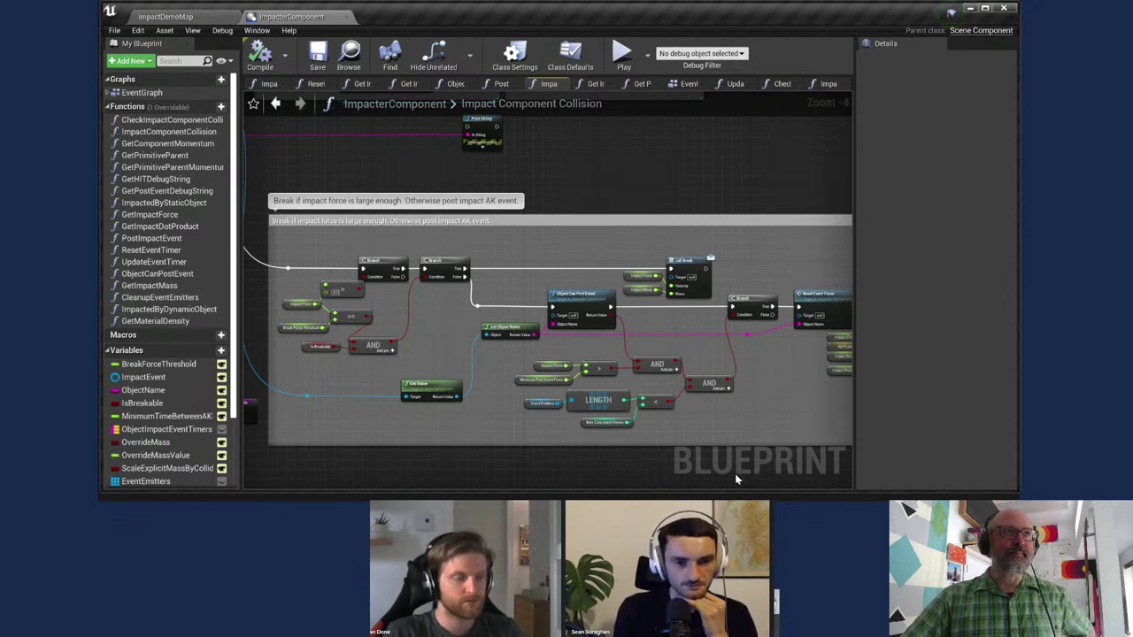
right_click_drag(738, 477, 575, 470)
scroll(577, 467, "down", 1)
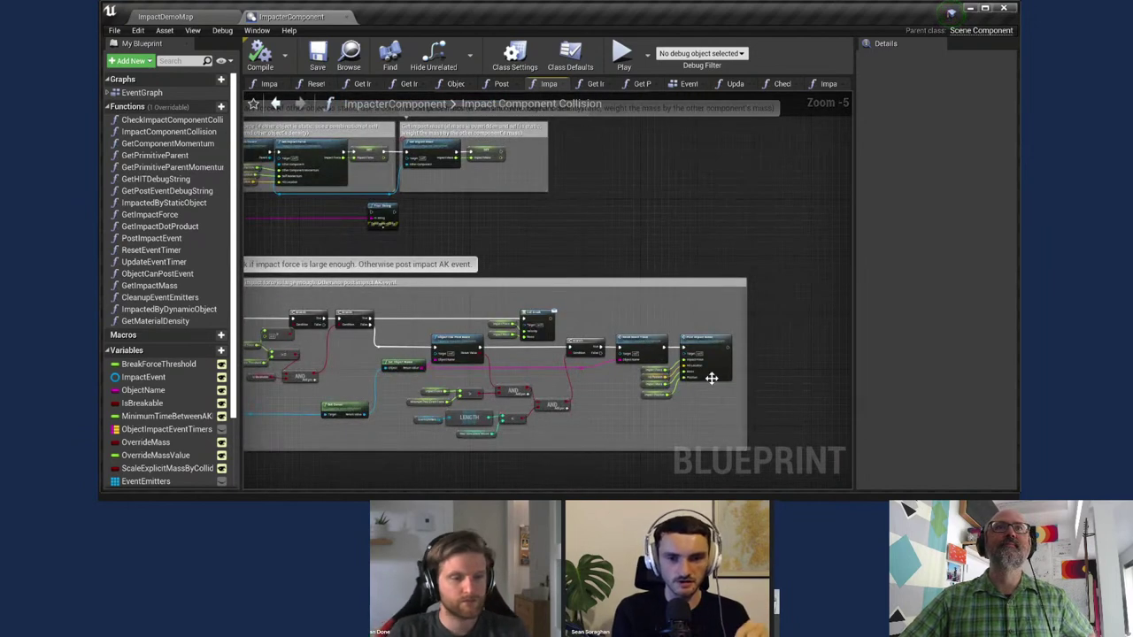
Step: Select the Post Impact Event node together with its Impact Force, Hit Position, Impact Mass and Impact Position inputs
scroll(712, 378, "up", 3)
right_click_drag(827, 369, 832, 316)
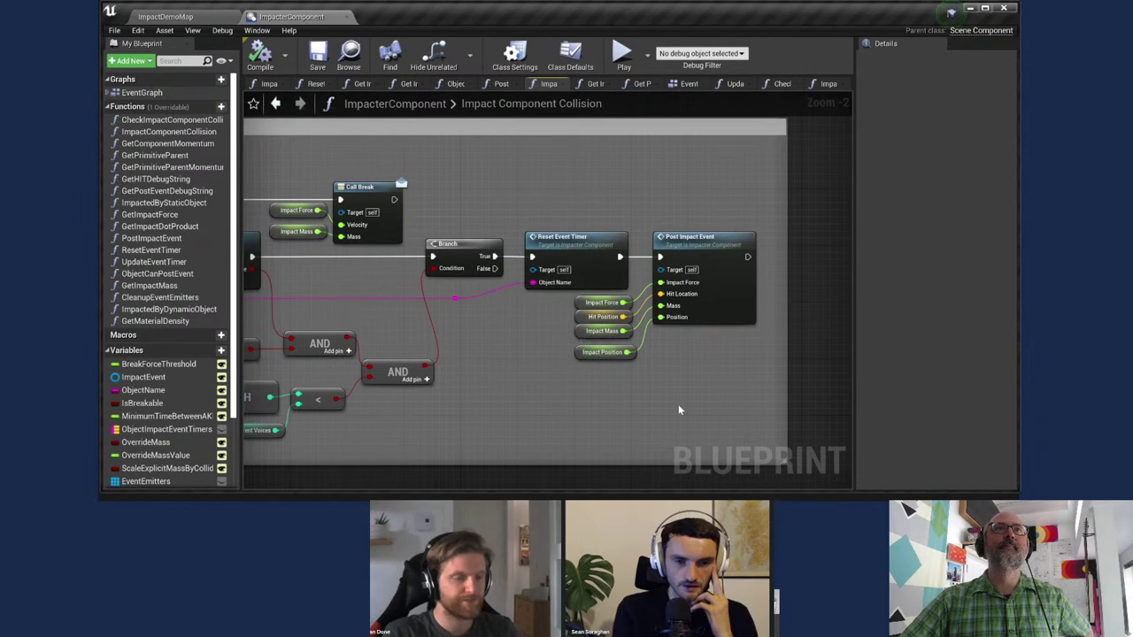
left_click_drag(798, 406, 585, 243)
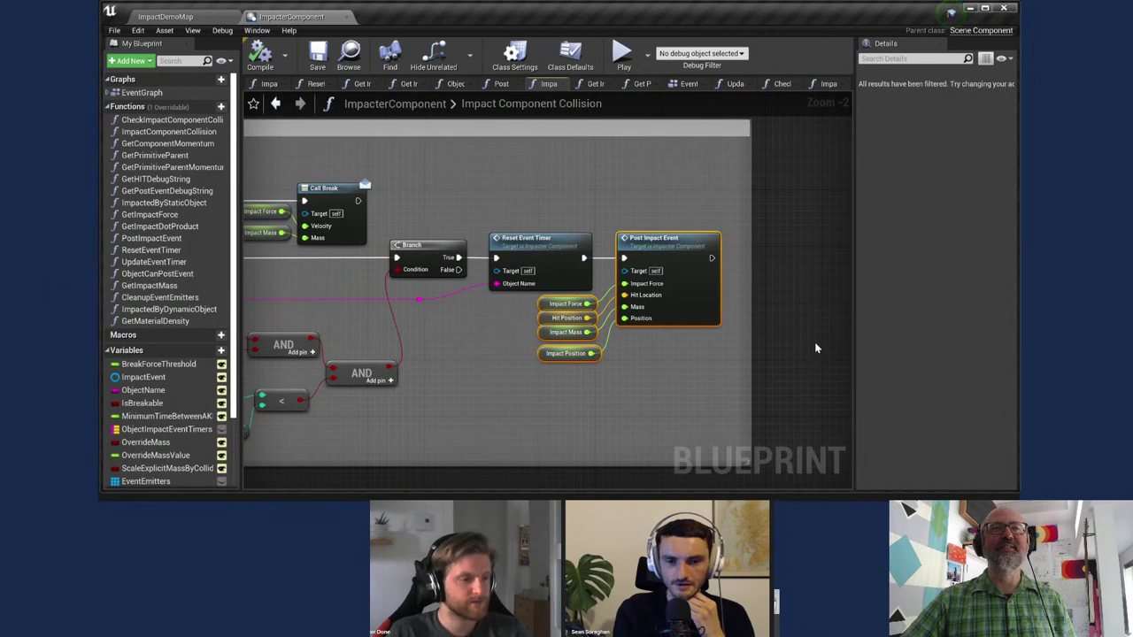
scroll(816, 345, "down", 1)
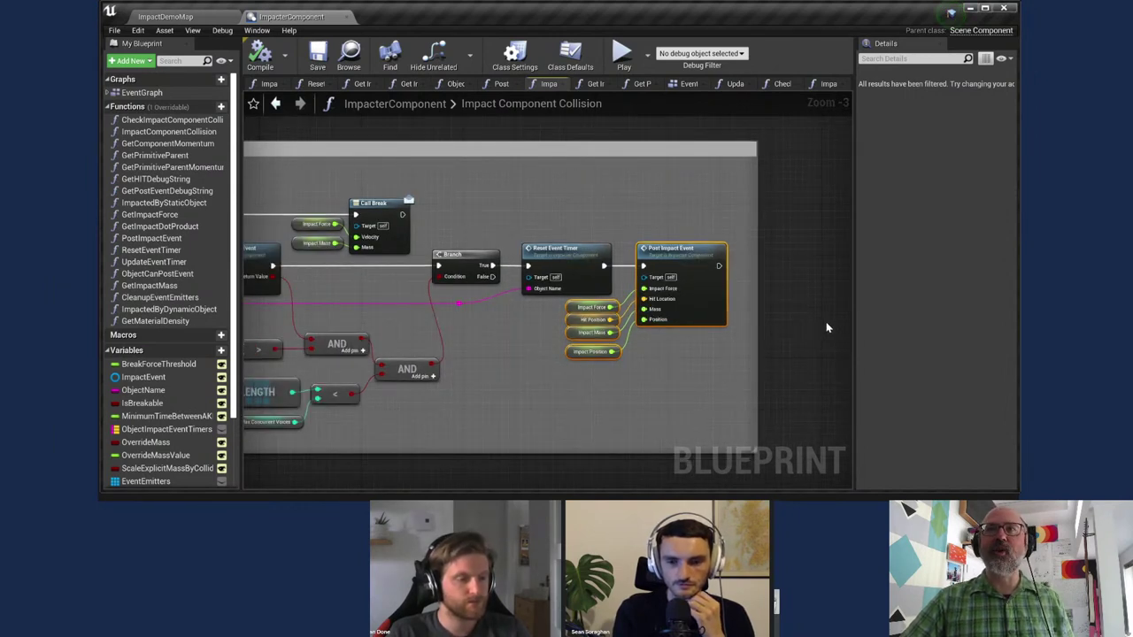
Step: In the ImpactDemoMap level, filter the World Outliner by "chair" and focus the viewport on the first BreakableChair actor
left_click(198, 18)
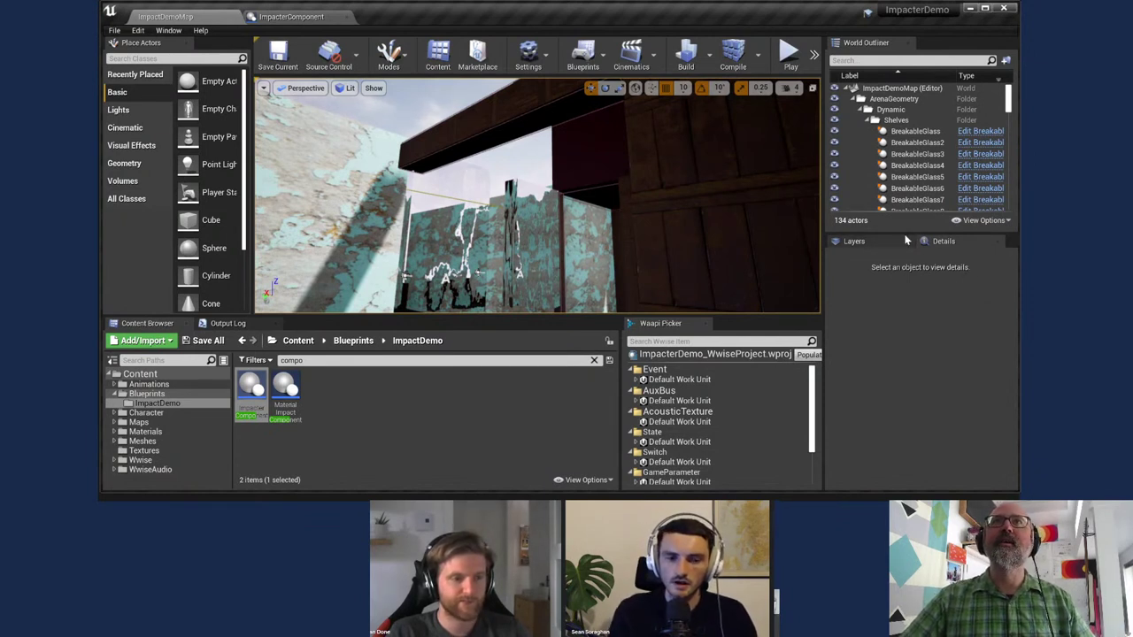
left_click(891, 62)
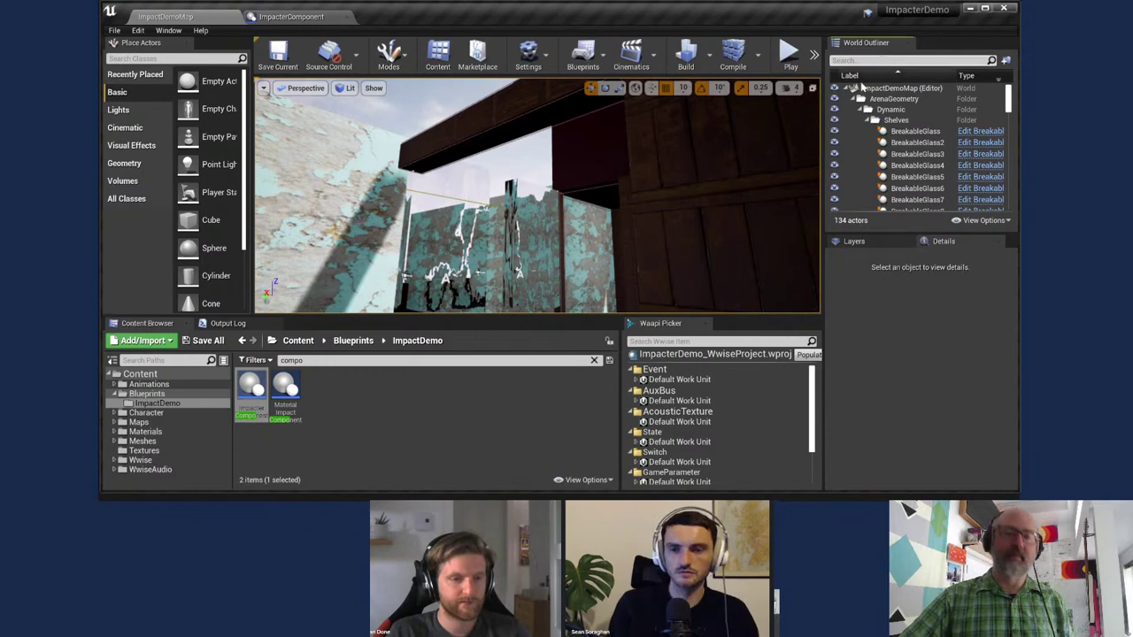
type("chair")
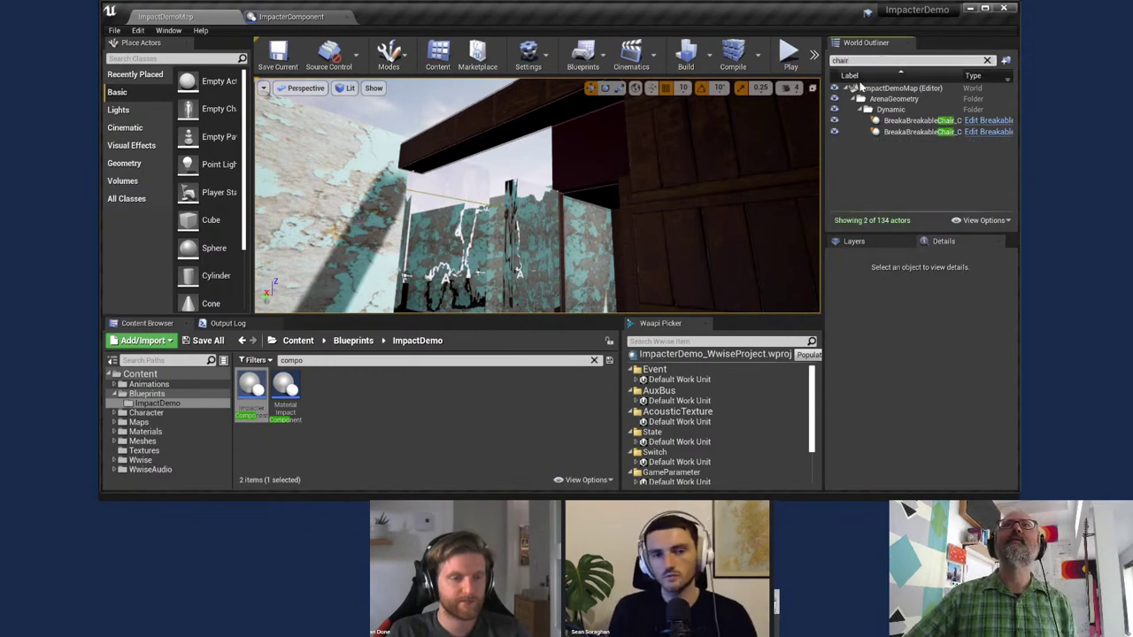
left_click(904, 121)
double_click(903, 121)
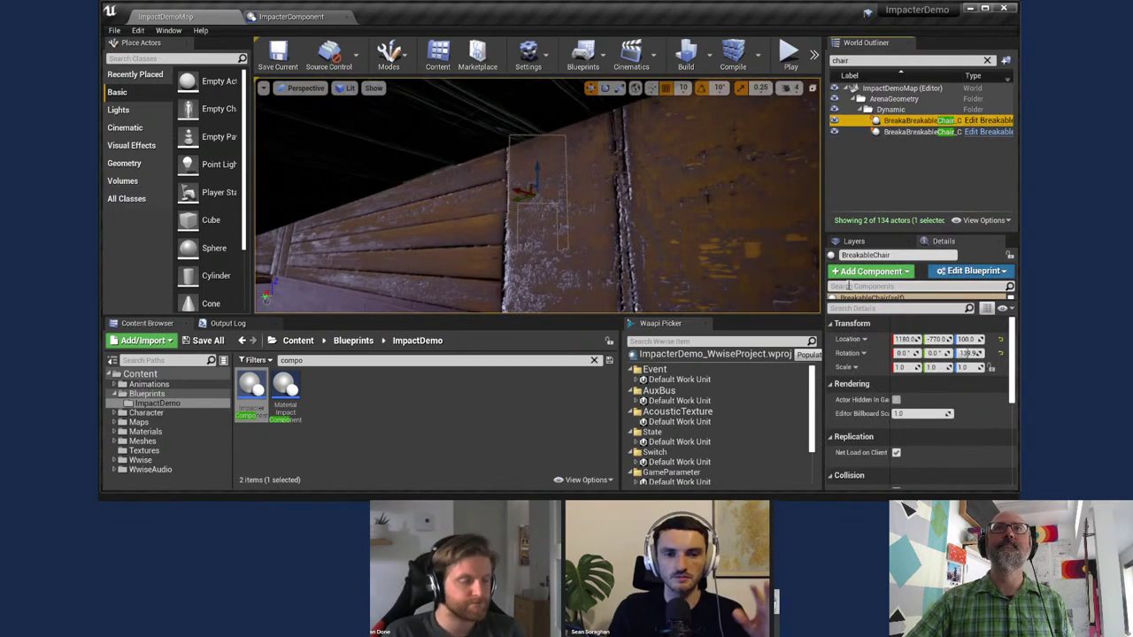
Step: Enlarge the selected chair's details area and open the BreakableChair blueprint for editing
left_click_drag(884, 234, 884, 174)
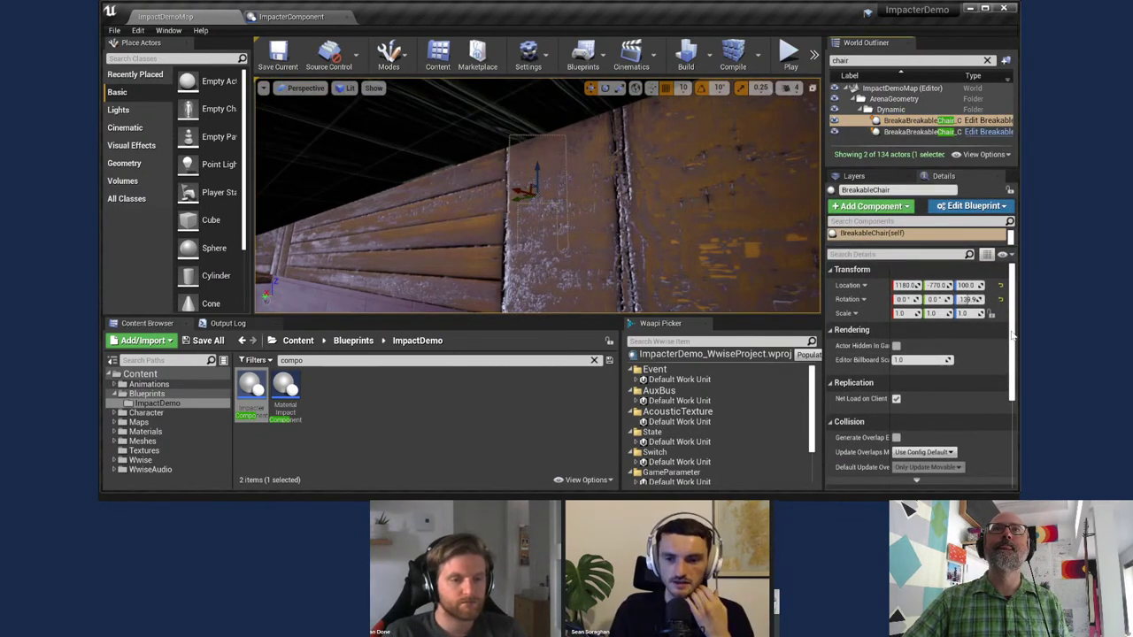
mouse_move(1015, 321)
left_mouse_down()
mouse_move(1015, 437)
mouse_move(1016, 310)
left_mouse_up()
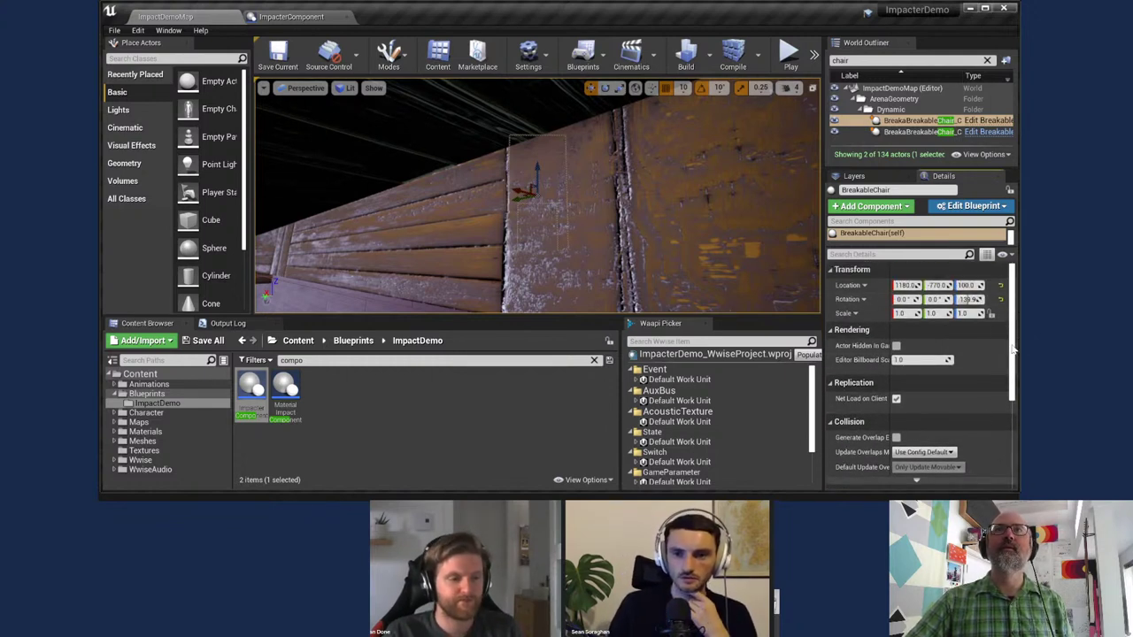
left_click(969, 121)
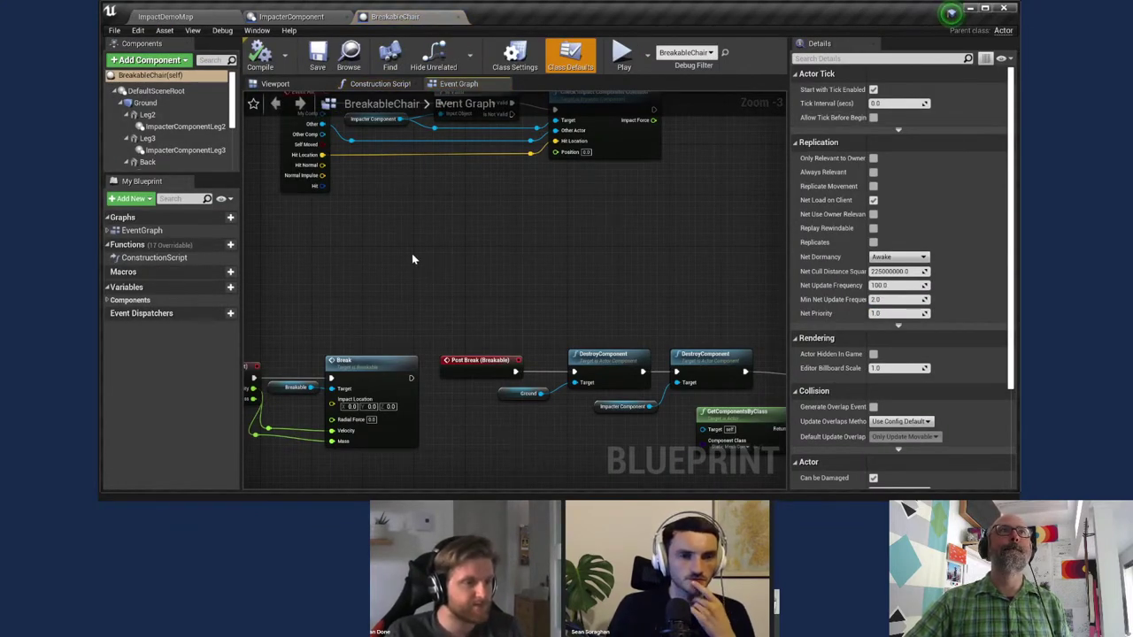
Step: Start and stop a play session from the BreakableChair blueprint, and return to the ImpactDemoMap level
left_click(622, 57)
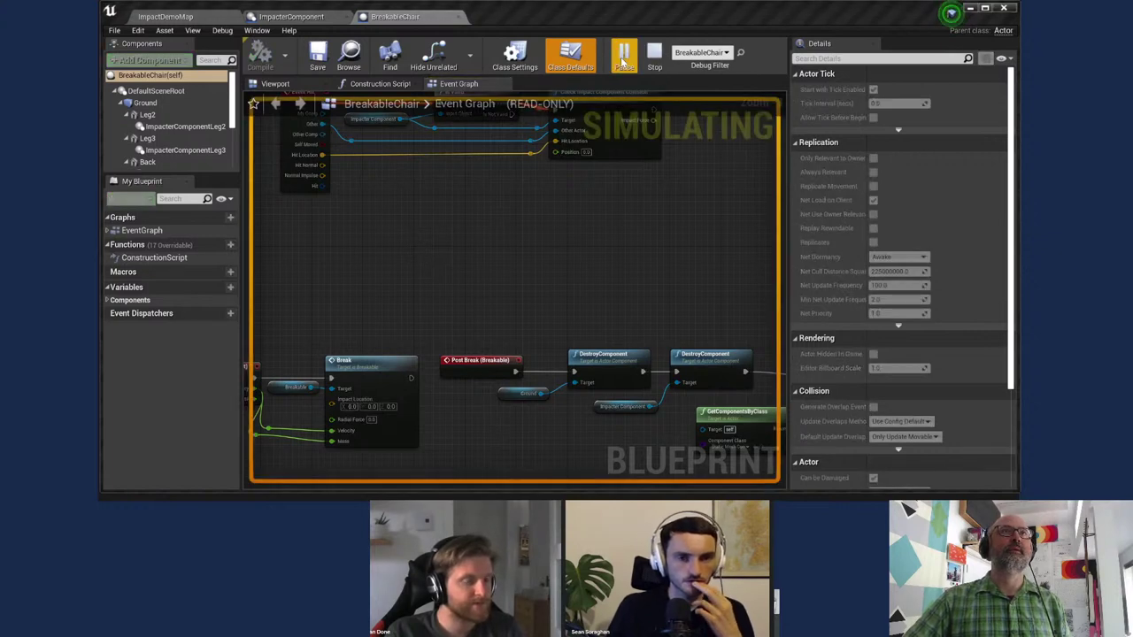
key("Escape")
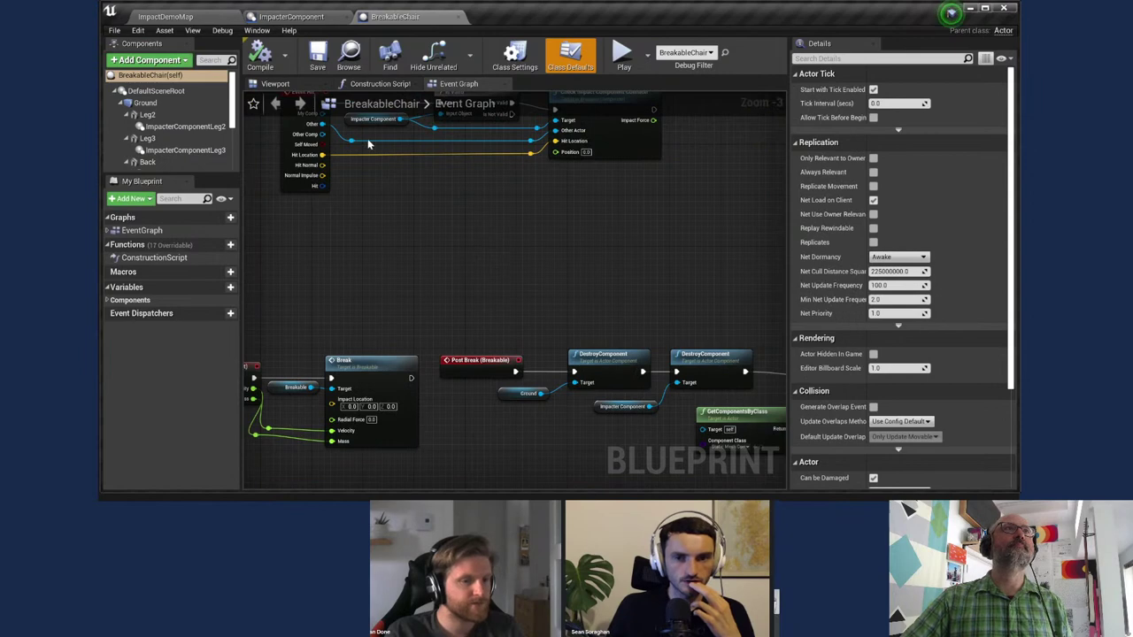
left_click(191, 21)
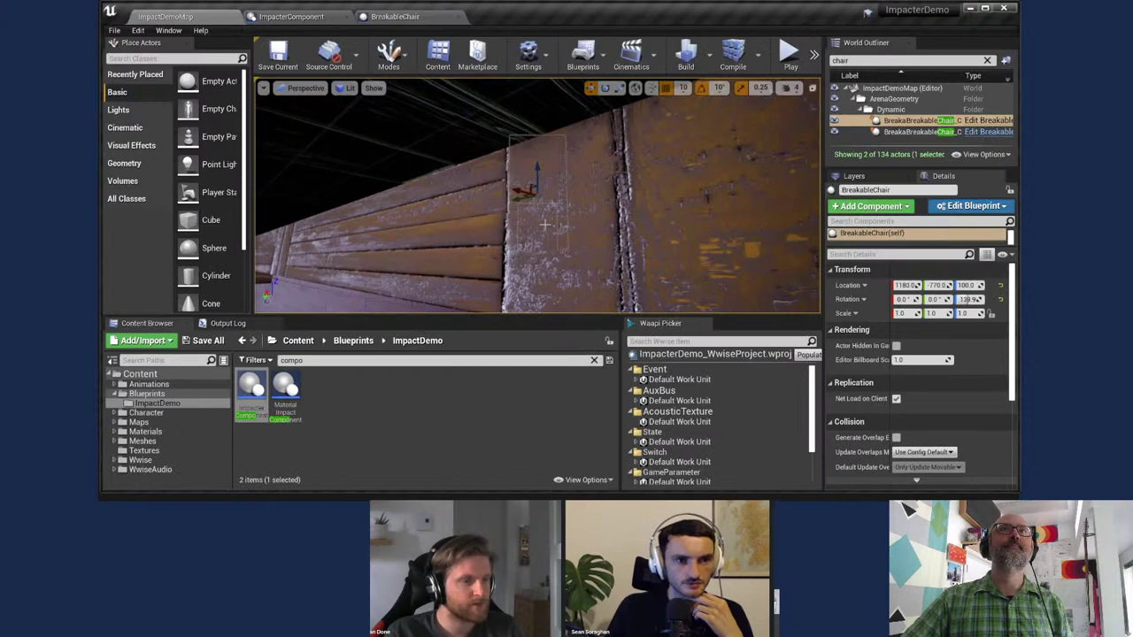
Step: Return to the BreakableChair blueprint, compile it and show the chair model in its viewport
left_click(413, 16)
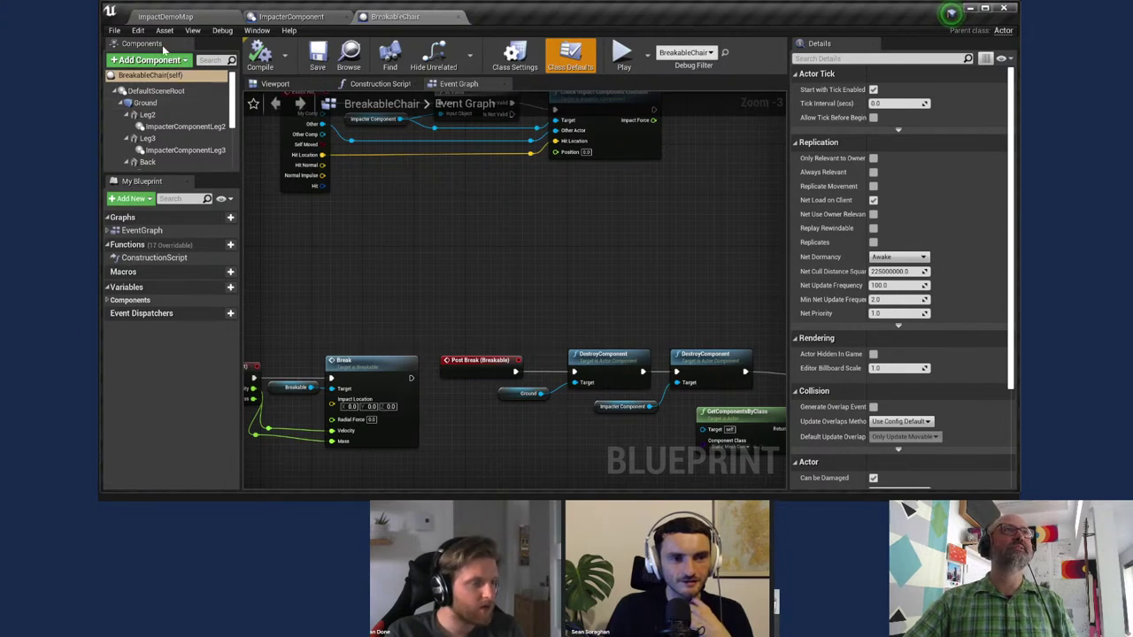
left_click(259, 57)
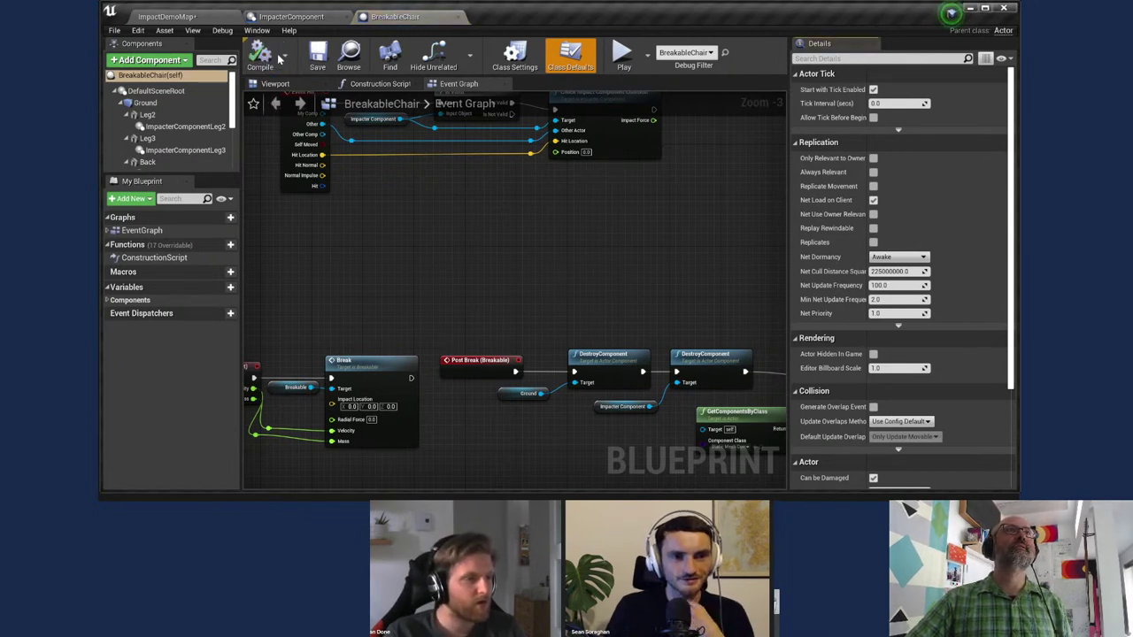
left_click(274, 85)
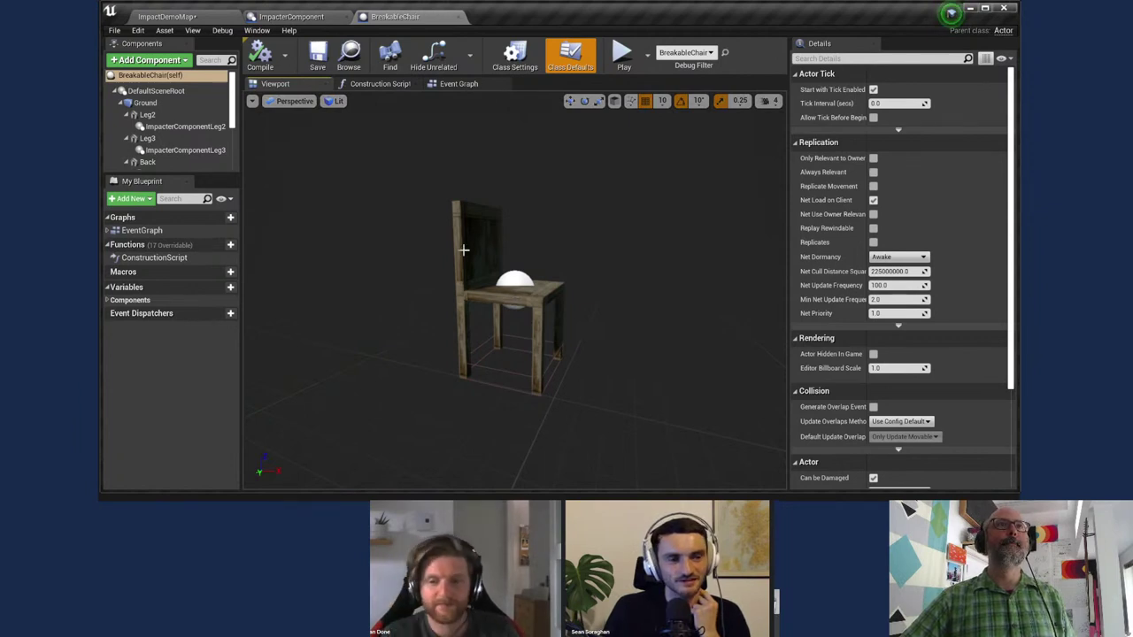
Step: Select the chair's Seat mesh and enlarge the components area to show the full component hierarchy
left_click(532, 300)
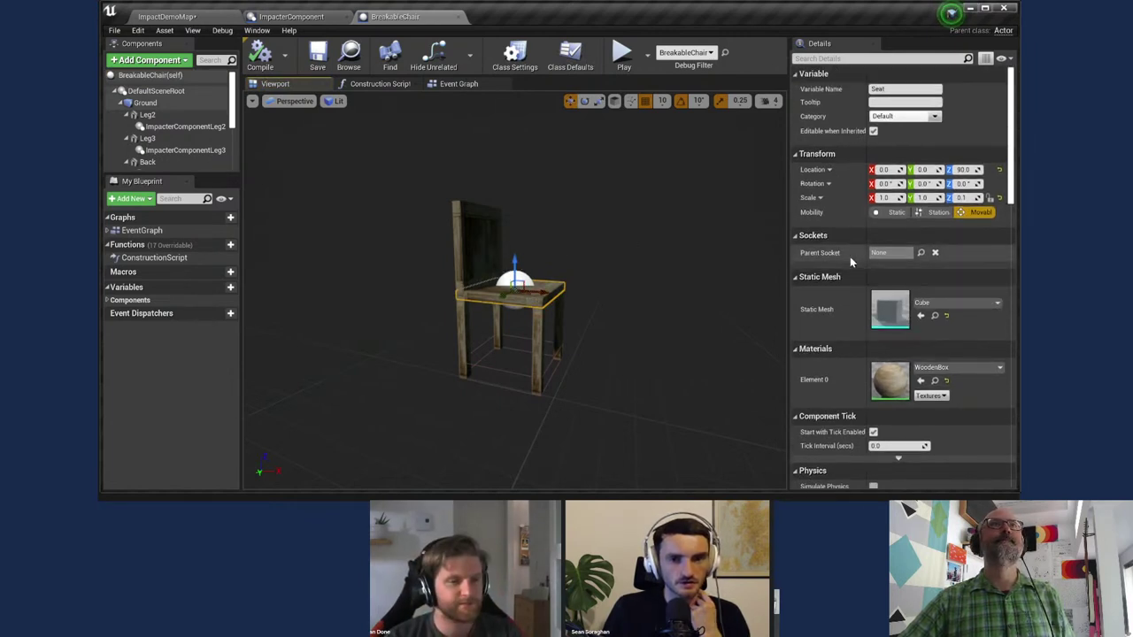
scroll(849, 257, "down", 3)
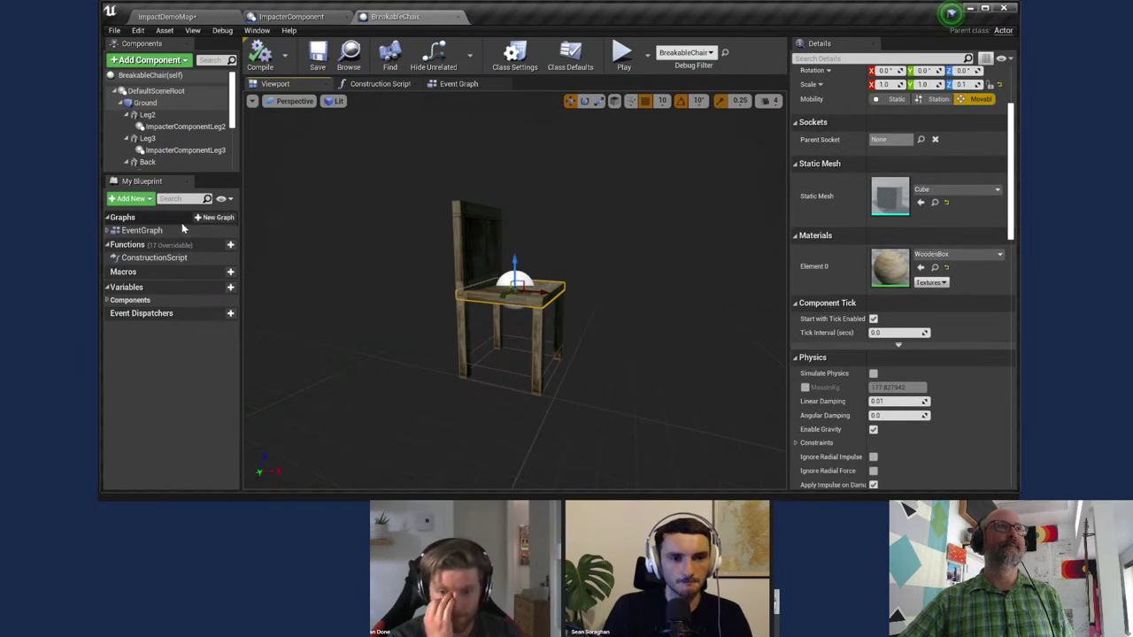
left_click_drag(163, 173, 164, 348)
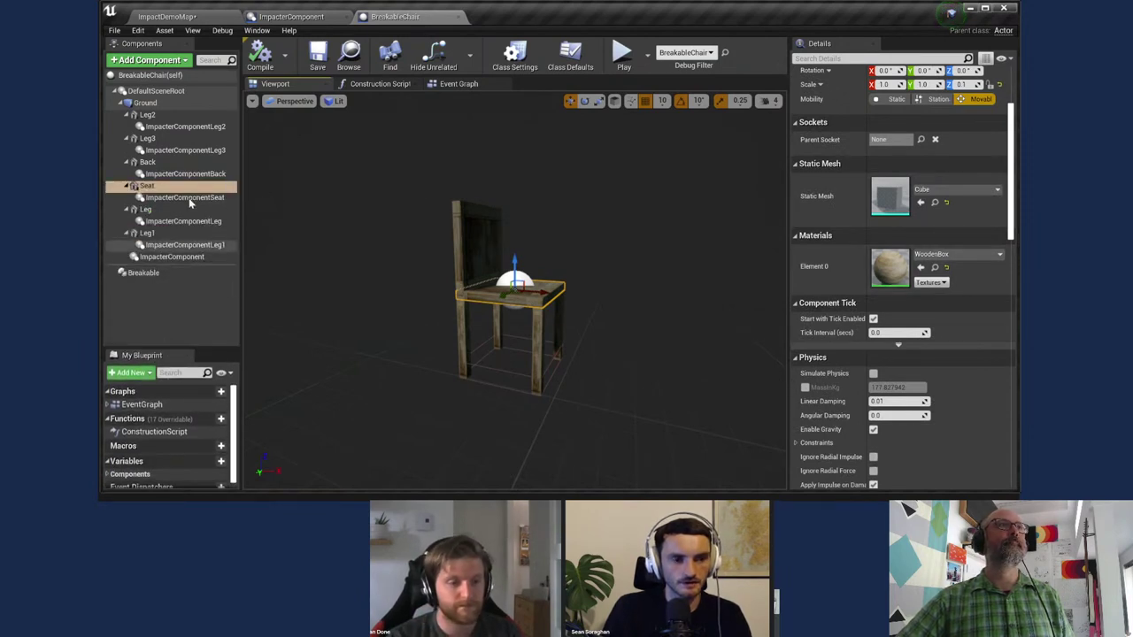
Step: Inspect the chair's DefaultSceneRoot and the Ground box component's details through to its event list
left_click(159, 91)
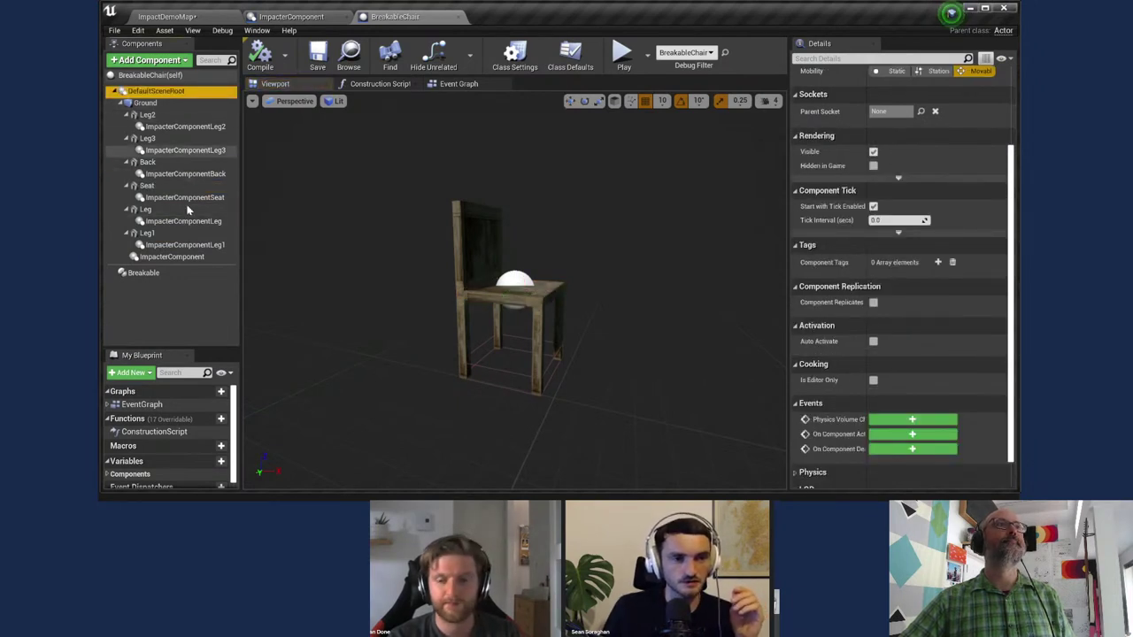
left_click(177, 103)
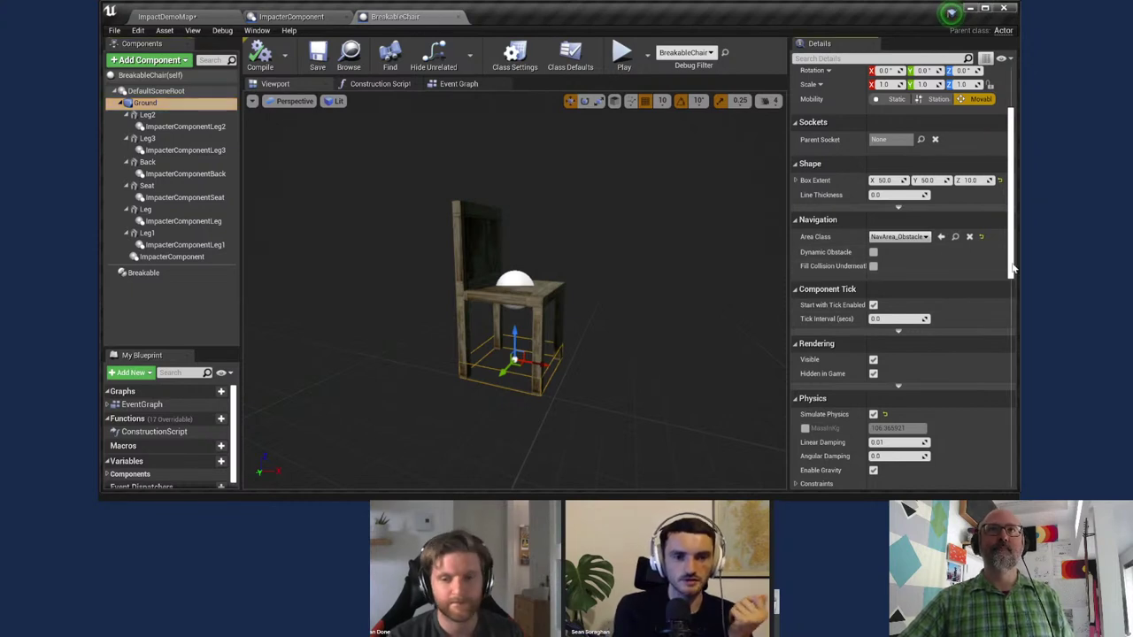
left_click_drag(1013, 268, 1014, 472)
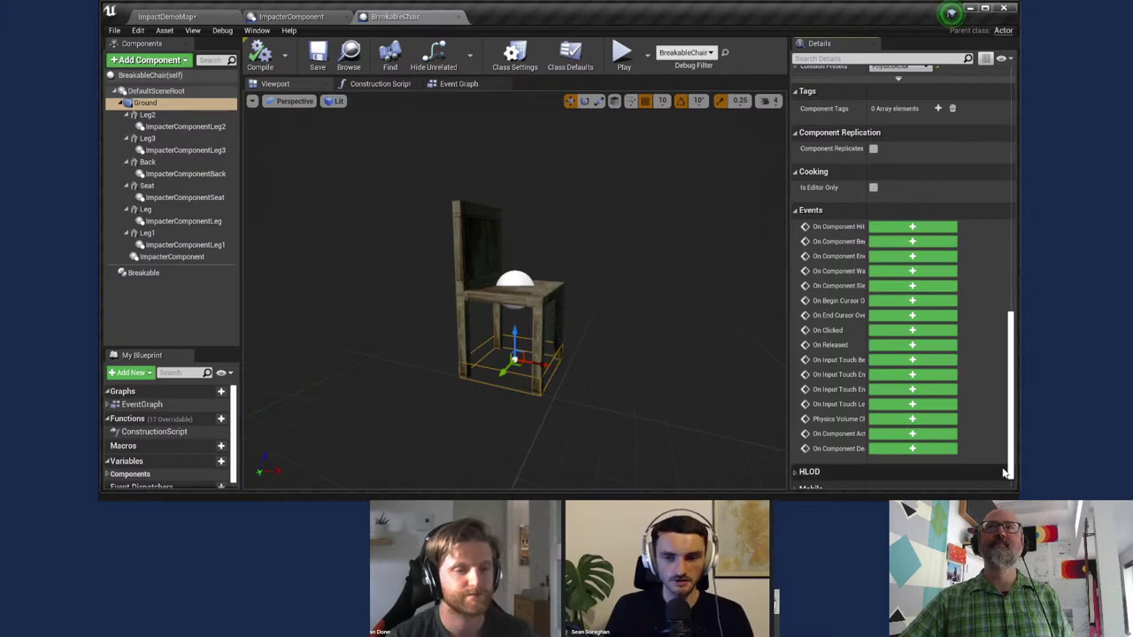
mouse_move(1010, 474)
left_mouse_down()
mouse_move(1011, 236)
mouse_move(1015, 487)
left_mouse_up()
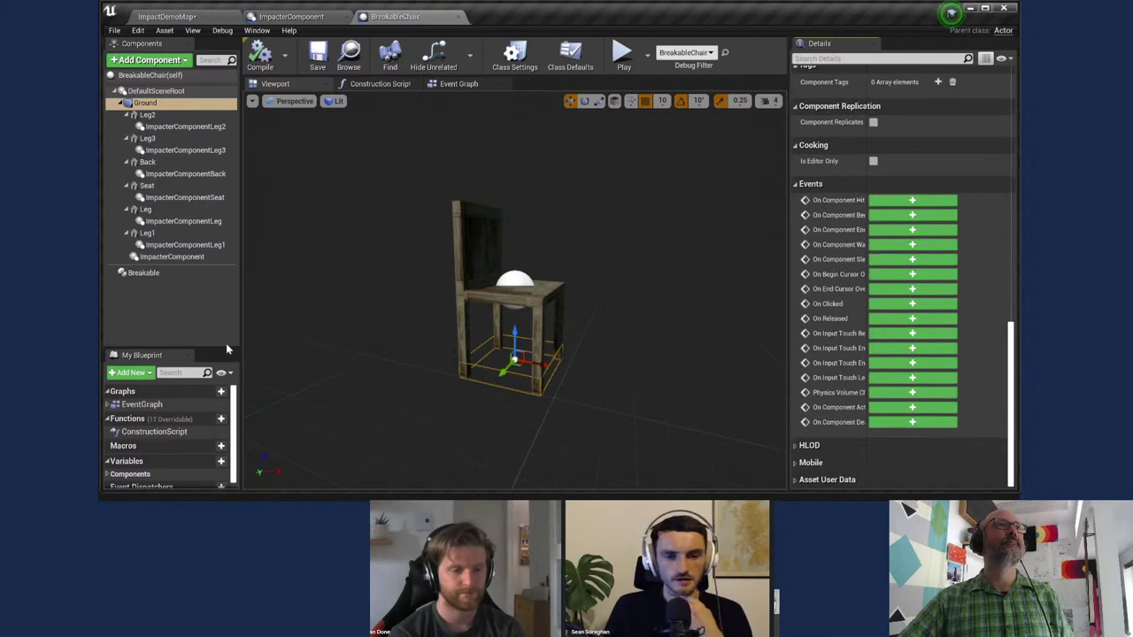
Step: Examine the Default settings of the ImpacterComponent attached to the chair's Ground component
left_click(164, 257)
left_click_drag(1014, 333, 1013, 108)
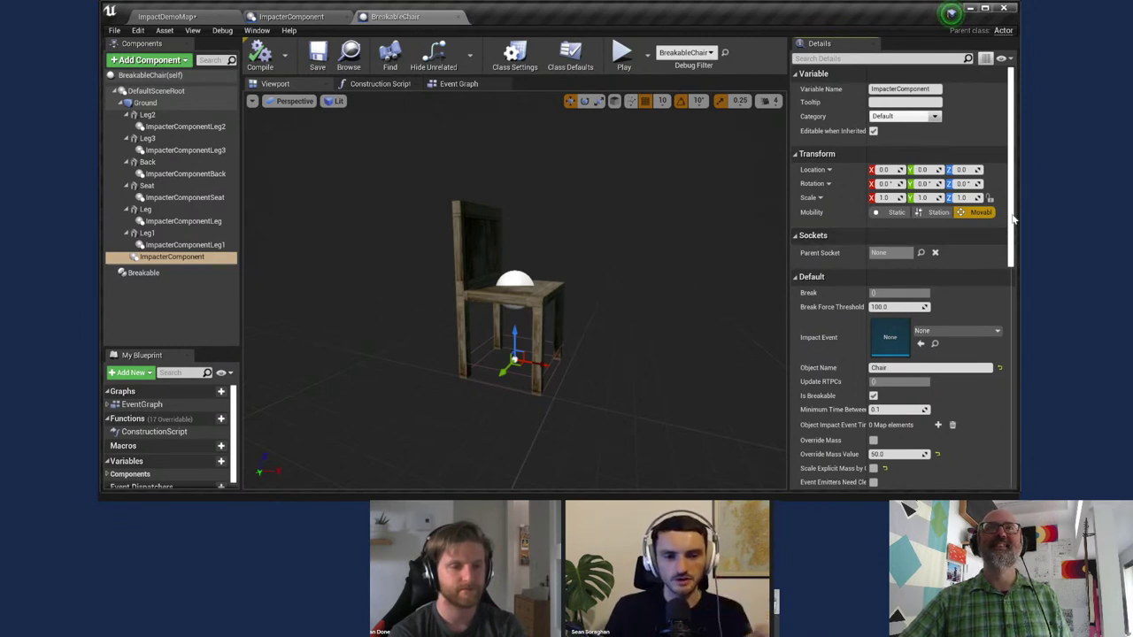
left_click_drag(1014, 219, 1014, 250)
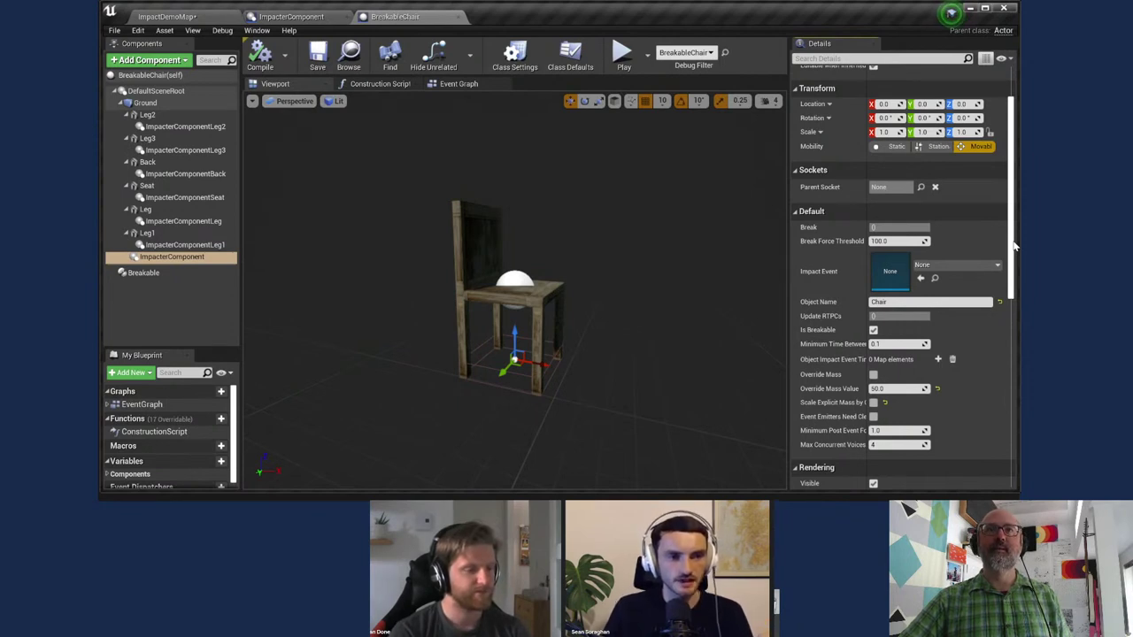
Step: Go through the impacter components of the chair's legs, seat and back to compare their Default settings
left_click(155, 246)
left_click(156, 221)
left_click(157, 199)
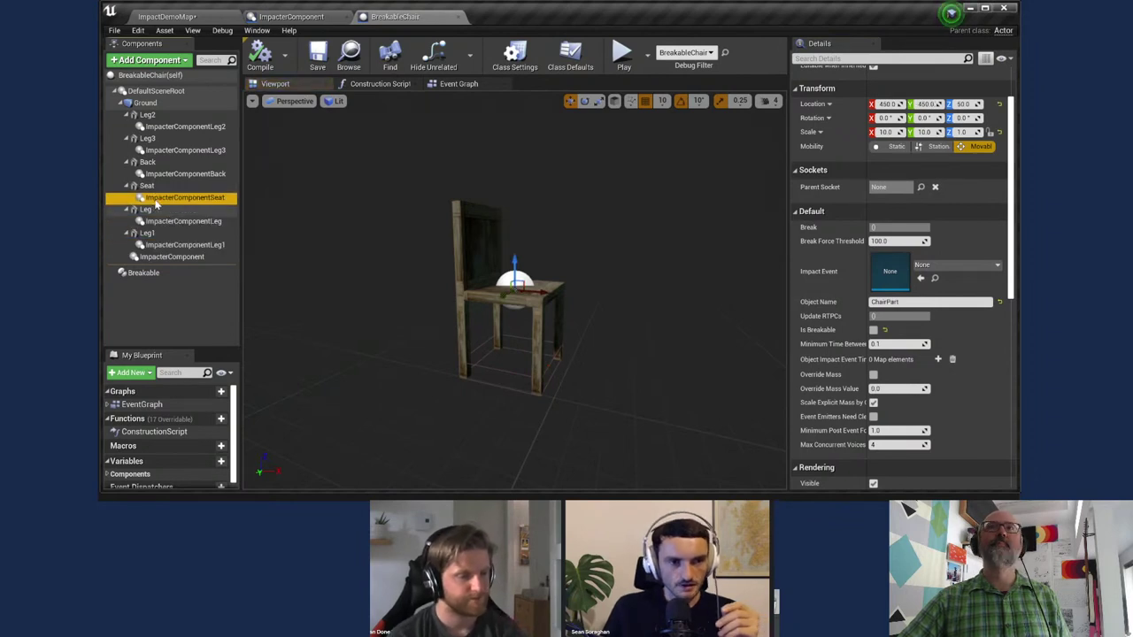
left_click(146, 186)
left_click(168, 174)
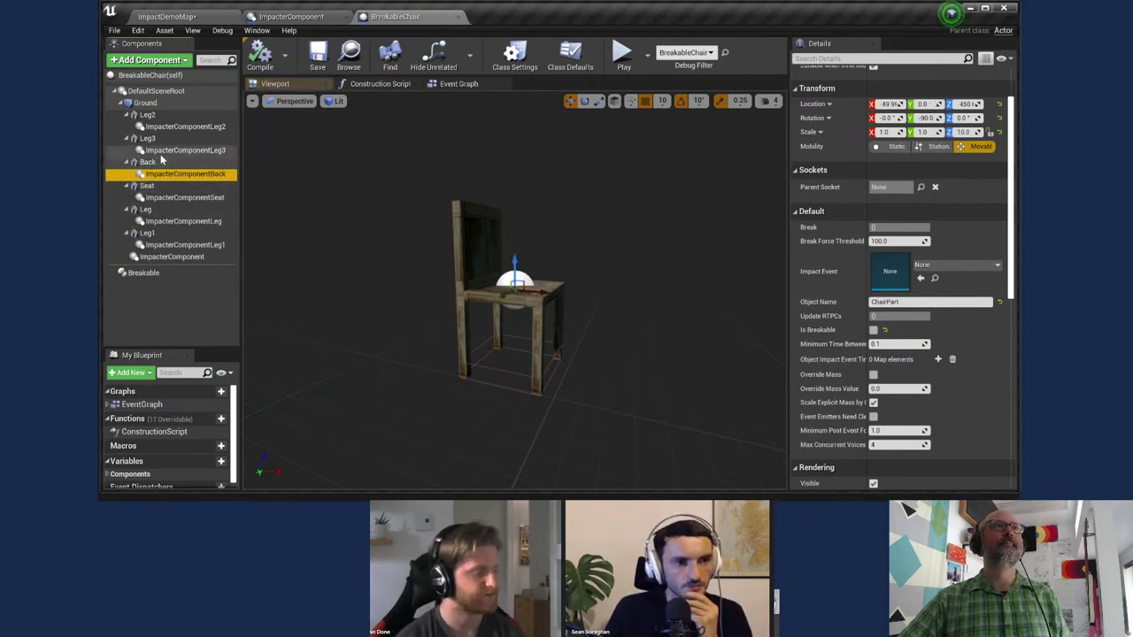
left_click(164, 151)
left_click(168, 126)
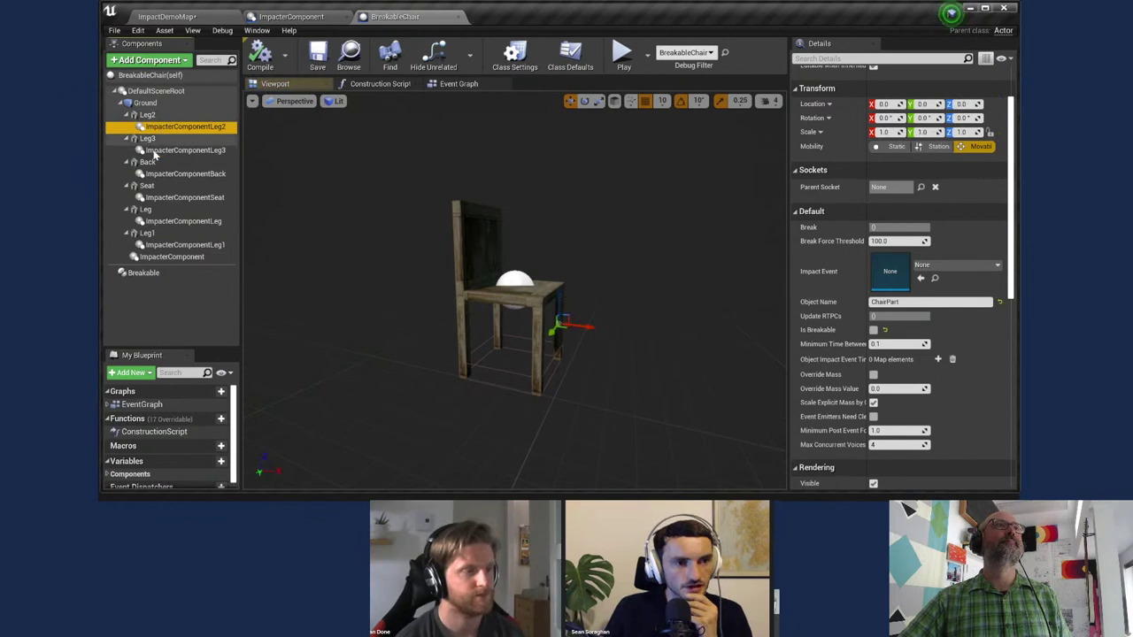
Step: Inspect the chair's Back mesh and the Default settings of its ImpacterComponentBack
left_click(147, 163)
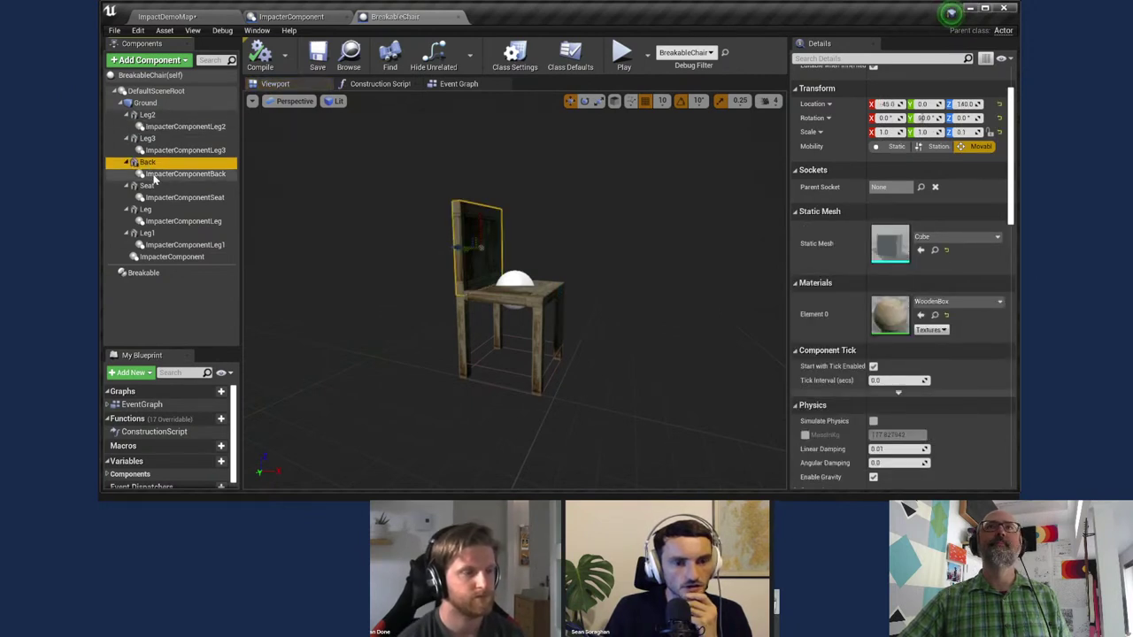
left_click(168, 174)
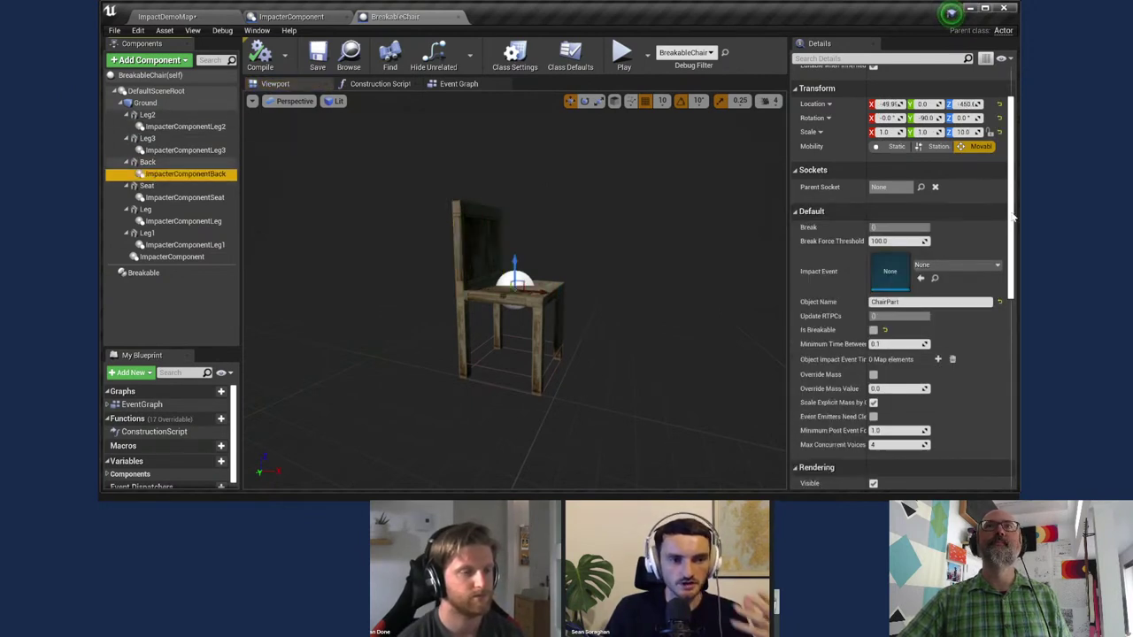
scroll(1014, 222, "down", 2)
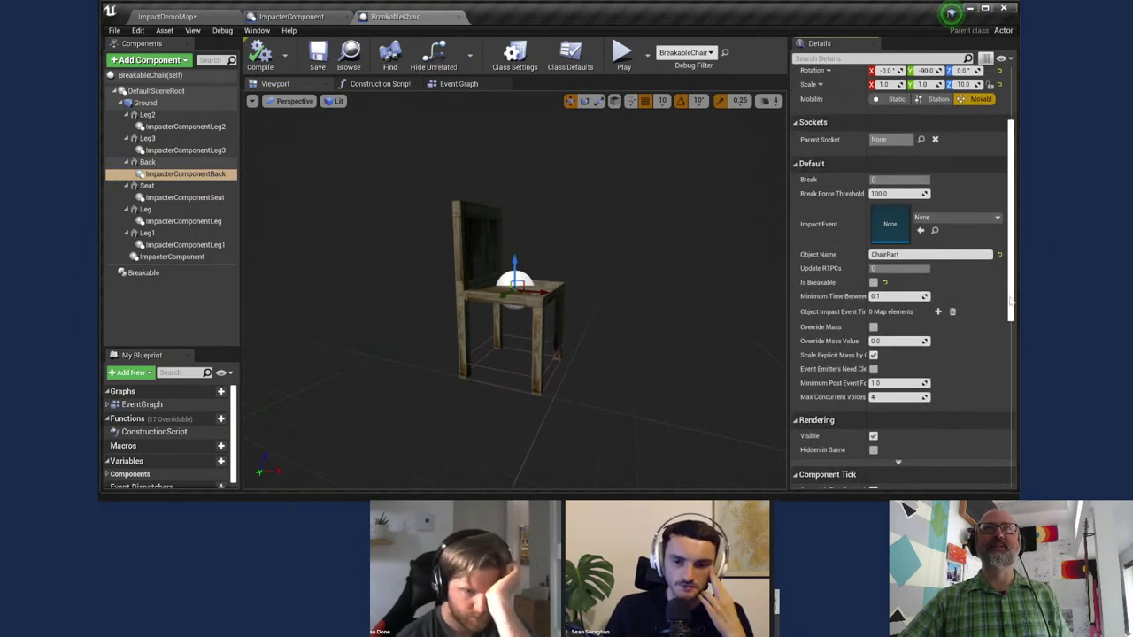
mouse_move(1012, 281)
left_mouse_down()
mouse_move(1015, 303)
mouse_move(1017, 272)
left_mouse_up()
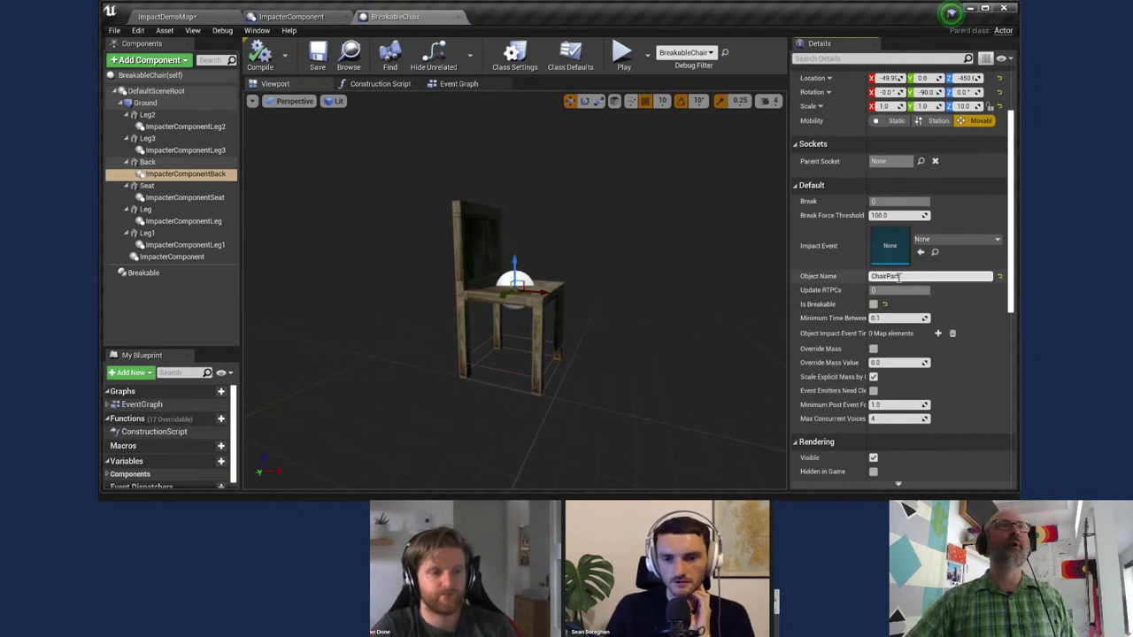
Step: Check the Object Name setting of ImpacterComponentSeat, ImpacterComponentLeg and ImpacterComponentLeg1
left_click(178, 198)
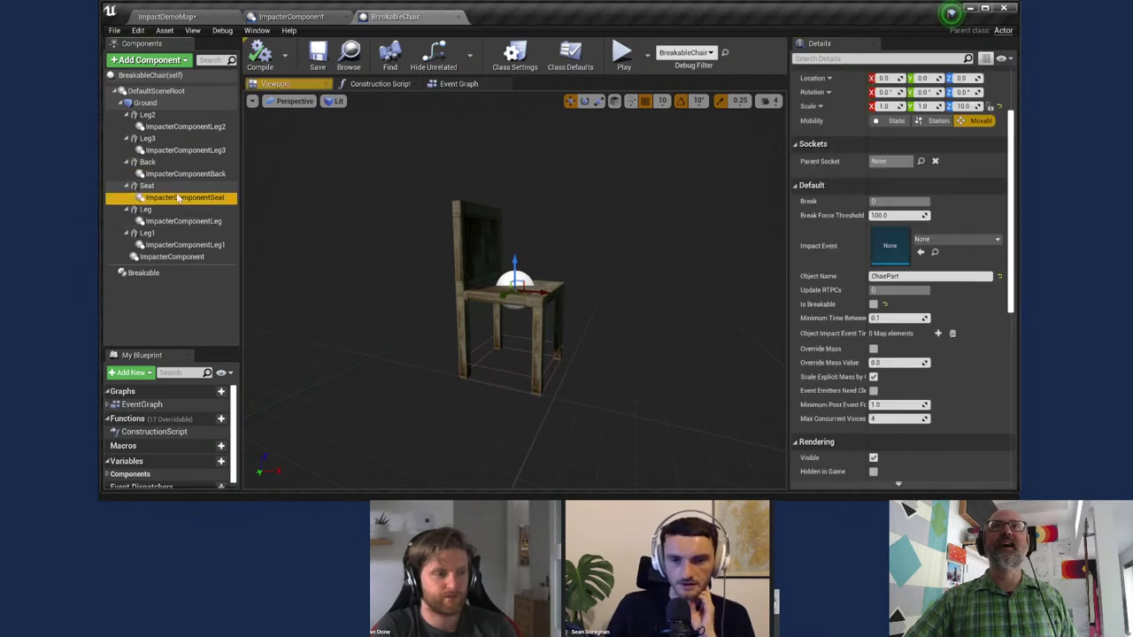
left_click(183, 221)
left_click(185, 246)
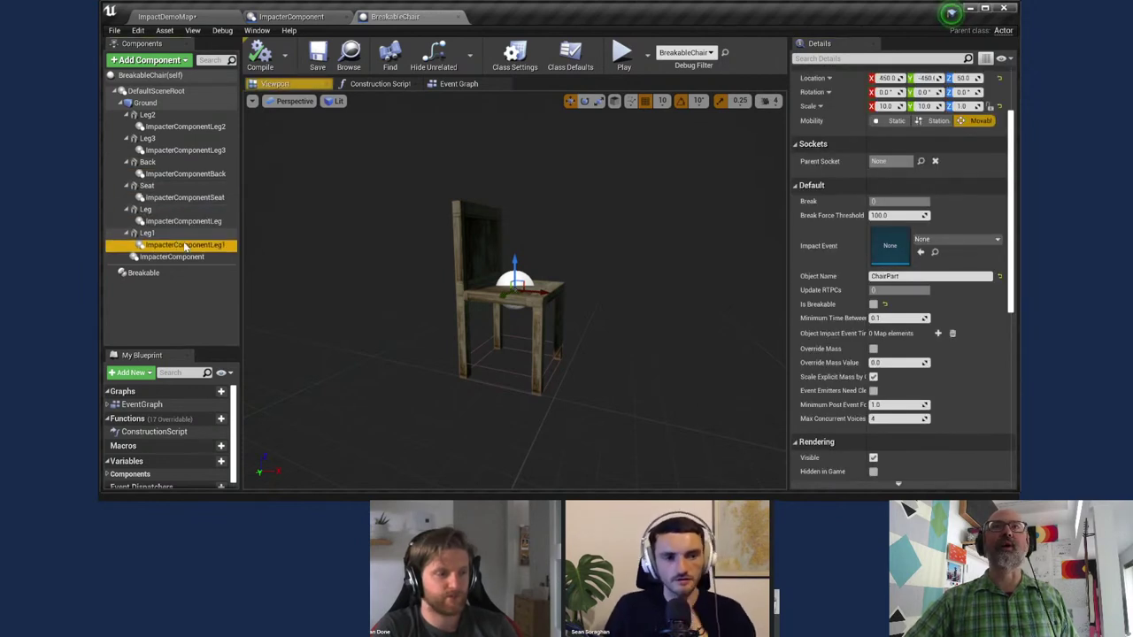
Step: Select the whole chair's ImpacterComponent and widen the property name column so its labels read in full
left_click(184, 257)
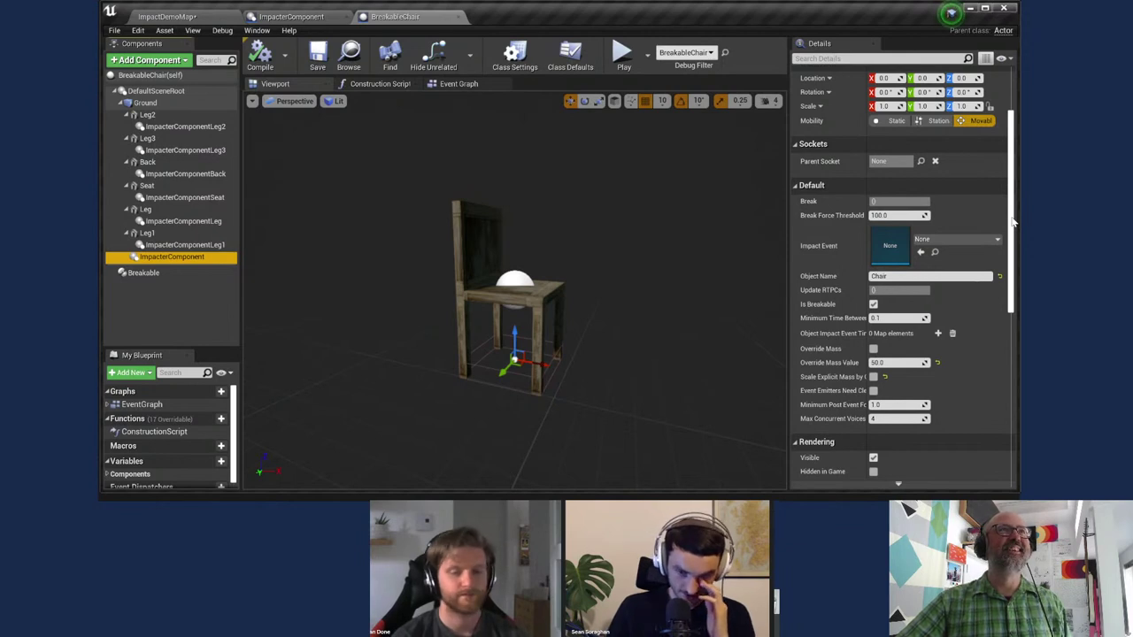
left_click(1011, 218)
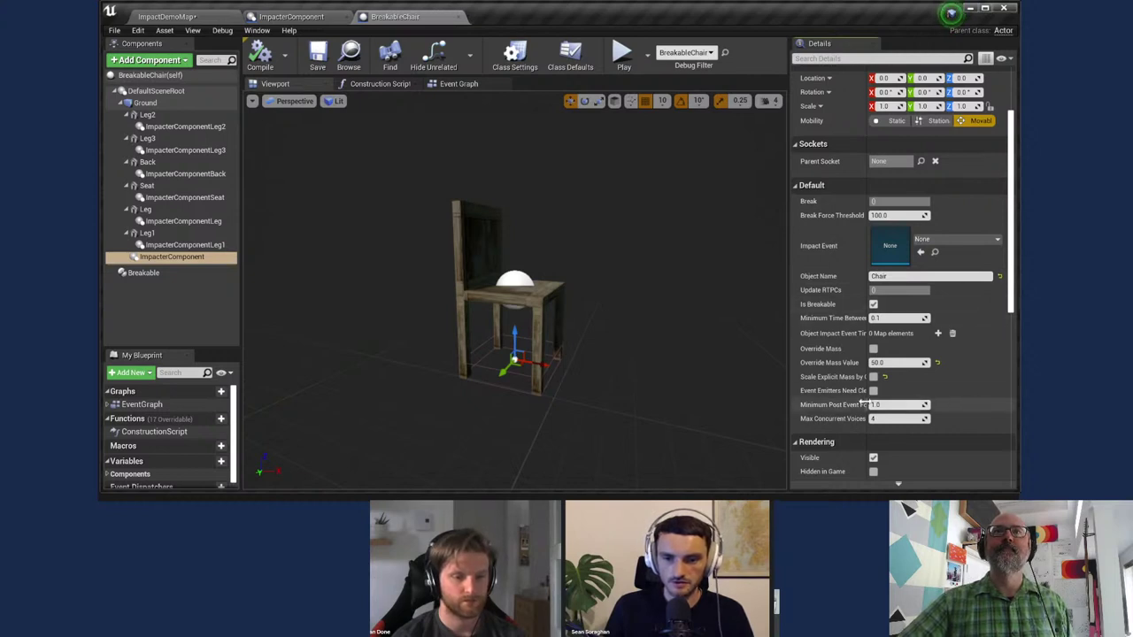
left_click_drag(862, 403, 910, 403)
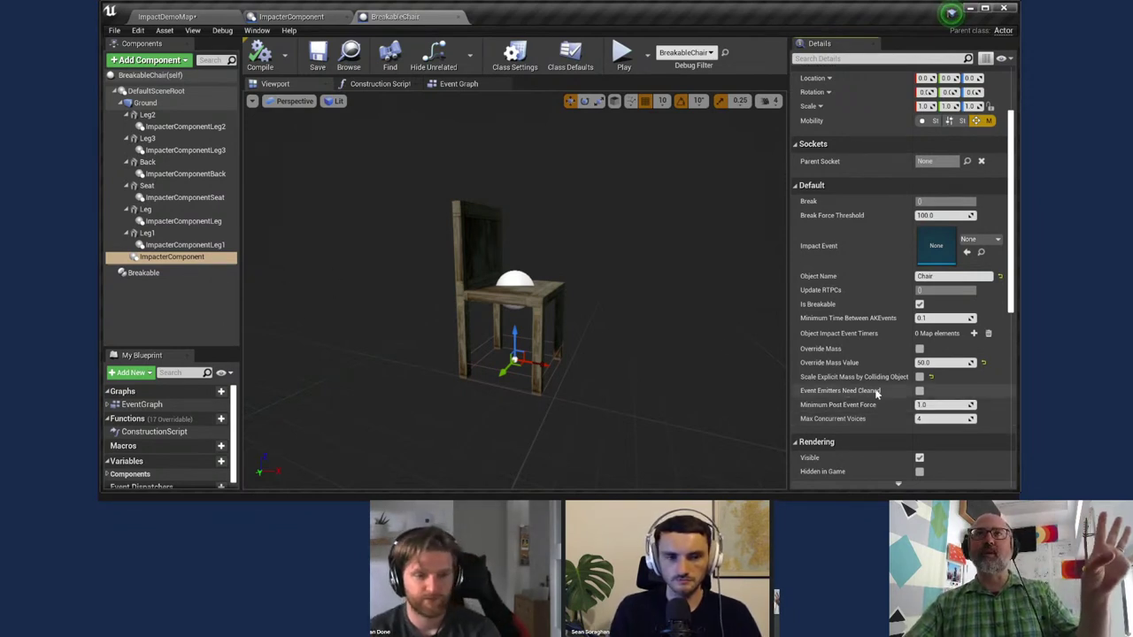
Step: Review the Leg1 mesh's physics and collision settings, and the Default settings of its ImpacterComponentLeg1
left_click(200, 236)
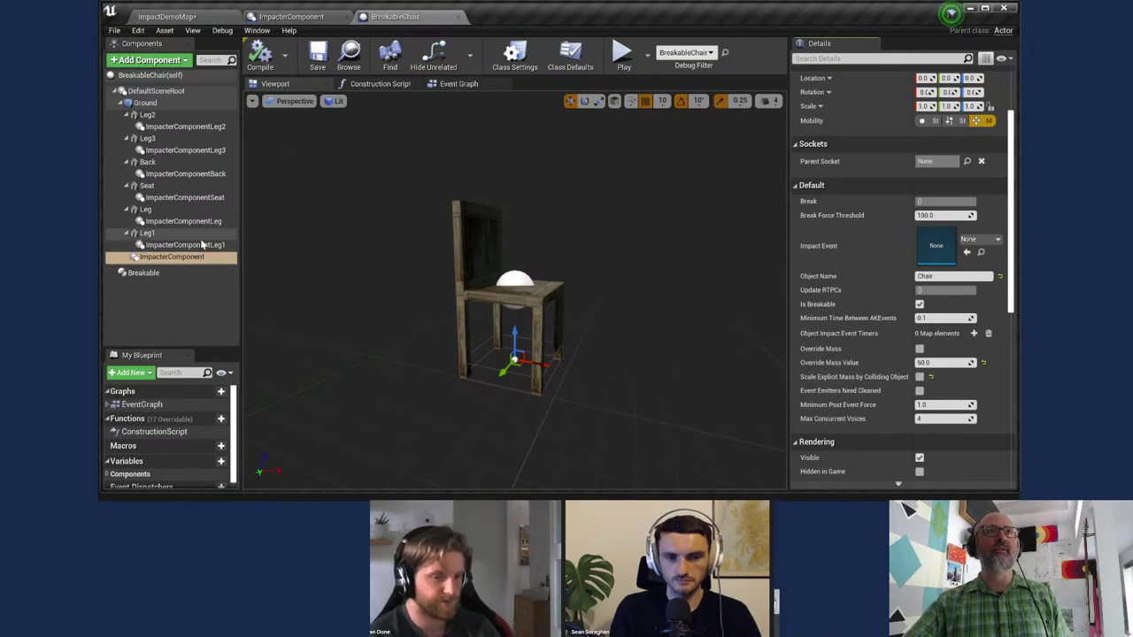
scroll(873, 358, "down", 3)
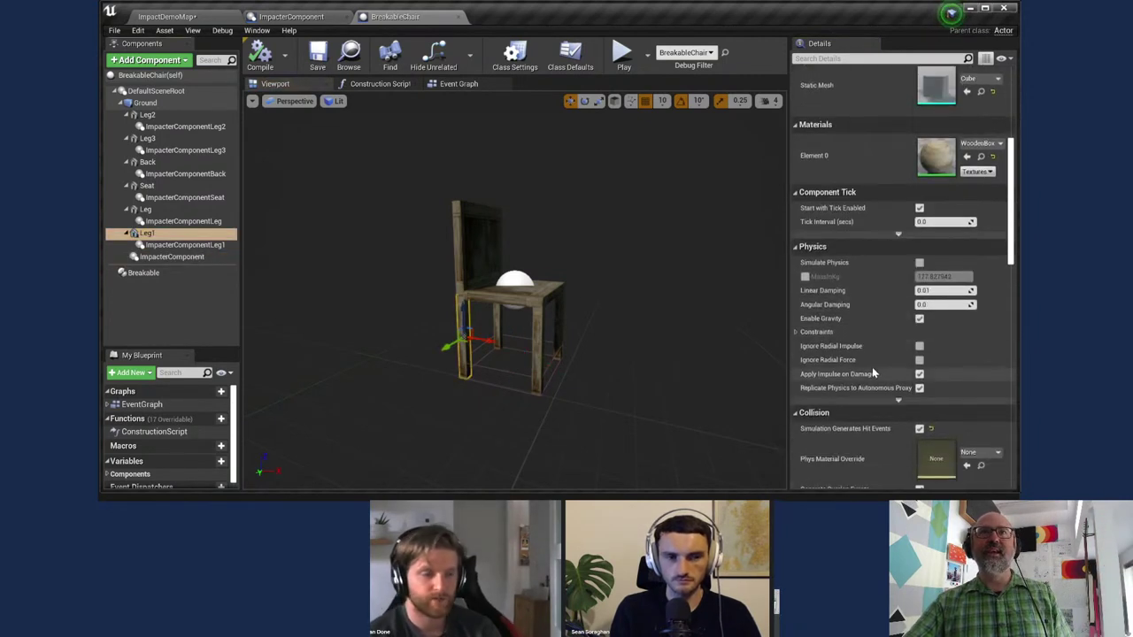
scroll(882, 403, "down", 3)
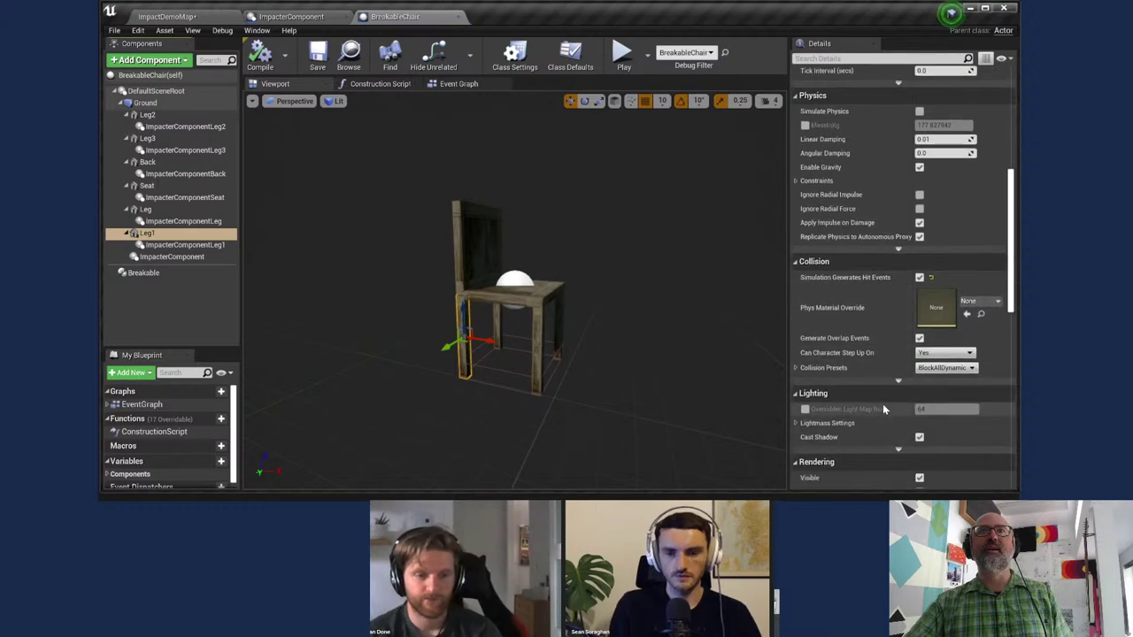
scroll(883, 400, "up", 5)
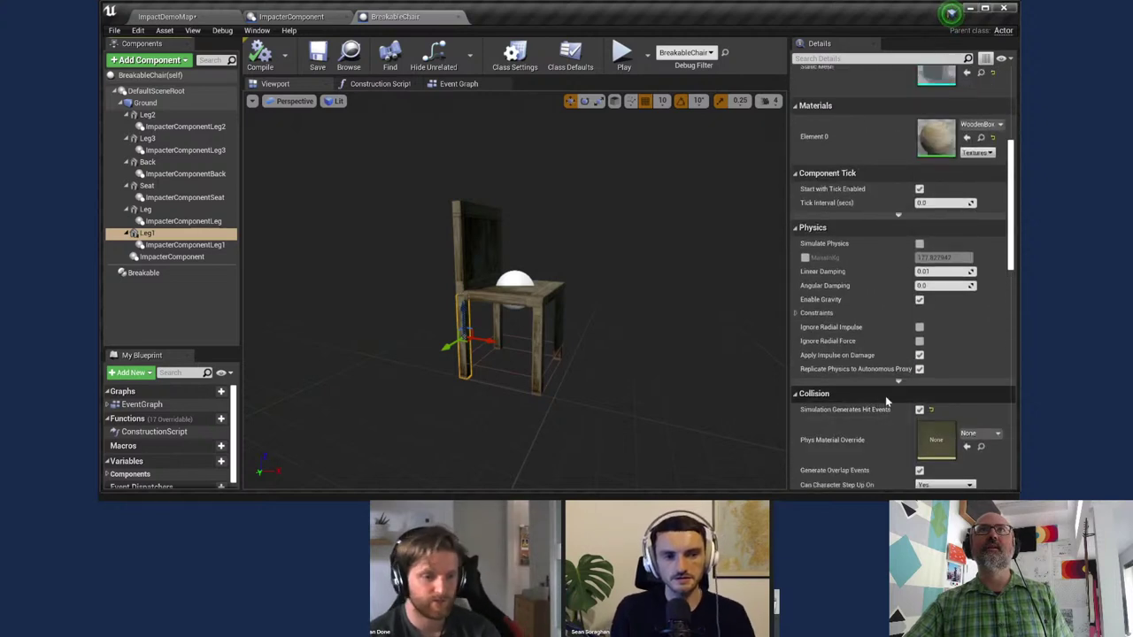
left_click(199, 245)
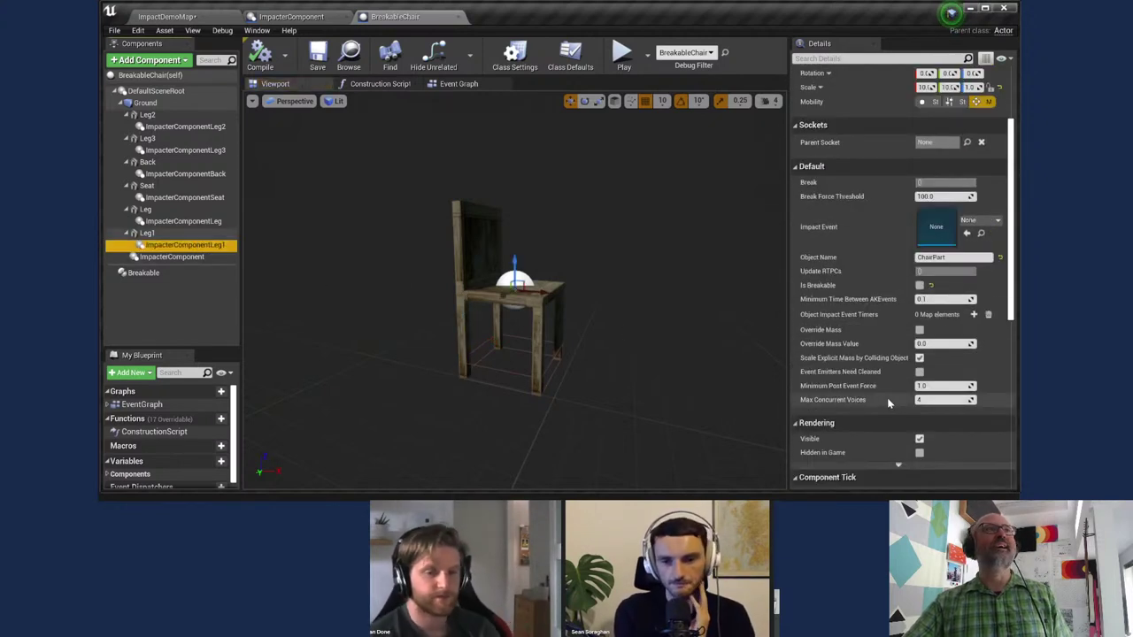
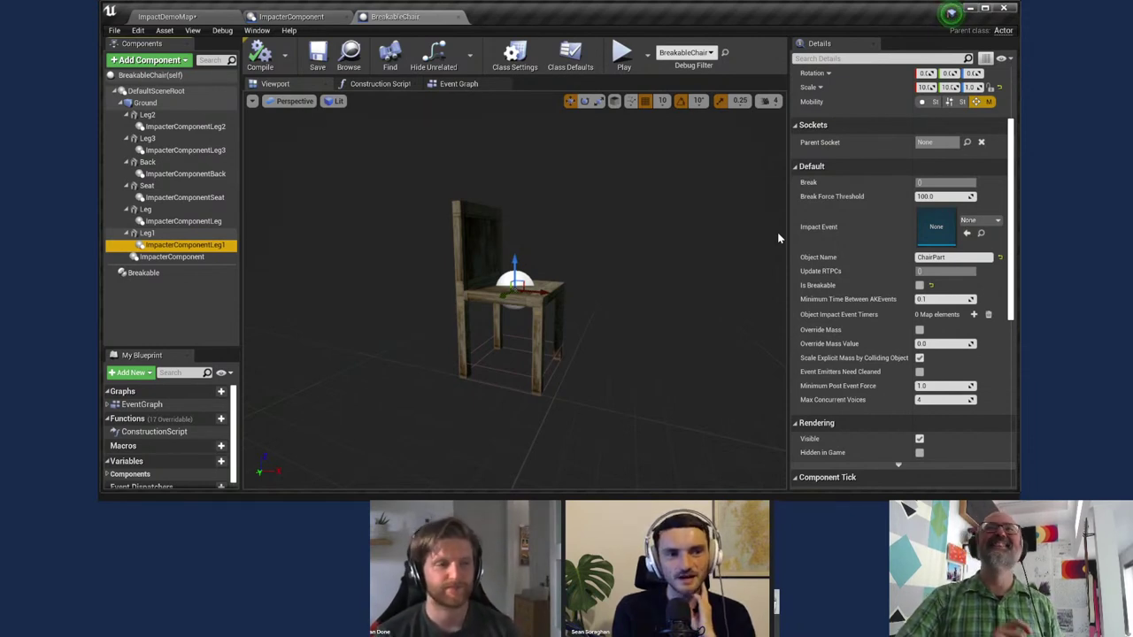
Step: Return to the ImpactDemoMap level and open its level blueprint
left_click(192, 17)
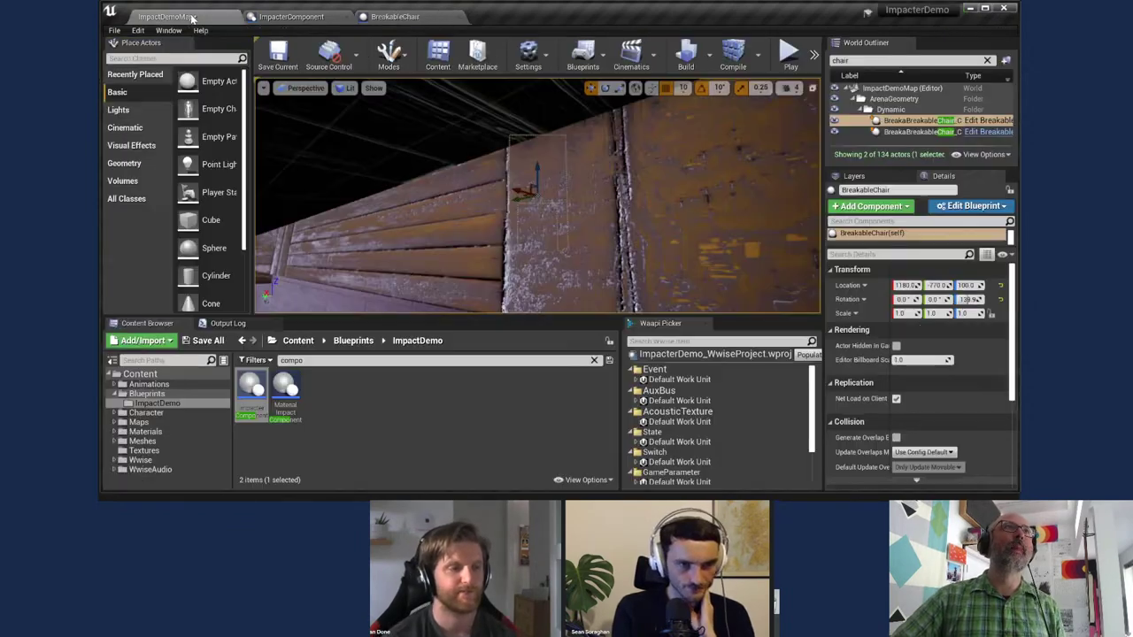
key("f")
right_click_drag(414, 185, 389, 239)
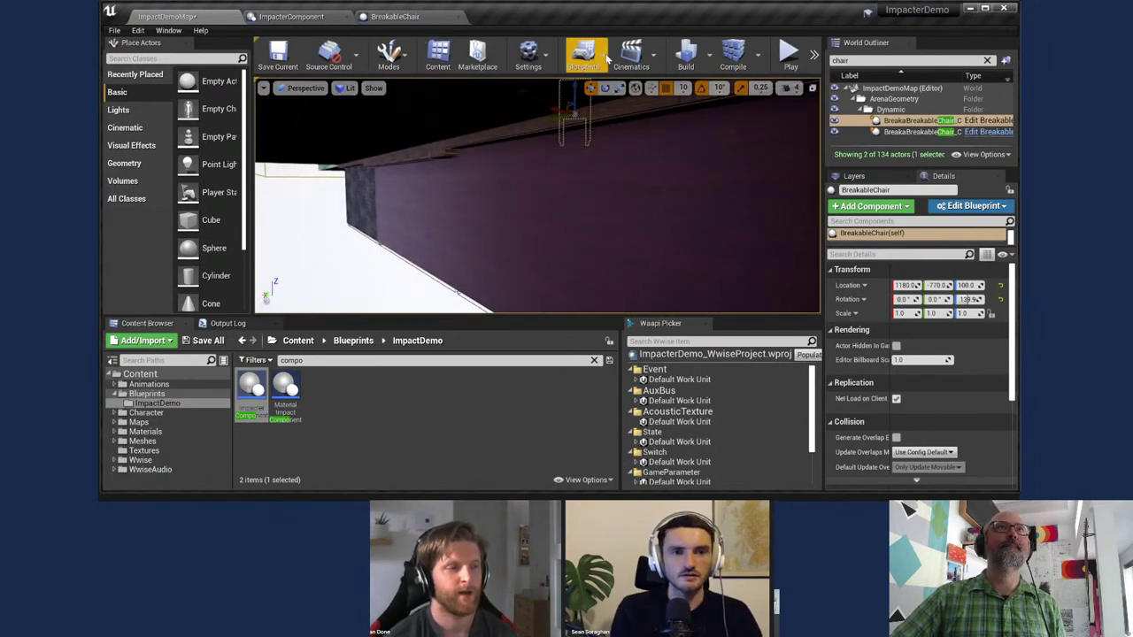
left_click(606, 143)
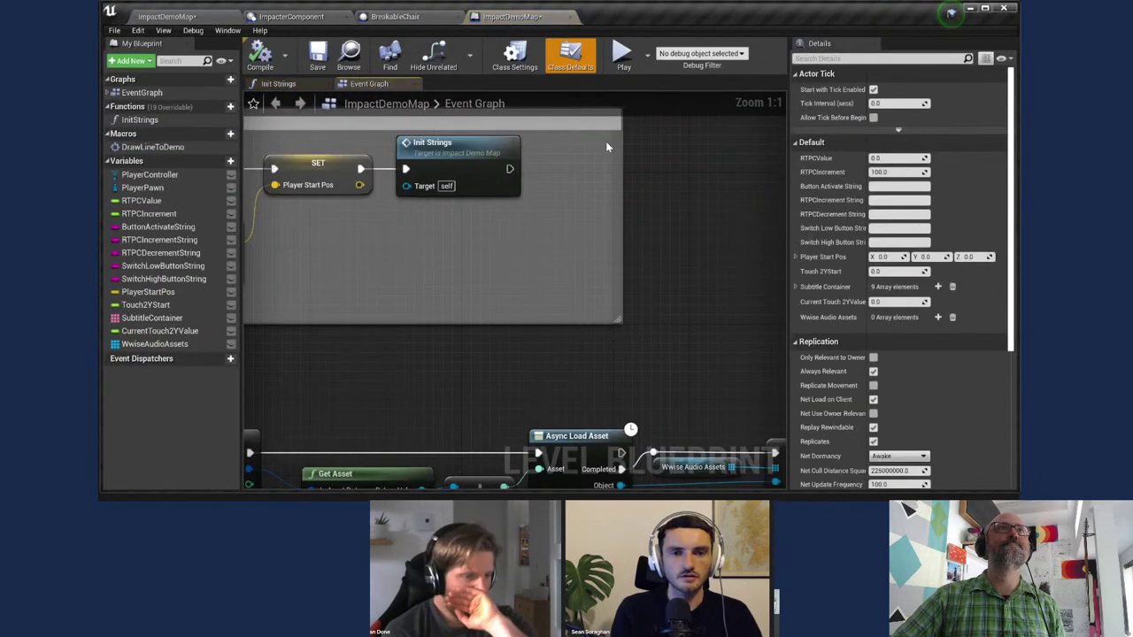
Step: Examine the level blueprint's BeginPlay sequence and its Wwise asset loading chain from Get Assets by Path, widening the graph area
scroll(609, 277, "down", 6)
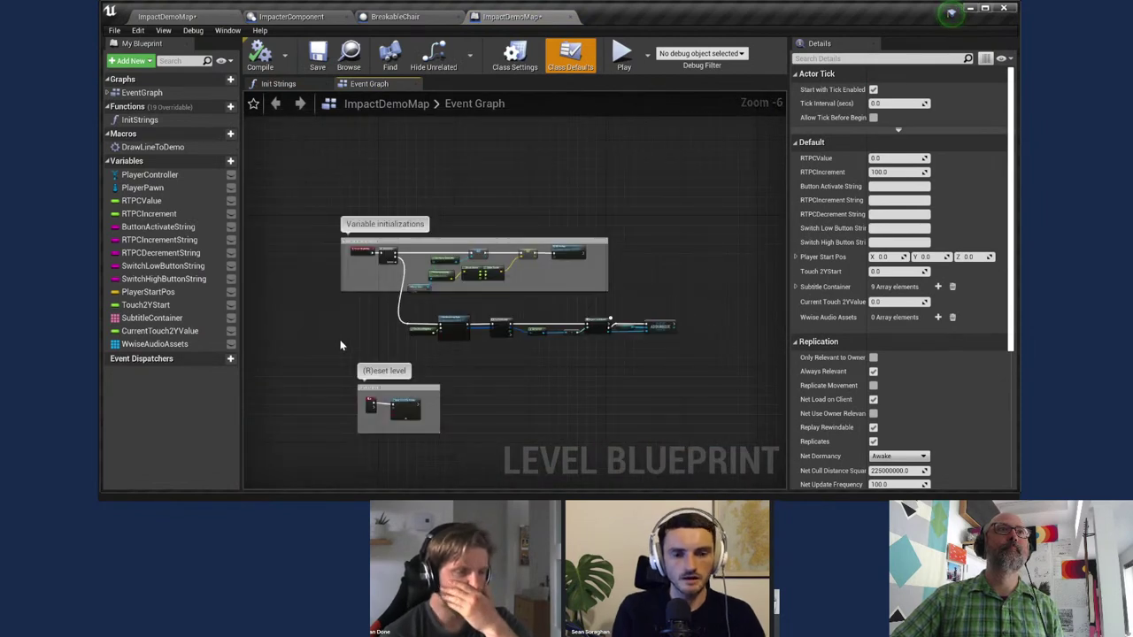
scroll(343, 336, "up", 2)
scroll(410, 199, "up", 3)
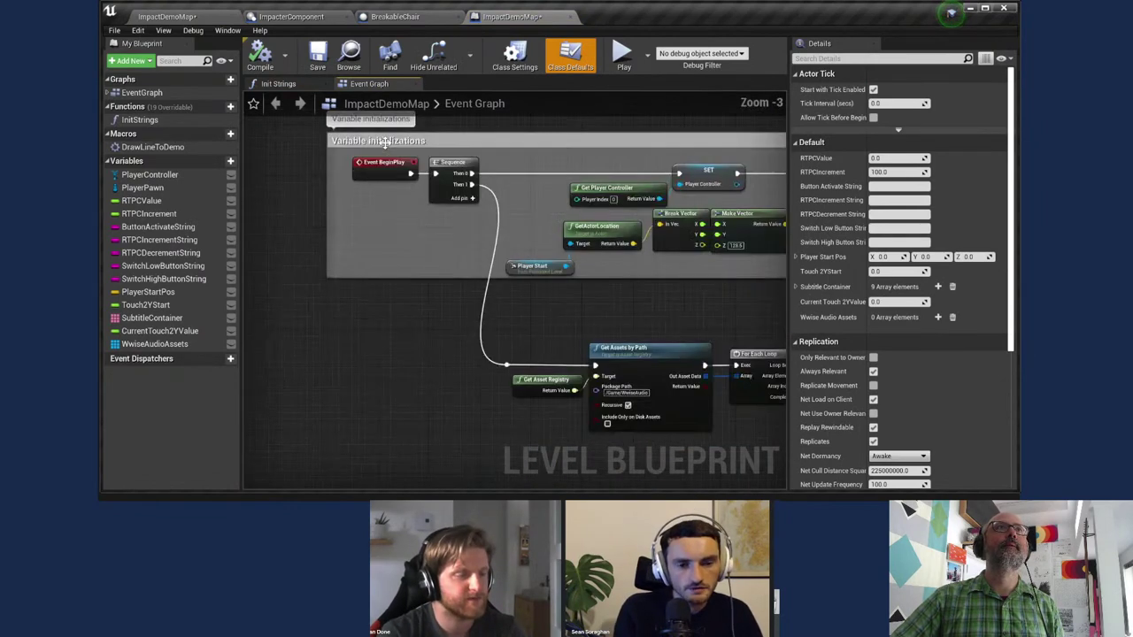
right_click_drag(454, 453, 408, 364)
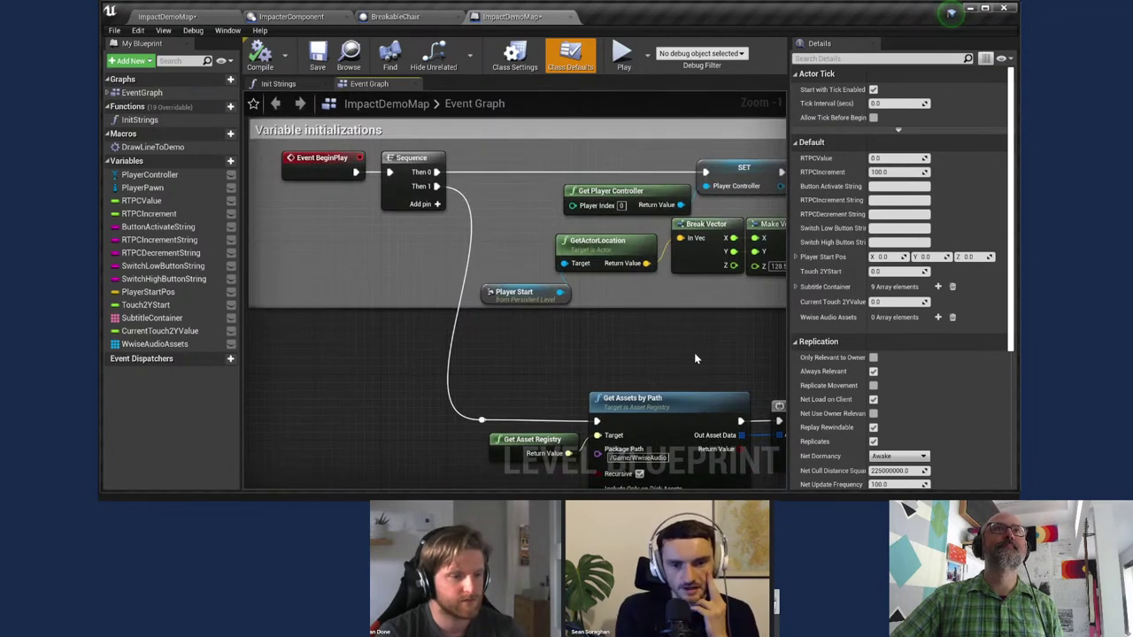
right_click_drag(696, 355, 462, 234)
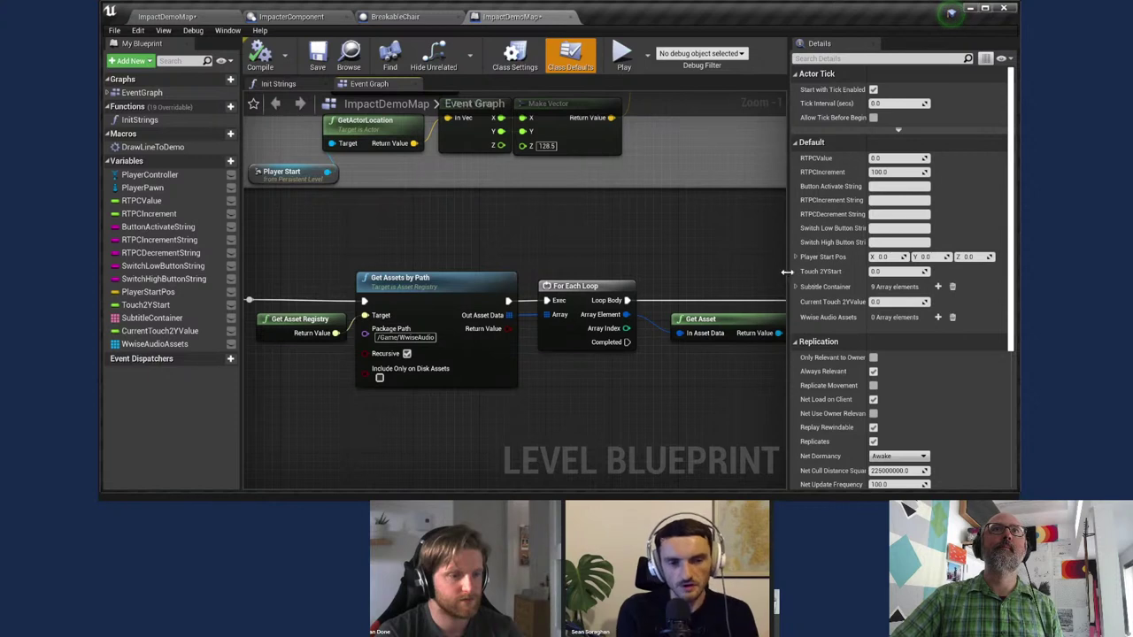
left_click_drag(787, 274, 924, 275)
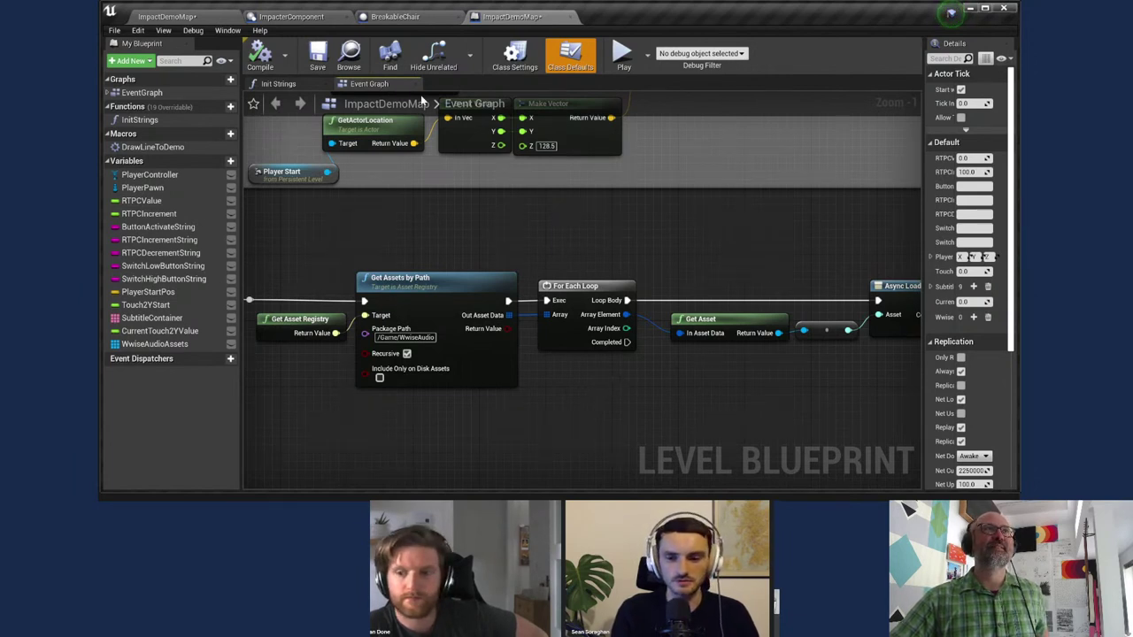
Step: Open the BreakableGlassSheet and GlassSheetImpactCube blueprints from the level to look at their event graphs
left_click(181, 18)
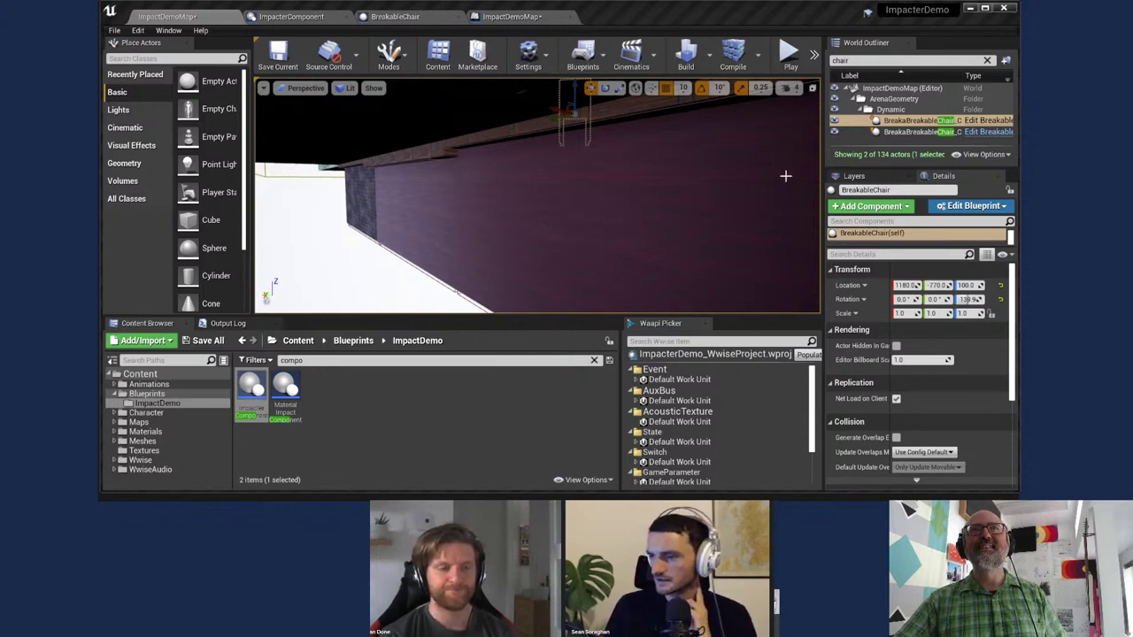
scroll(710, 316, "down", 3)
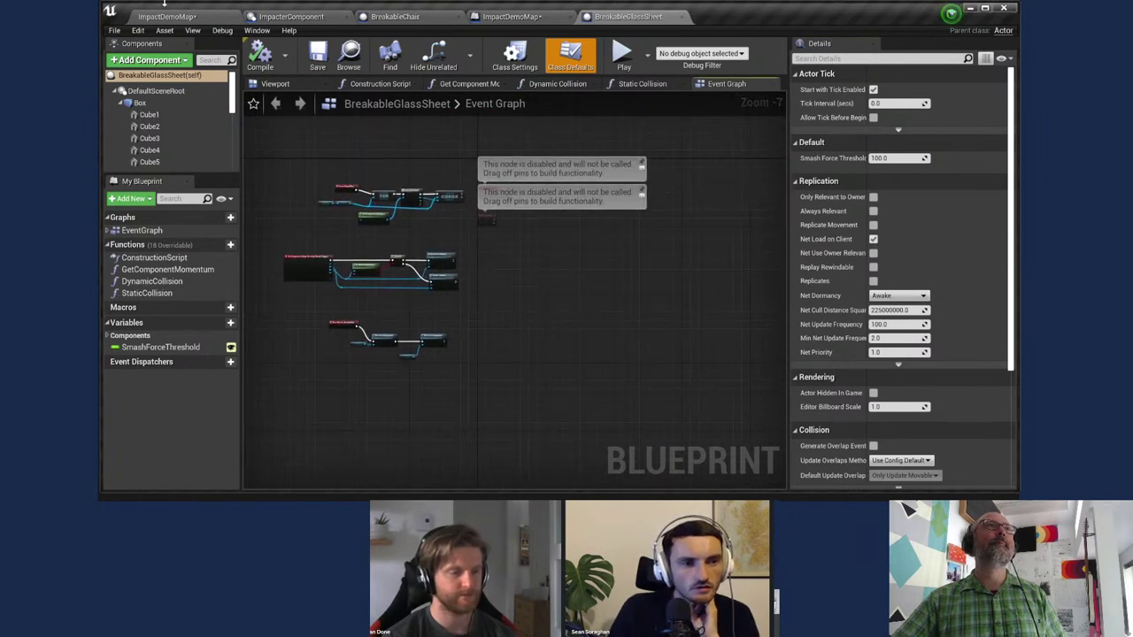
left_click(185, 17)
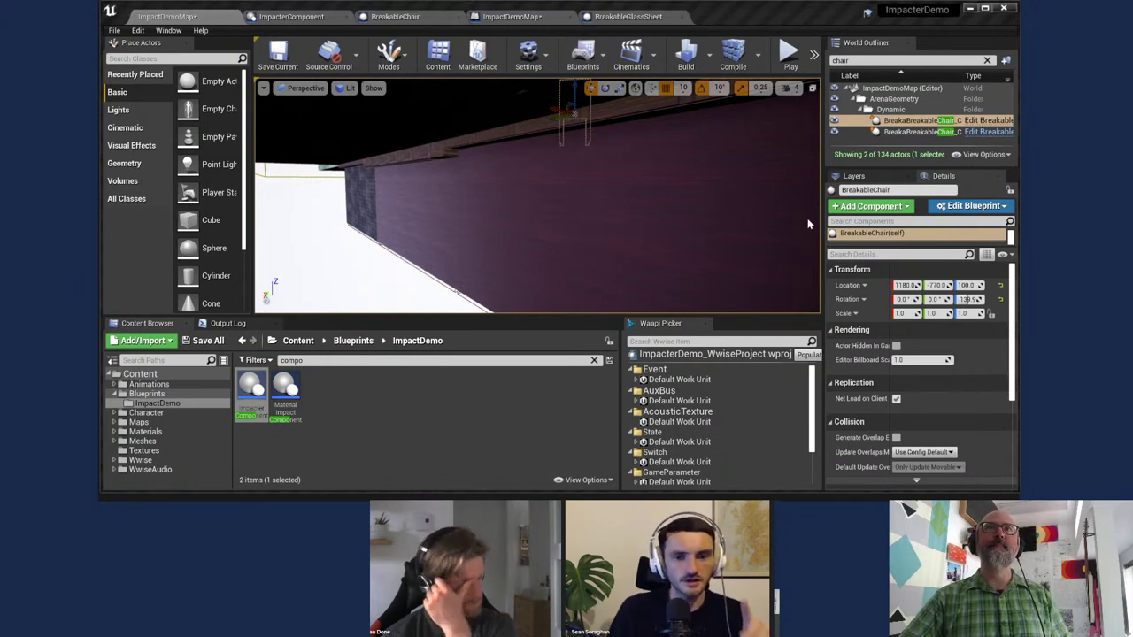
left_click(785, 244)
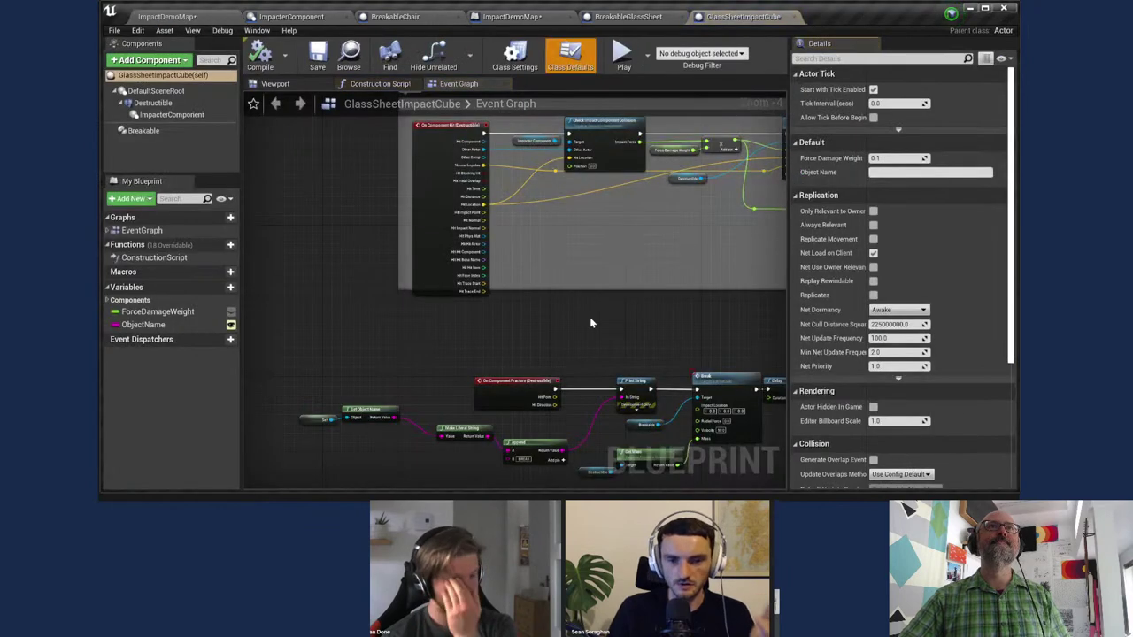
Step: Clear the level's chair actor filter and open the blueprint of the selected MaterialImpactCube8 in the GlassWalls folder
left_click(220, 16)
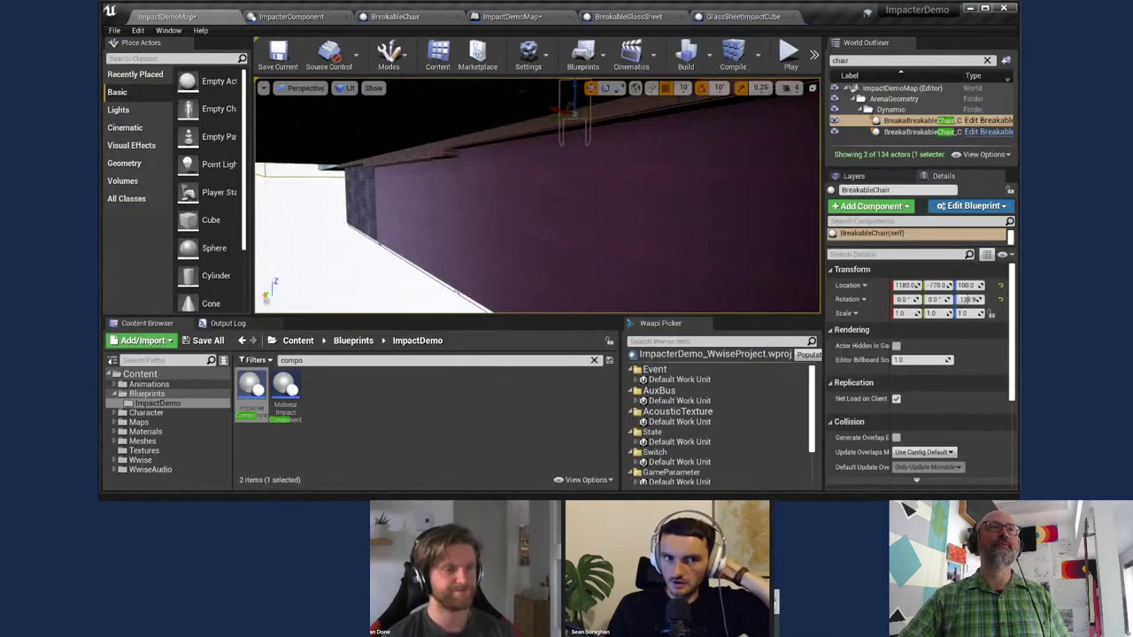
key("f")
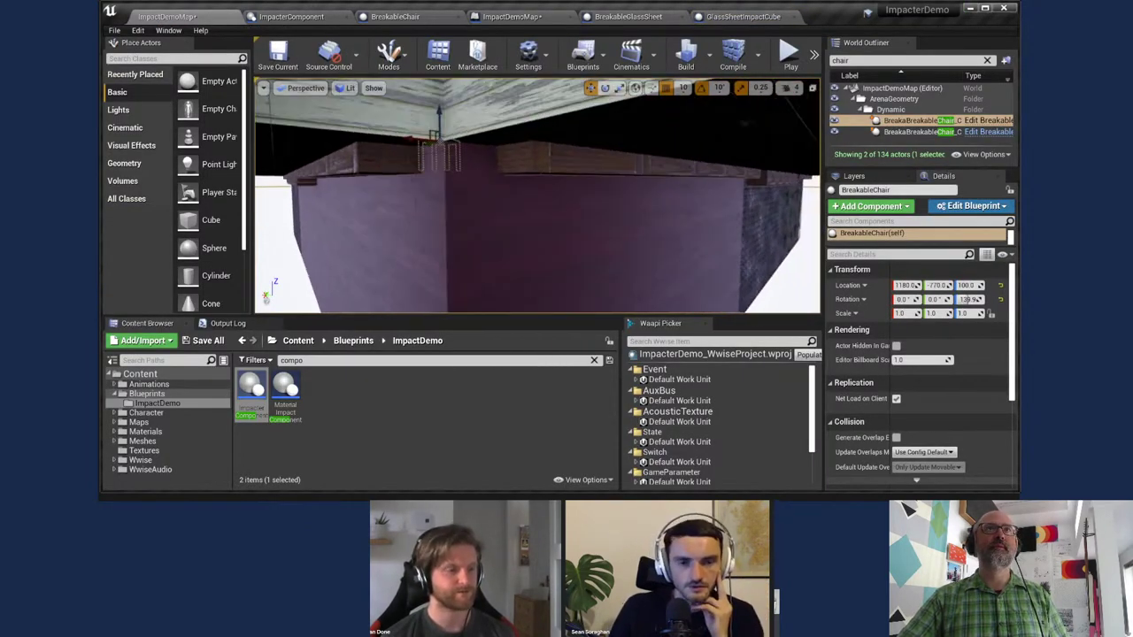
right_click_drag(788, 93, 811, 70)
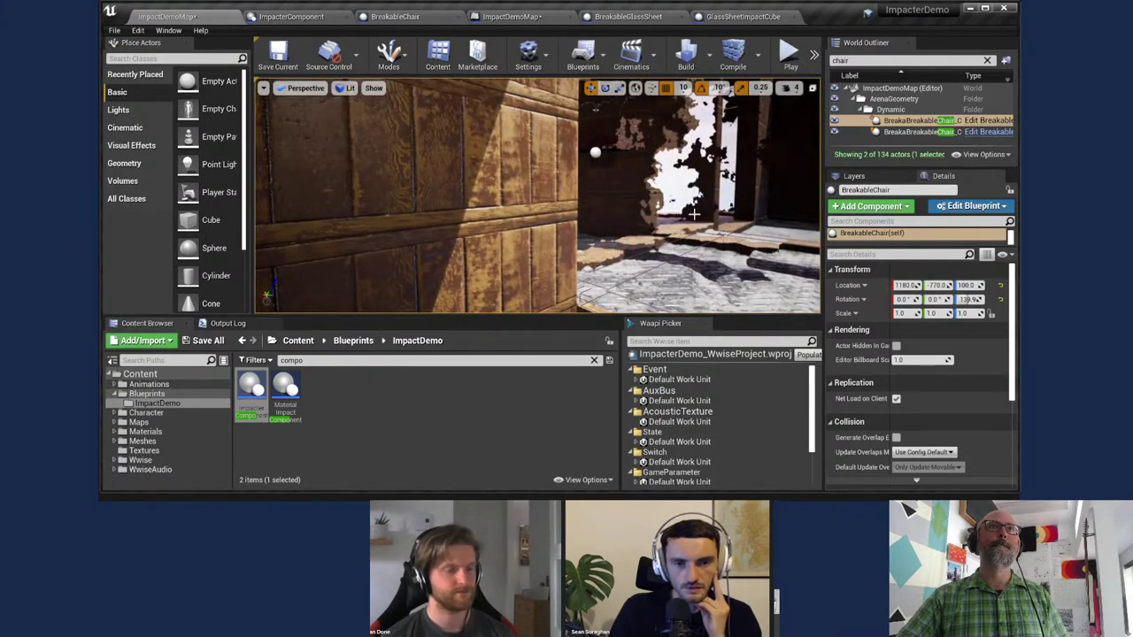
left_click(694, 213)
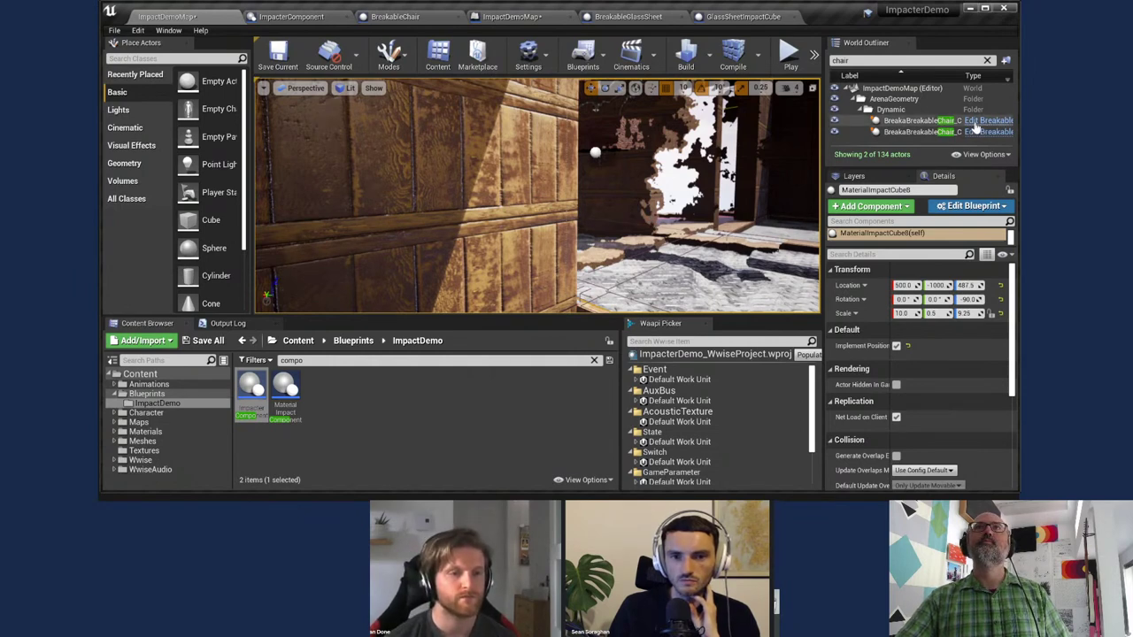
left_click(987, 61)
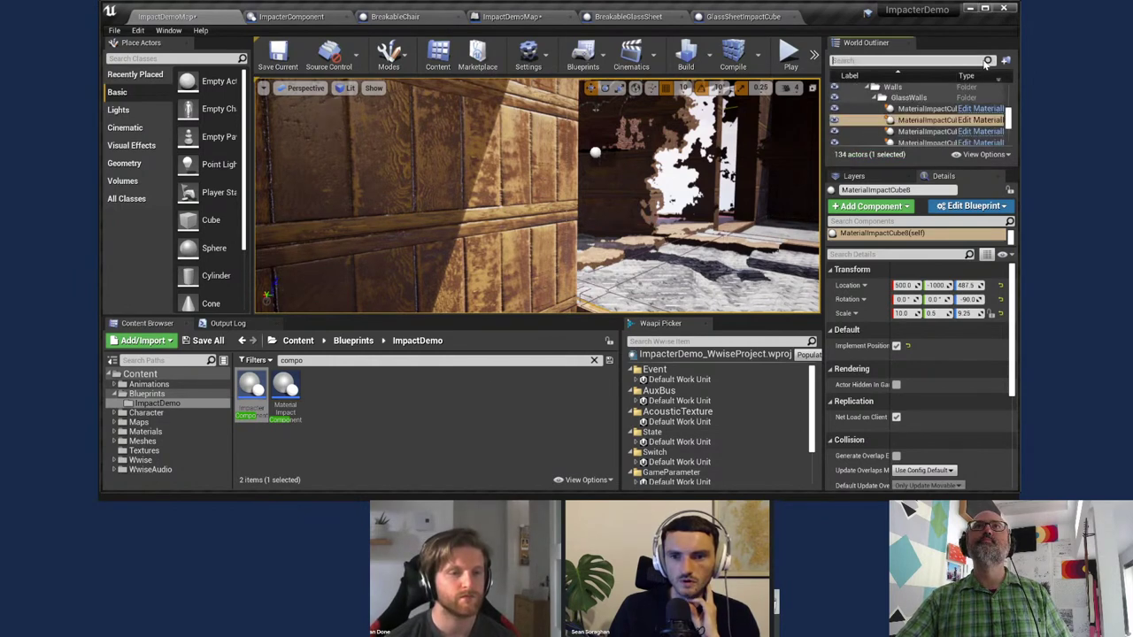
left_click(975, 120)
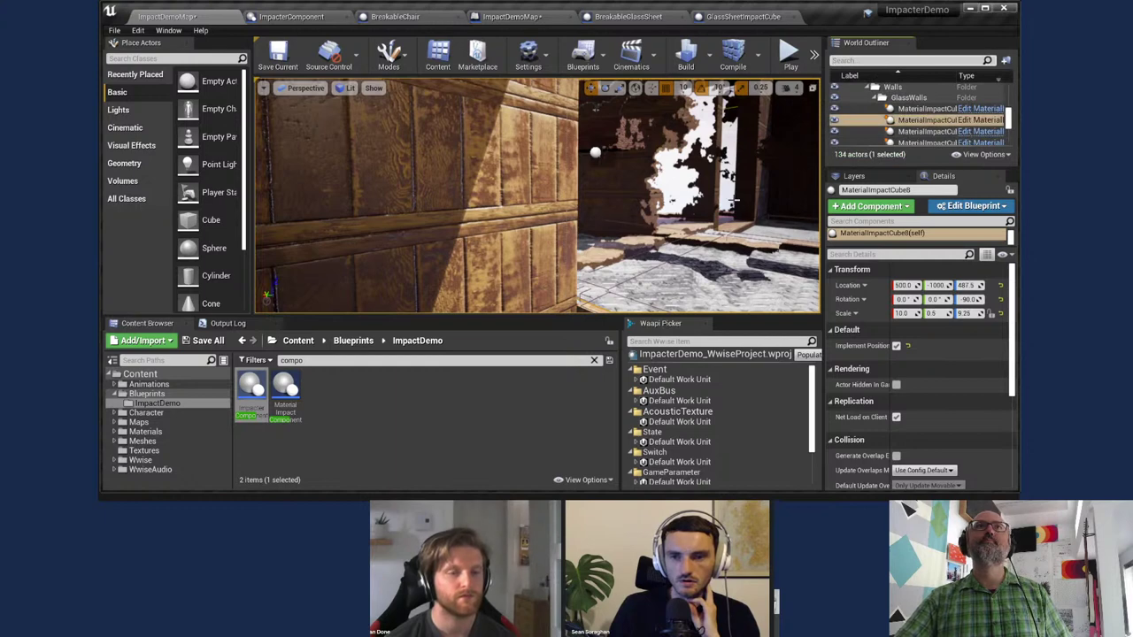
left_click(982, 119)
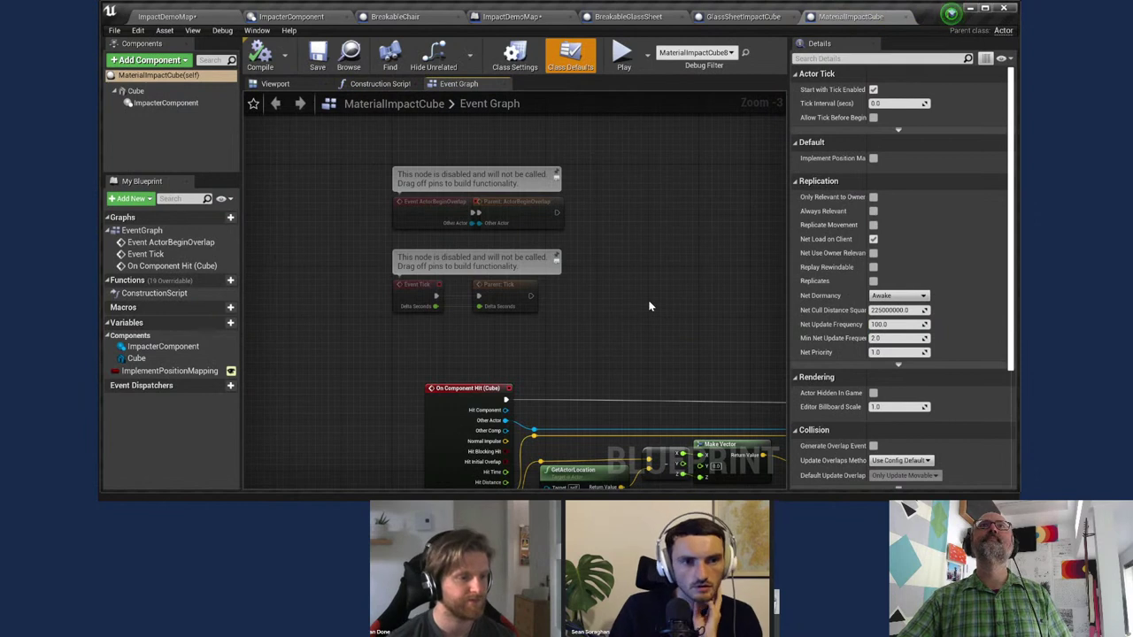
Step: Examine the On Component Hit (Cube) event and the vector nodes it feeds in the MaterialImpactCube event graph
scroll(653, 280, "down", 1)
right_click_drag(703, 346, 540, 233)
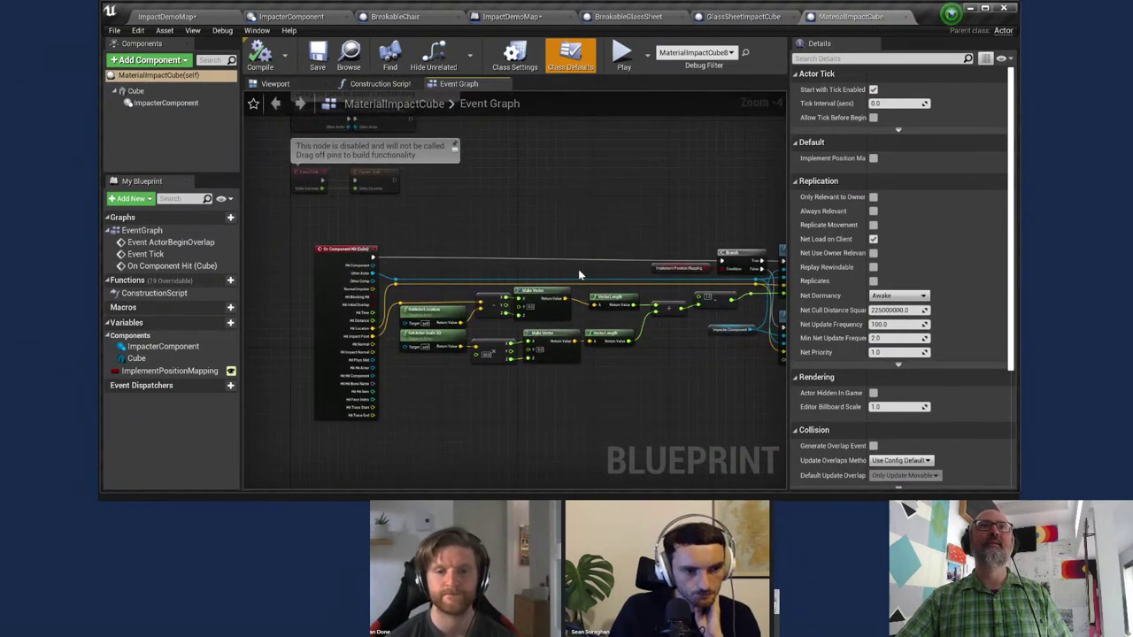
scroll(415, 304, "up", 2)
scroll(429, 442, "up", 2)
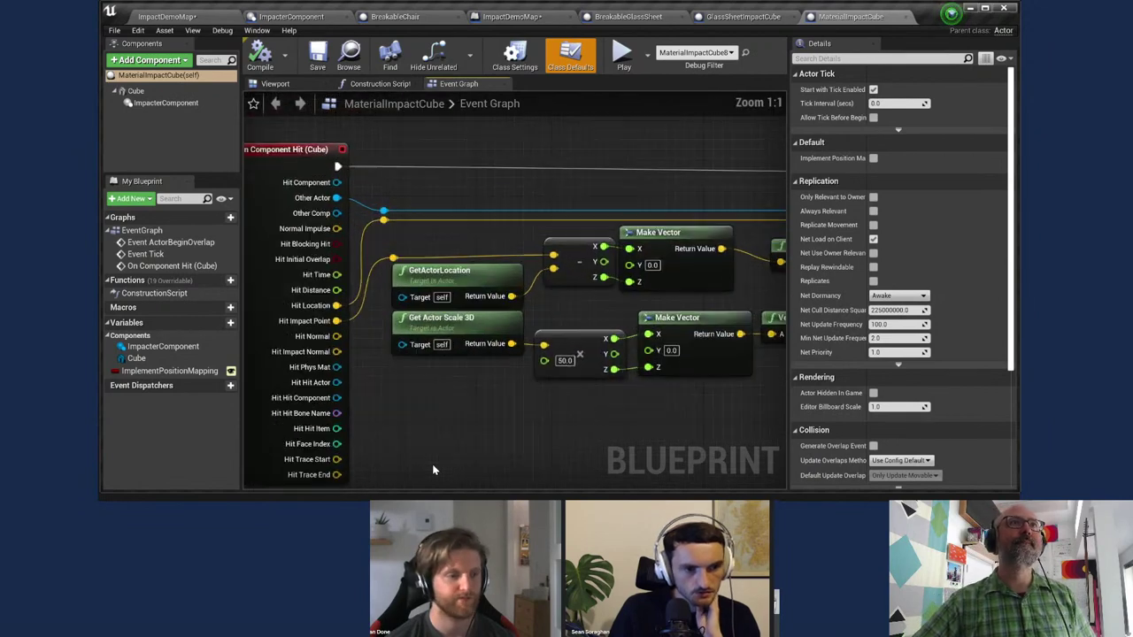
right_click_drag(449, 447, 483, 427)
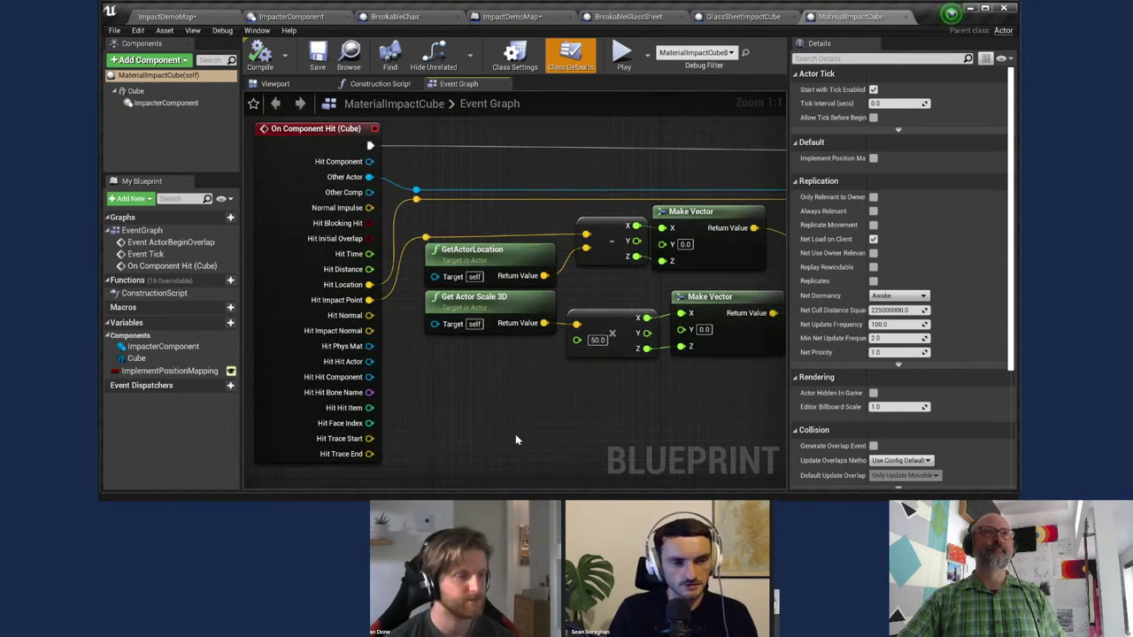
scroll(494, 440, "down", 1)
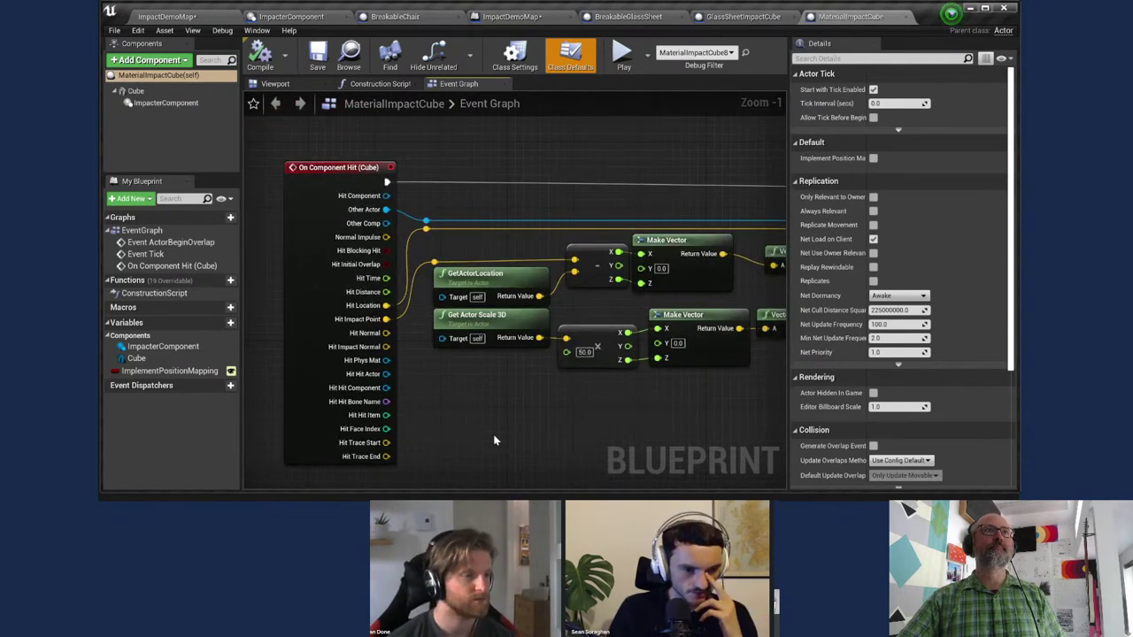
scroll(495, 440, "down", 4)
scroll(495, 439, "up", 4)
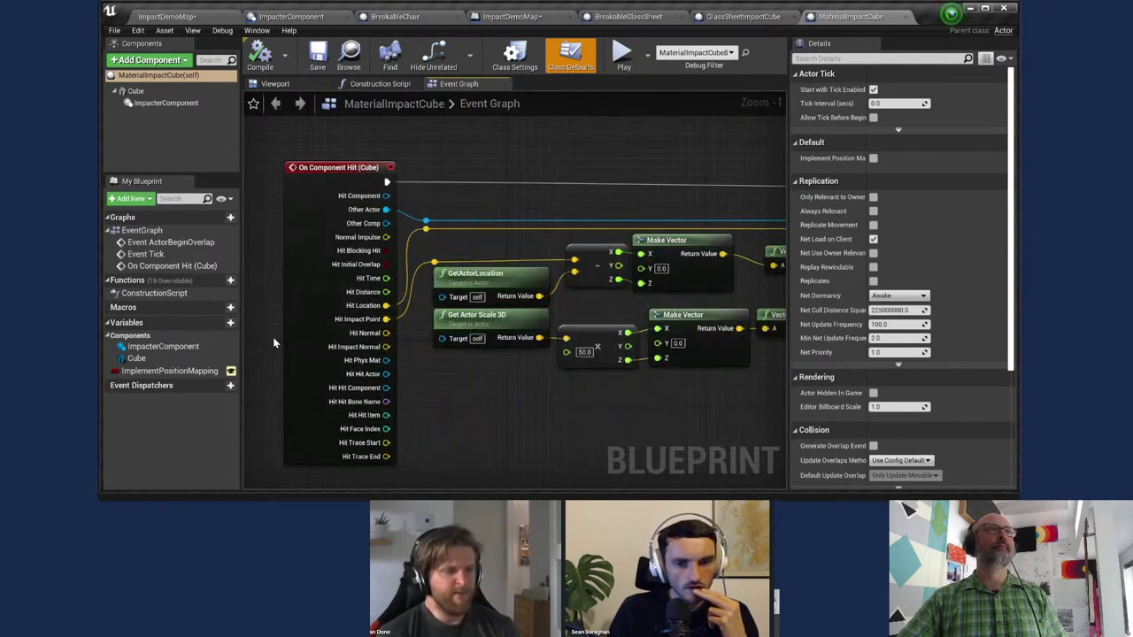
Step: Find the references to the ImplementPositionMapping variable and jump to its Get node in the event graph
left_click(171, 359)
left_click(171, 372)
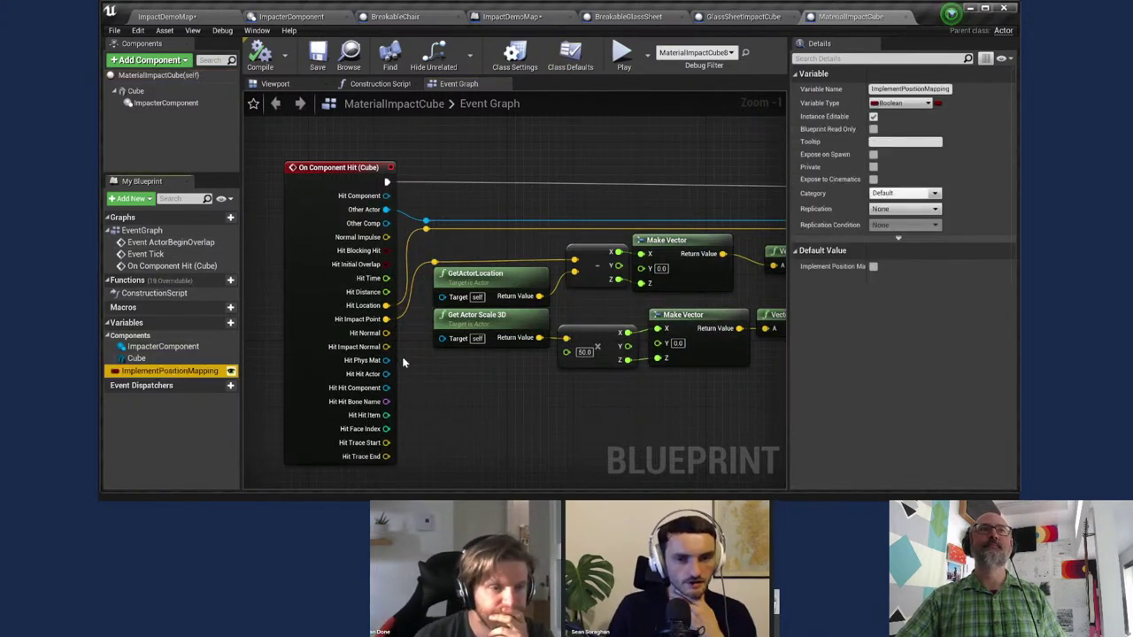
right_click(141, 374)
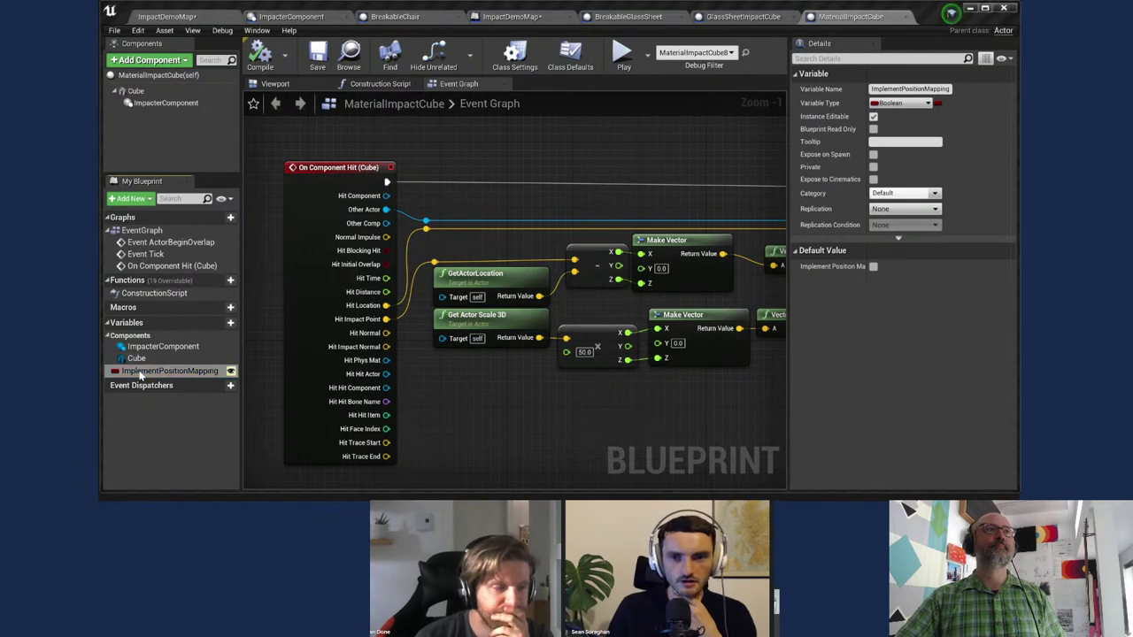
left_click(182, 396)
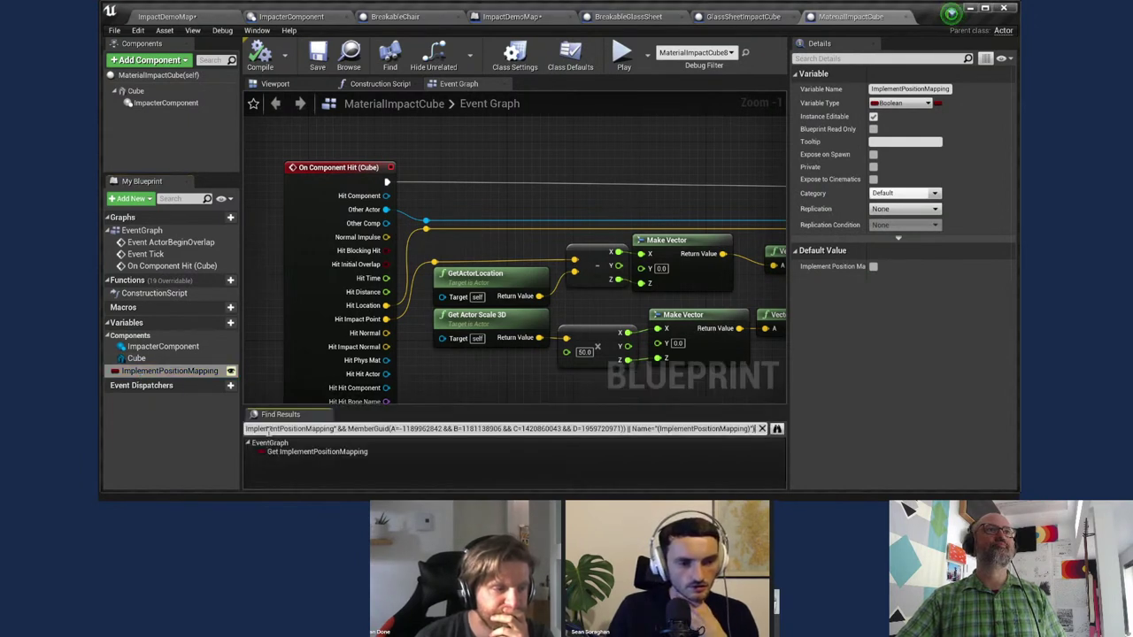
left_click_drag(339, 417, 339, 393)
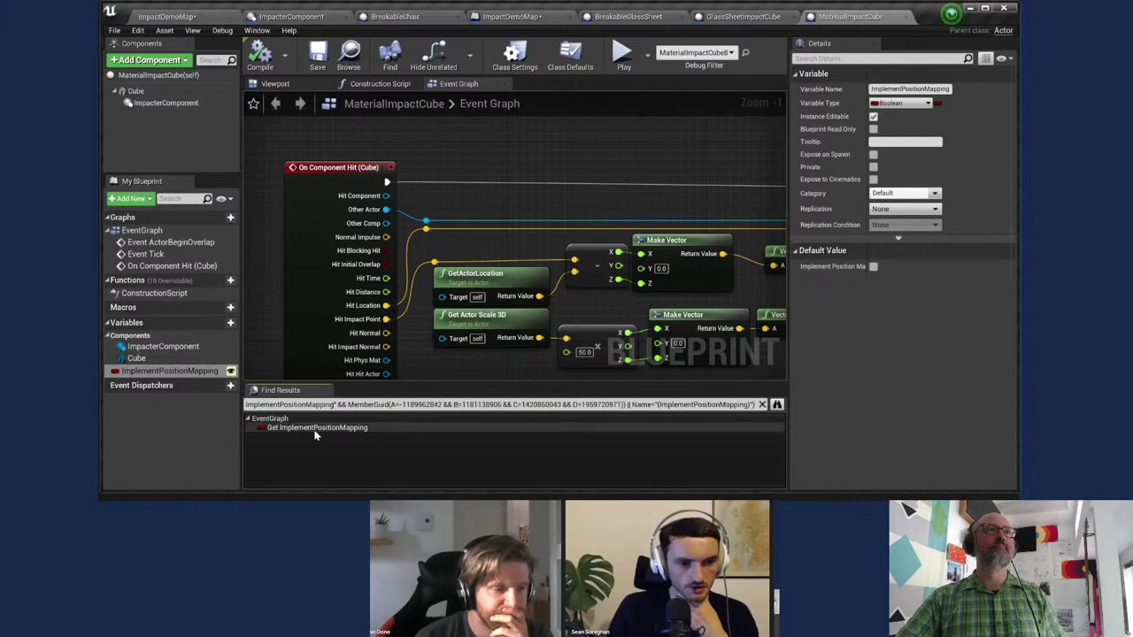
double_click(315, 430)
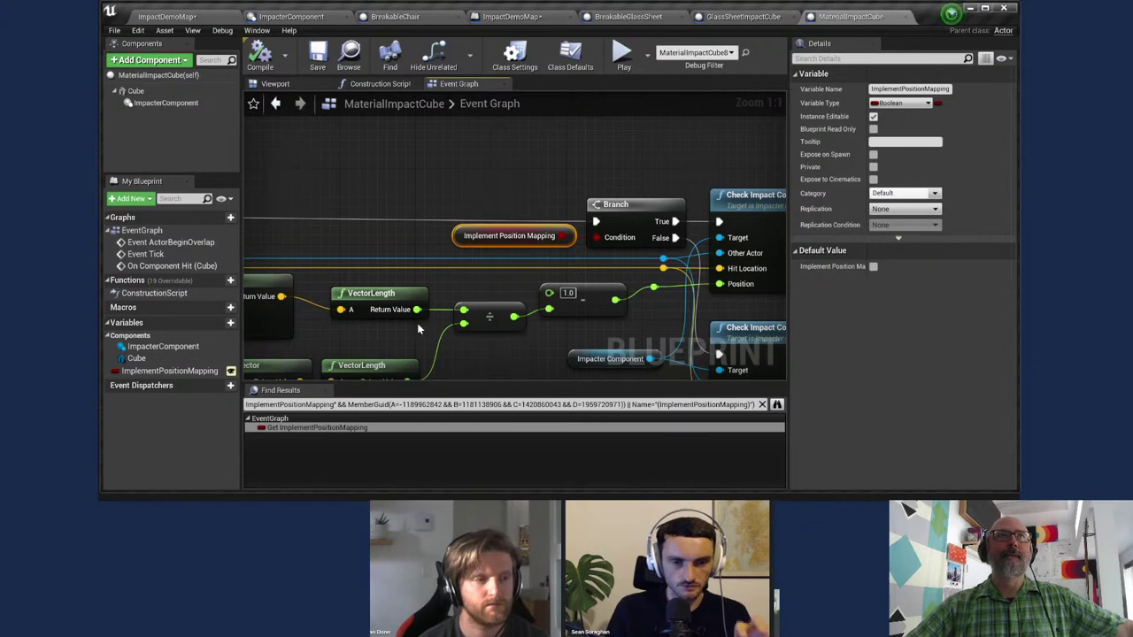
Step: Examine the position calculation from GetActorLocation and Get Actor Scale 3D through to the Branch and Check Impact Component Collision nodes, widening the graph area
scroll(558, 157, "down", 2)
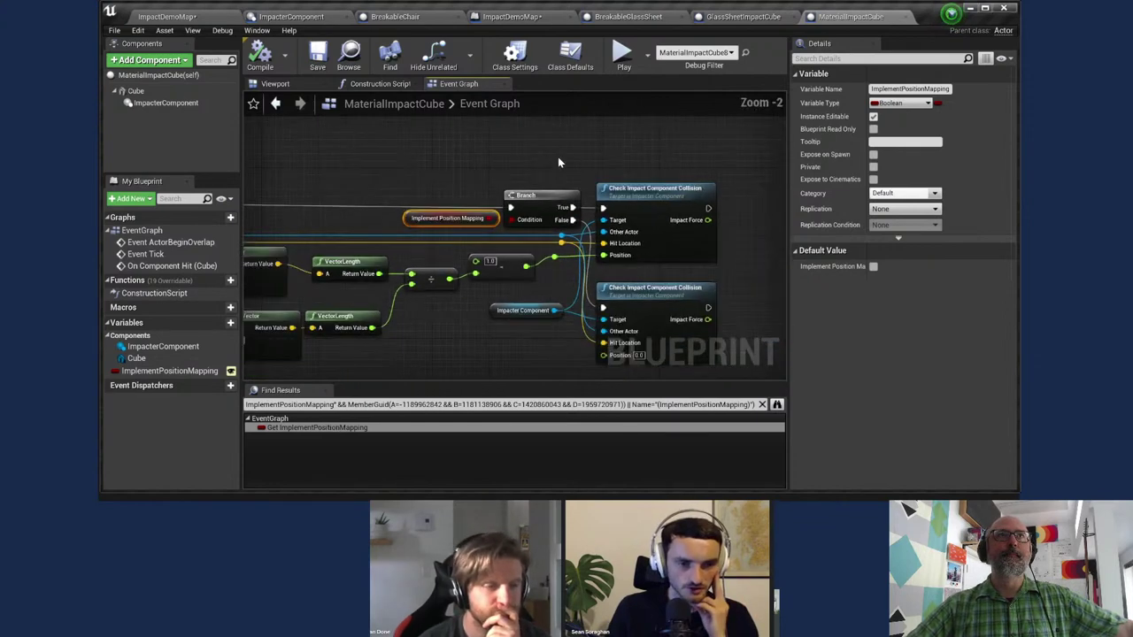
scroll(354, 191, "down", 1)
right_click_drag(345, 188, 537, 172)
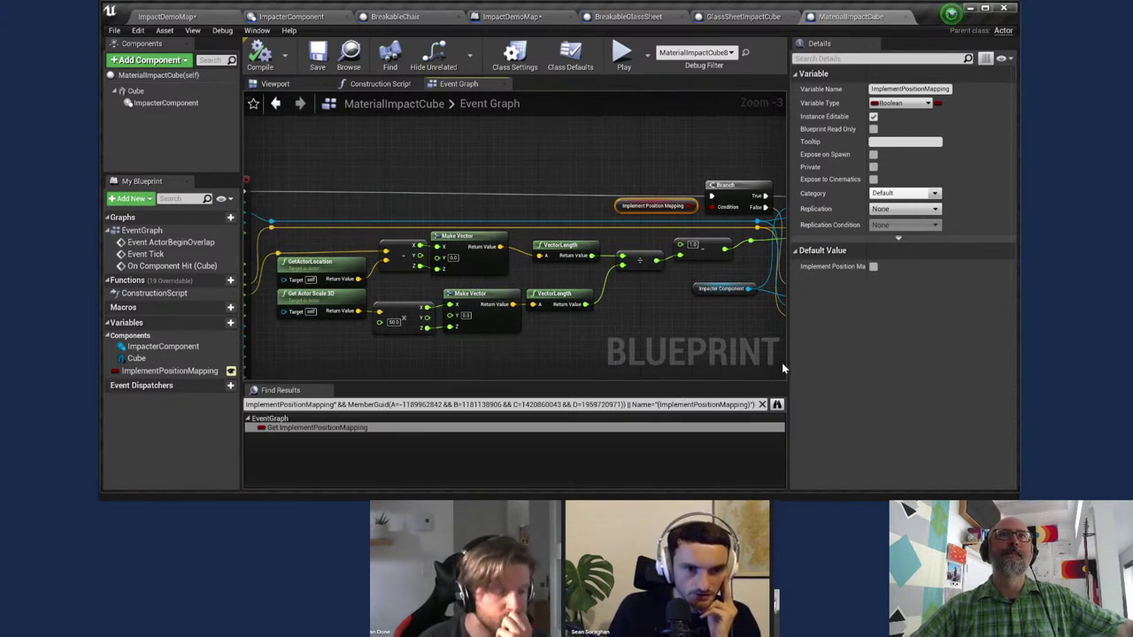
left_click_drag(788, 363, 893, 362)
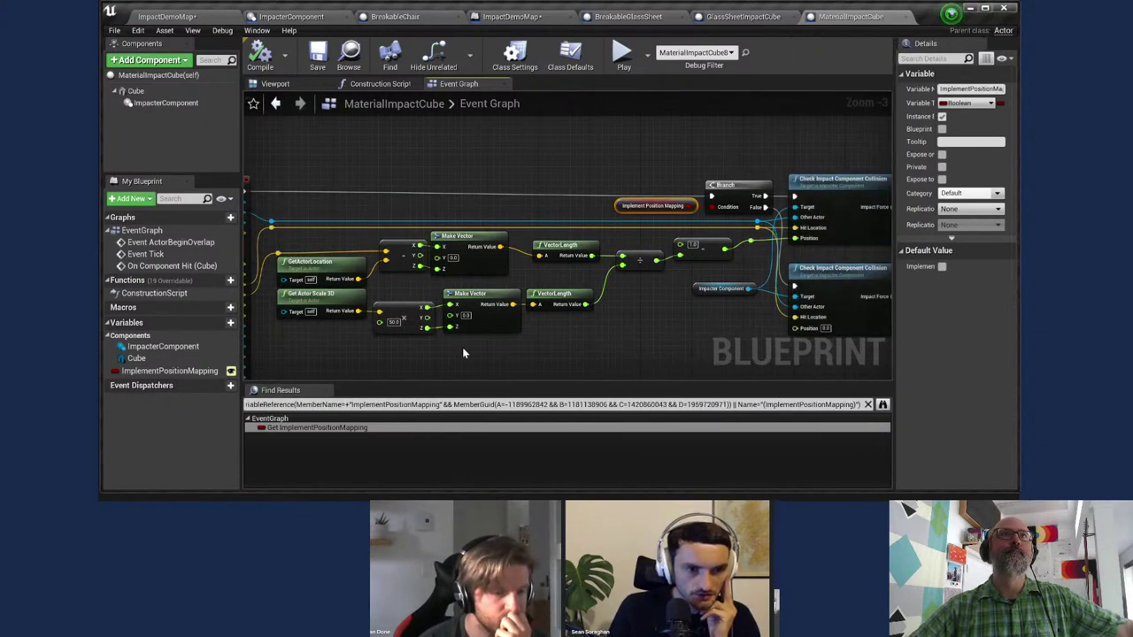
right_click_drag(466, 353, 500, 342)
scroll(499, 341, "up", 1)
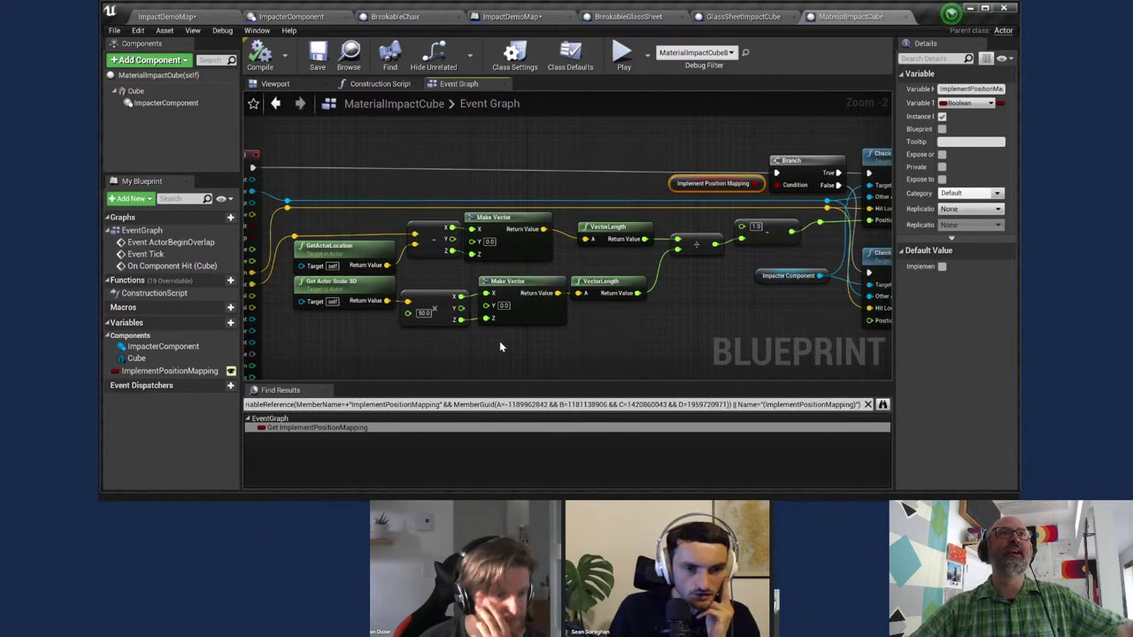
scroll(499, 341, "up", 1)
right_click_drag(537, 352, 546, 352)
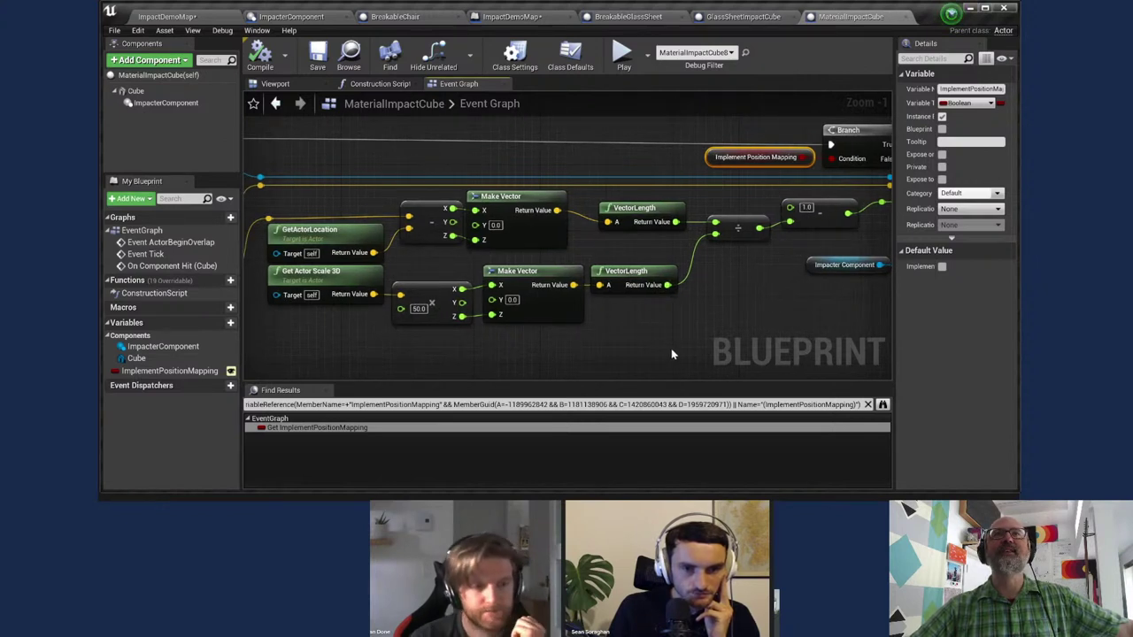
scroll(734, 336, "down", 1)
right_click_drag(735, 336, 609, 327)
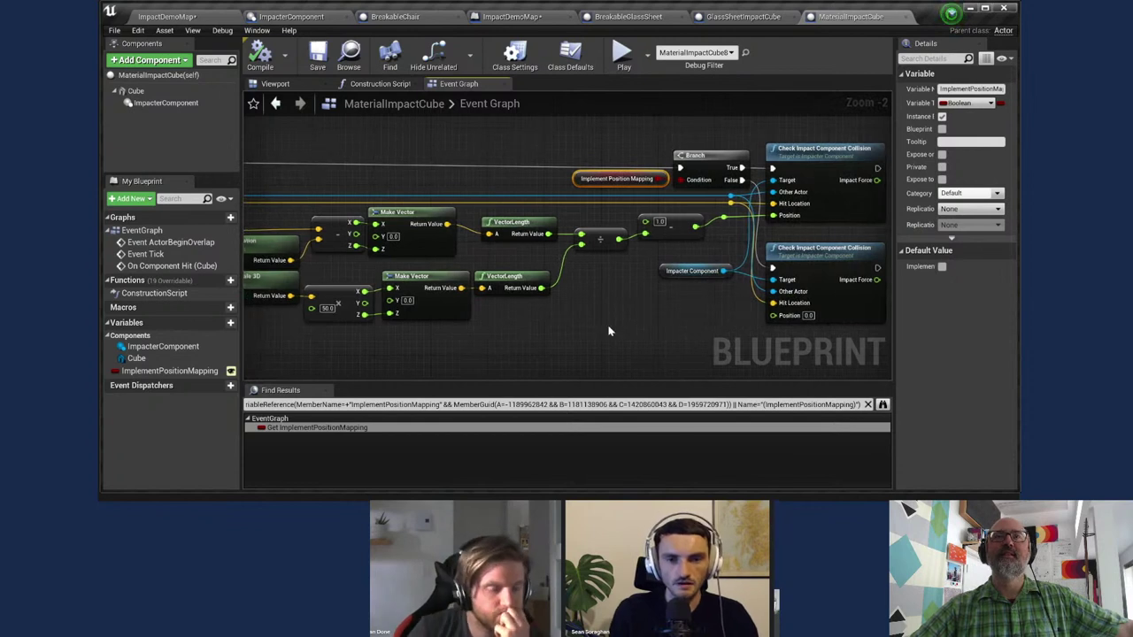
right_click_drag(521, 344, 616, 345)
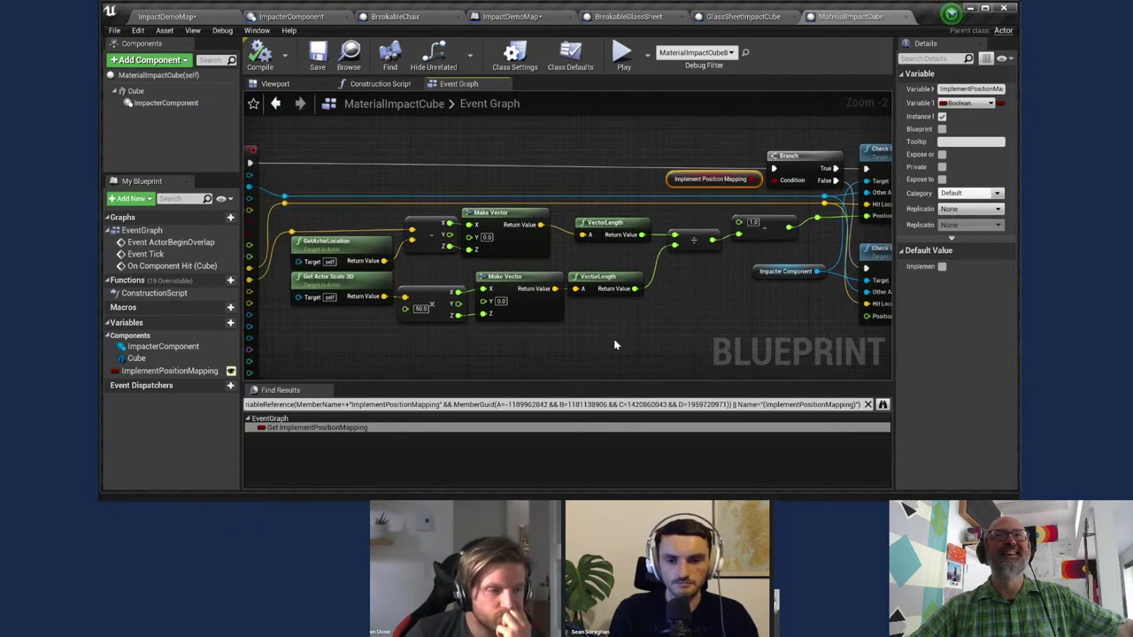